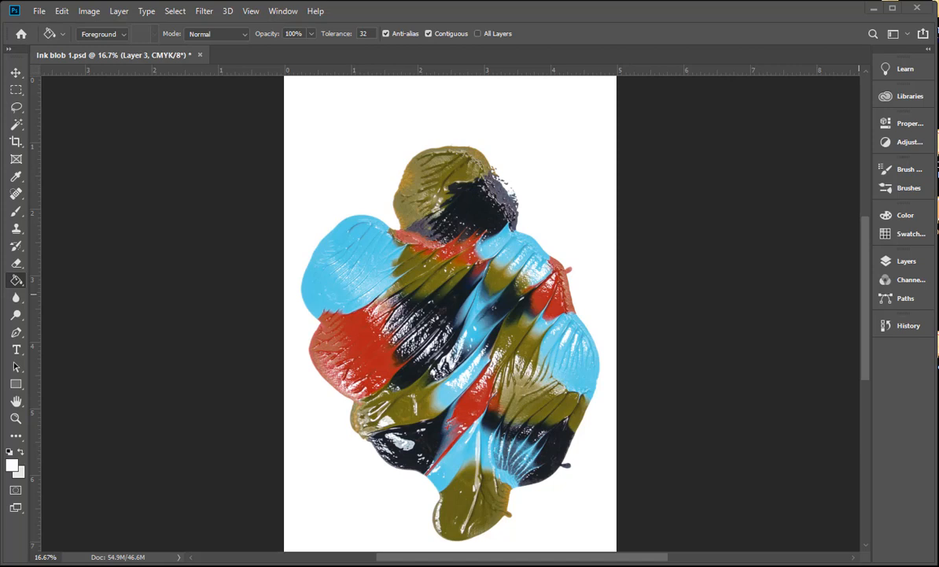
{"action": "key", "text": "alt+Tab"}
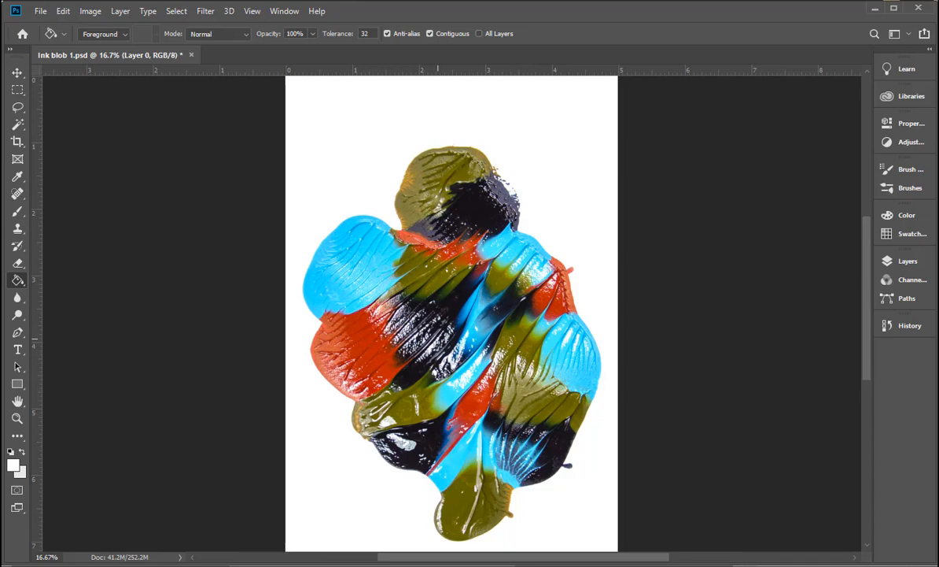
{"action": "left_click", "coordinate": [64, 15]}
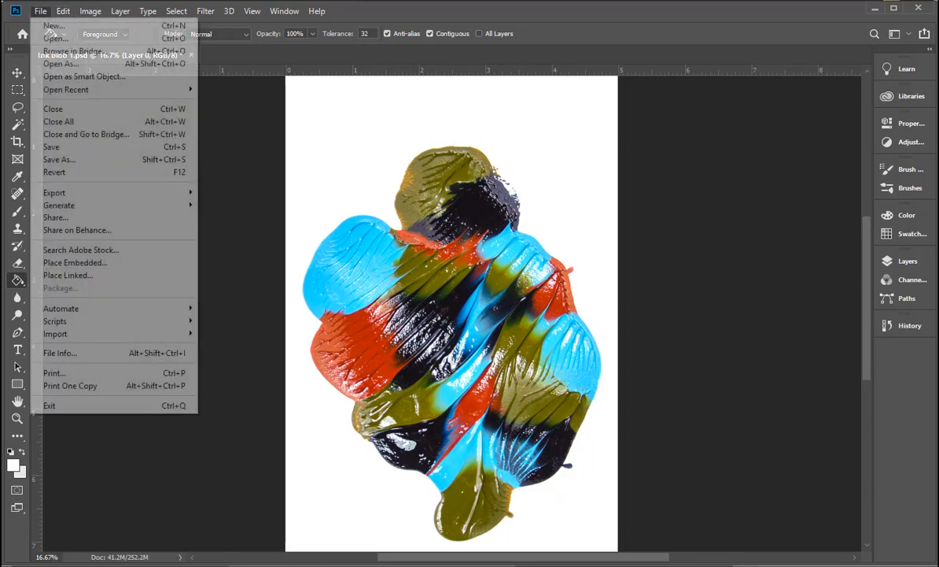
{"action": "left_click", "coordinate": [96, 495]}
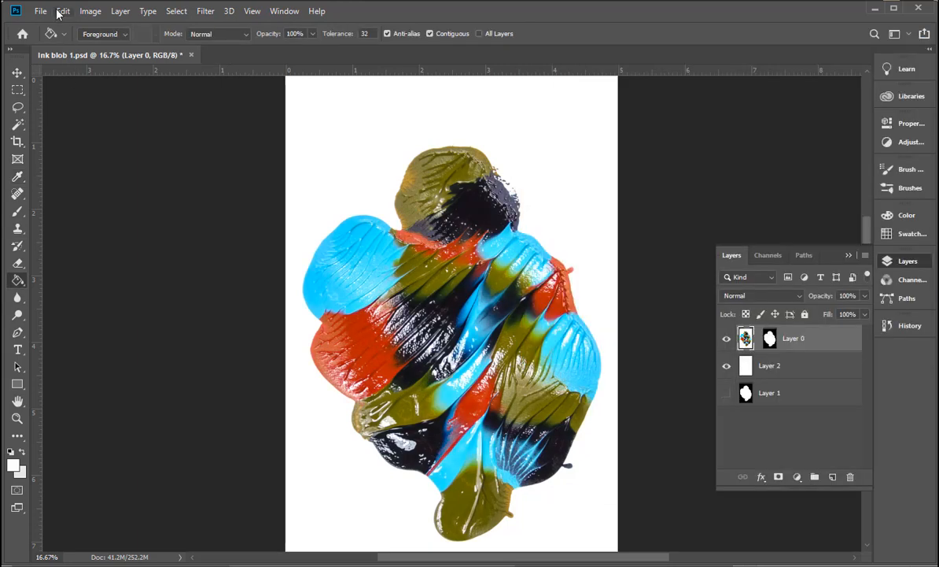
Step: Convert the document to the CMYK profile RISOLVE cmyk 240tac Aqua_Cran_FGold_Steel.icc
{"action": "left_click", "coordinate": [62, 11]}
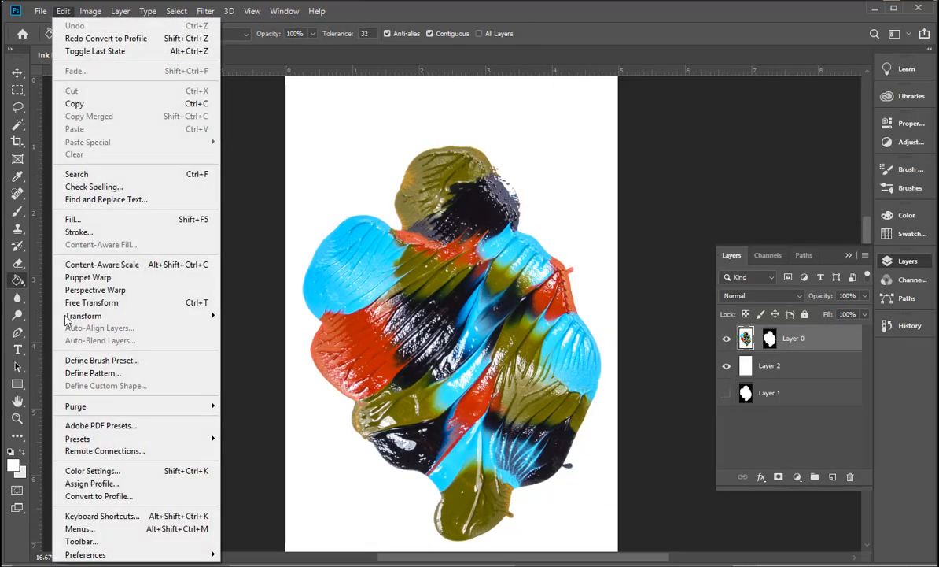
{"action": "left_click", "coordinate": [98, 496]}
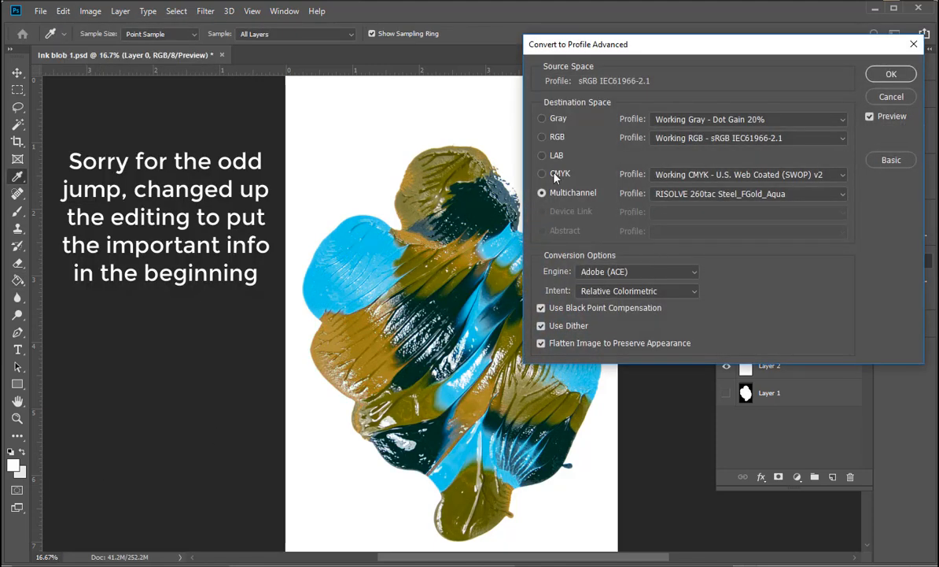
{"action": "left_click", "coordinate": [543, 174]}
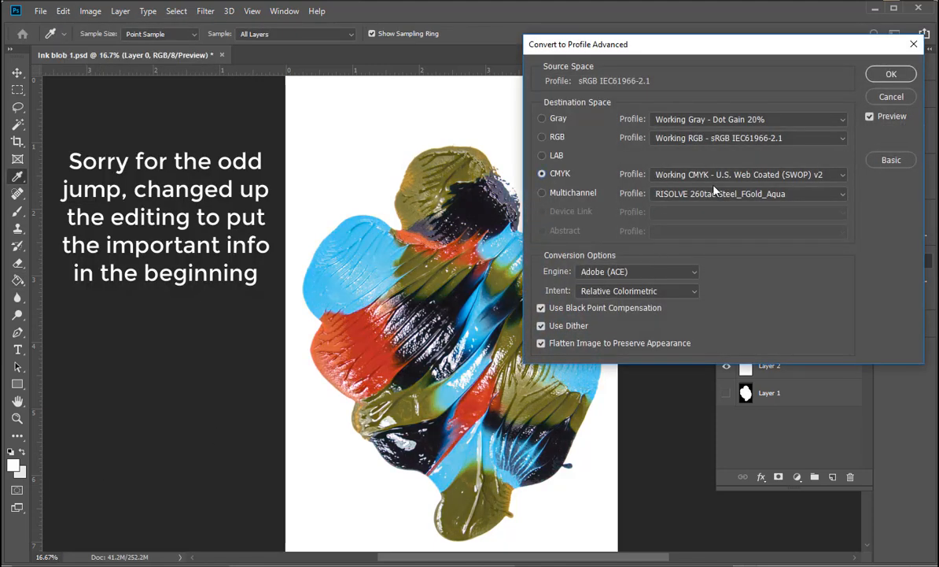
{"action": "left_click", "coordinate": [746, 176]}
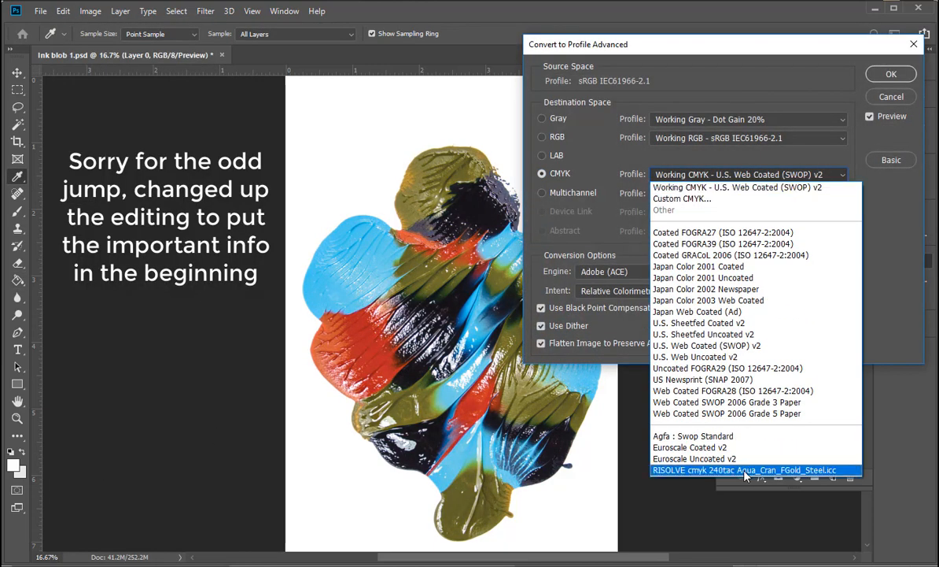
{"action": "left_click", "coordinate": [755, 532]}
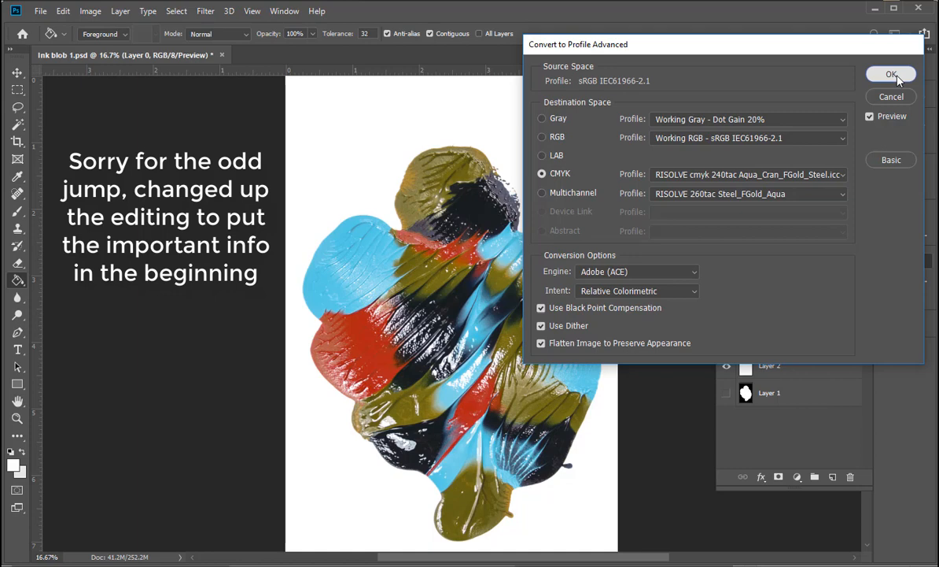
{"action": "left_click", "coordinate": [892, 74]}
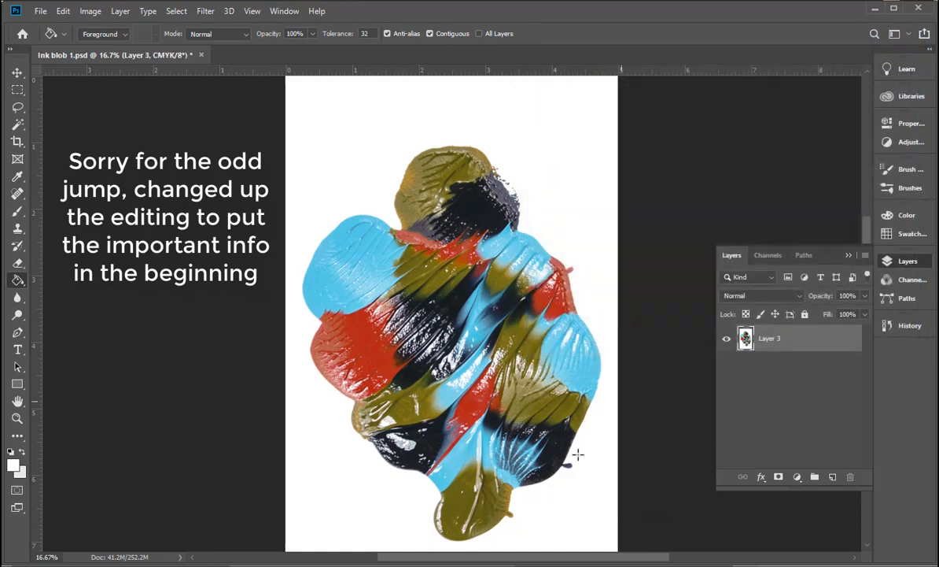
Step: Hide and show the Cyan and Magenta channels in turn to examine what each contributes to the image
{"action": "left_click", "coordinate": [768, 255]}
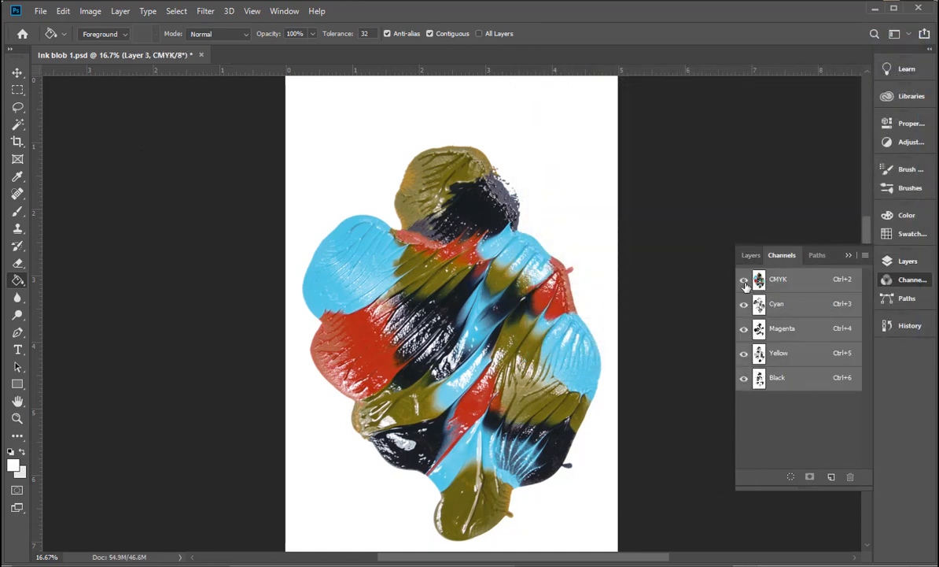
{"action": "left_click", "coordinate": [744, 305]}
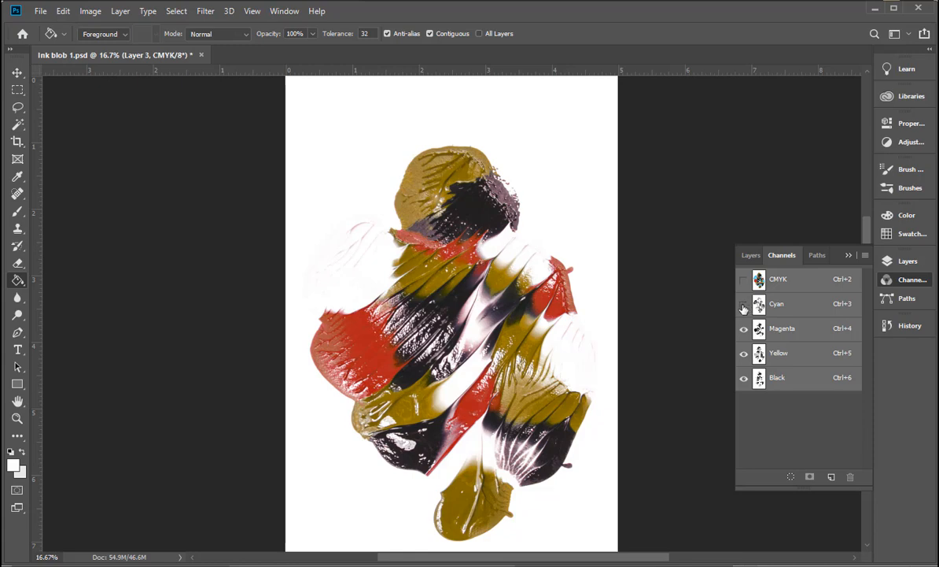
{"action": "left_click", "coordinate": [745, 305]}
{"action": "left_click", "coordinate": [744, 305]}
{"action": "left_click", "coordinate": [745, 304]}
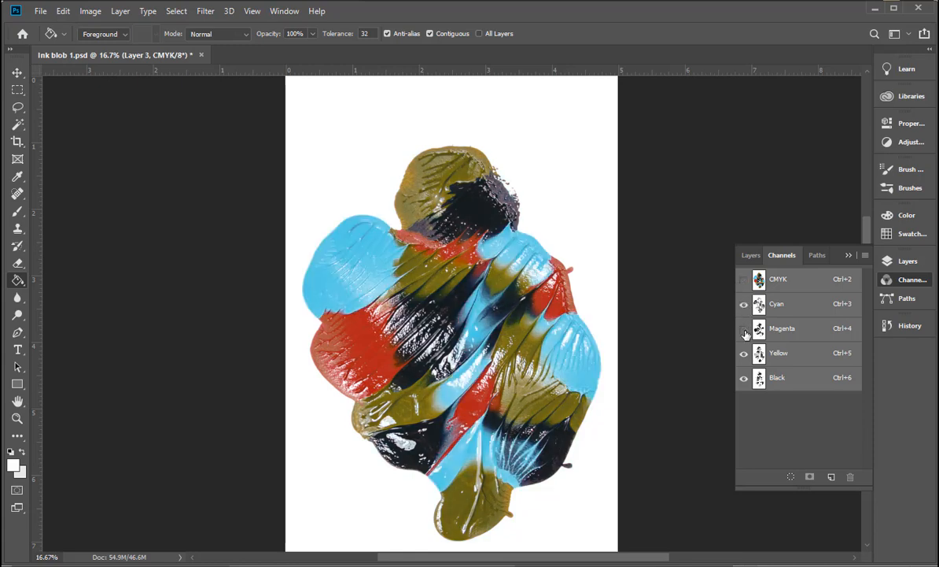
{"action": "left_click", "coordinate": [744, 330]}
{"action": "left_click", "coordinate": [744, 330]}
Step: Hide and show the Yellow and Black channels in turn to examine which image areas each one carries
{"action": "left_click", "coordinate": [744, 353]}
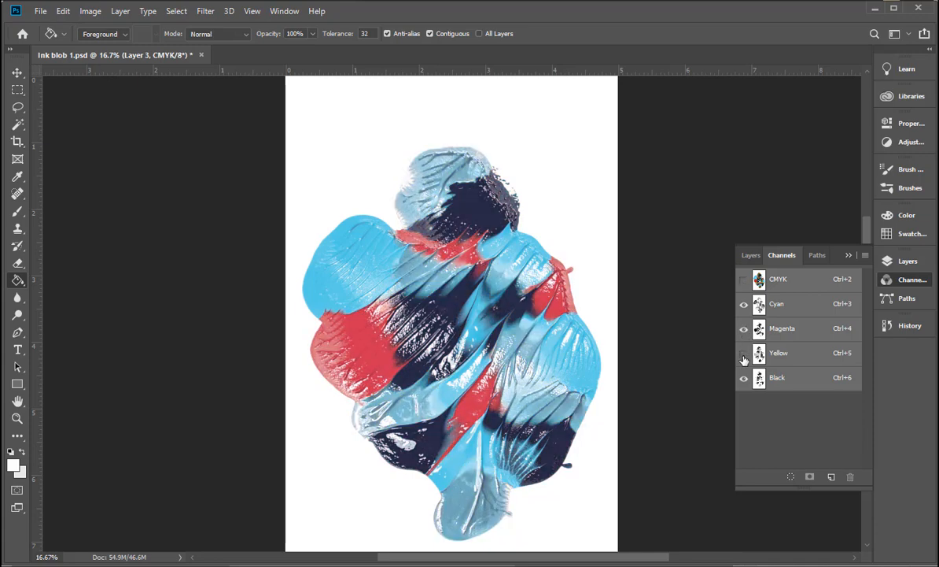
{"action": "left_click", "coordinate": [744, 353]}
{"action": "left_click", "coordinate": [744, 353]}
{"action": "left_click", "coordinate": [744, 354]}
{"action": "left_click", "coordinate": [744, 379]}
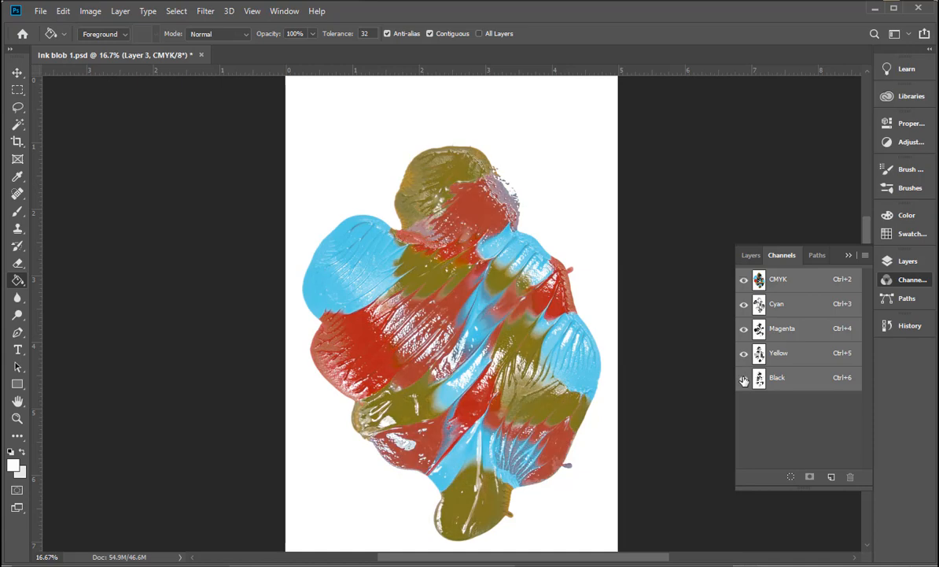
{"action": "left_click", "coordinate": [744, 378]}
{"action": "left_click", "coordinate": [745, 378]}
{"action": "left_click", "coordinate": [745, 378]}
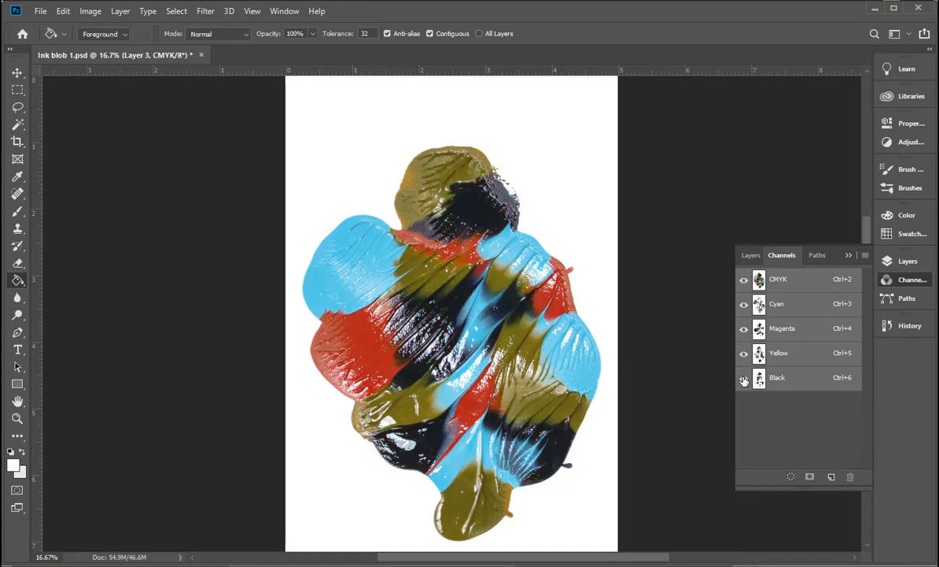
{"action": "left_click", "coordinate": [745, 354]}
{"action": "left_click", "coordinate": [744, 354]}
Step: Convert the image to Multichannel mode with its layers flattened, and check the Magenta channel by toggling its visibility
{"action": "left_click", "coordinate": [90, 13]}
{"action": "mouse_move", "coordinate": [107, 25]}
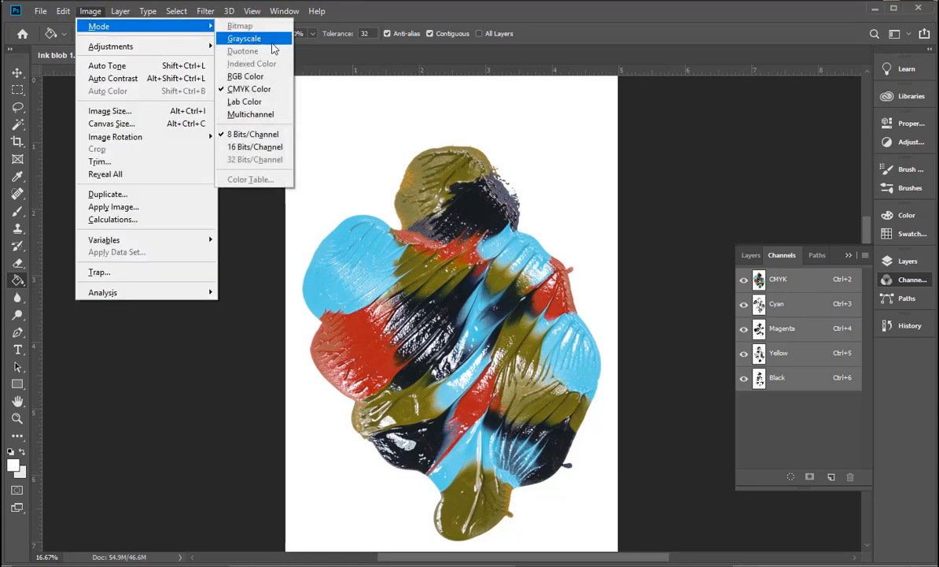
{"action": "left_click", "coordinate": [264, 116]}
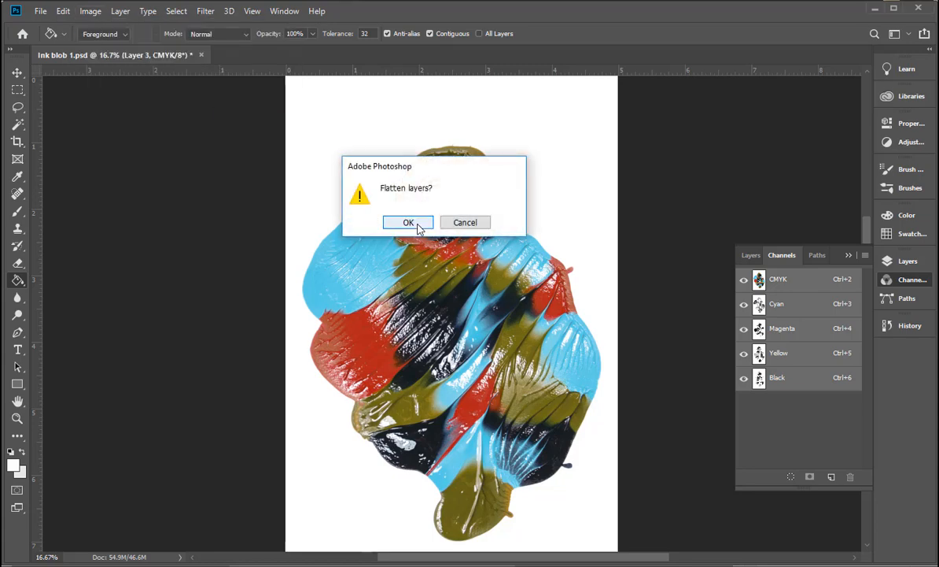
{"action": "left_click", "coordinate": [408, 221]}
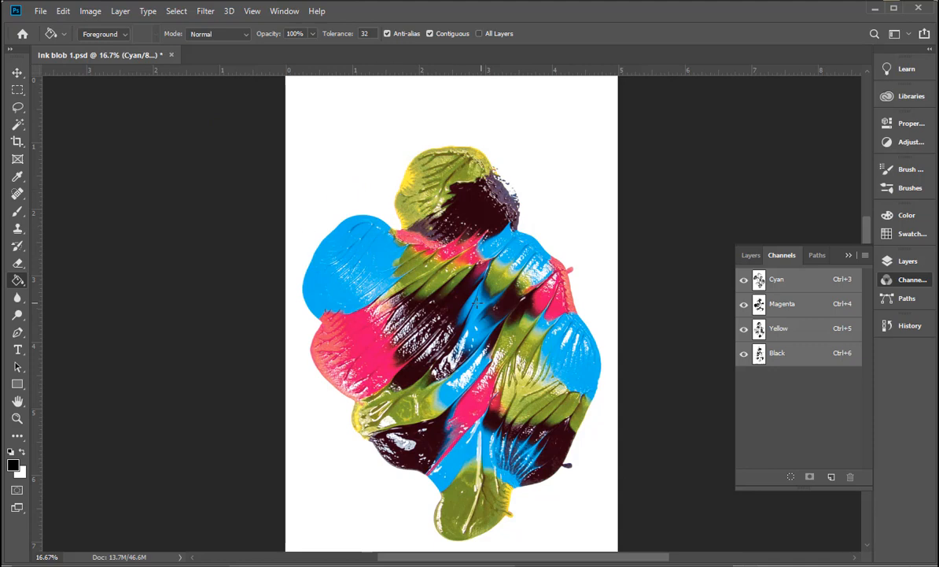
{"action": "left_click", "coordinate": [745, 304]}
{"action": "left_click", "coordinate": [744, 304]}
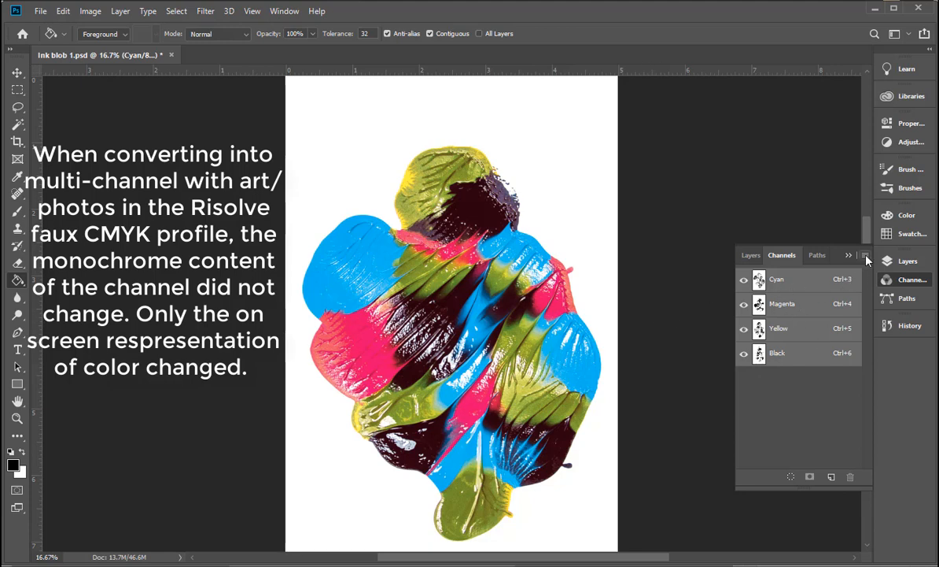
Step: Set the Cyan channel's spot colour to PANTONE 637 U from the PANTONE+ Solid Uncoated library
{"action": "left_click", "coordinate": [866, 257]}
{"action": "left_click", "coordinate": [762, 361]}
{"action": "left_click", "coordinate": [788, 285]}
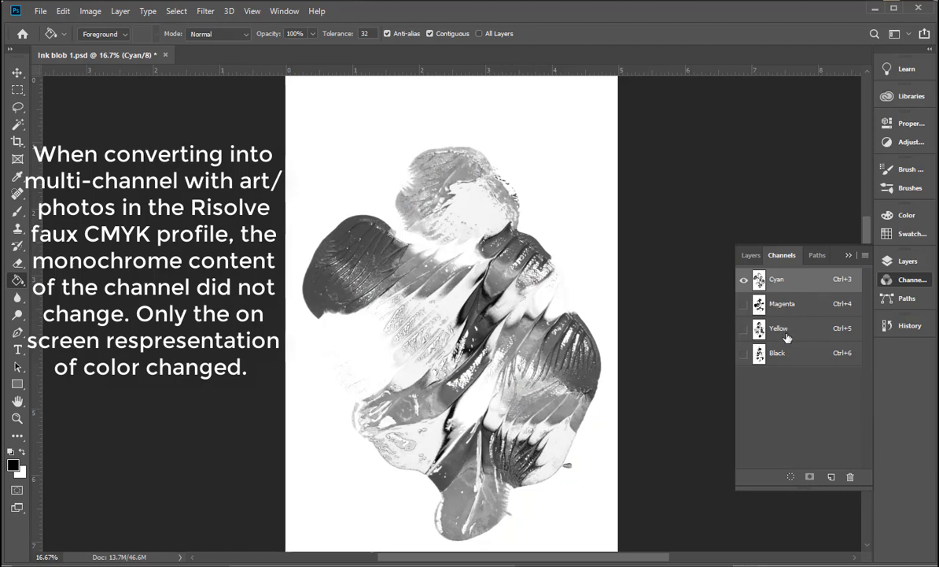
{"action": "left_click", "coordinate": [865, 256]}
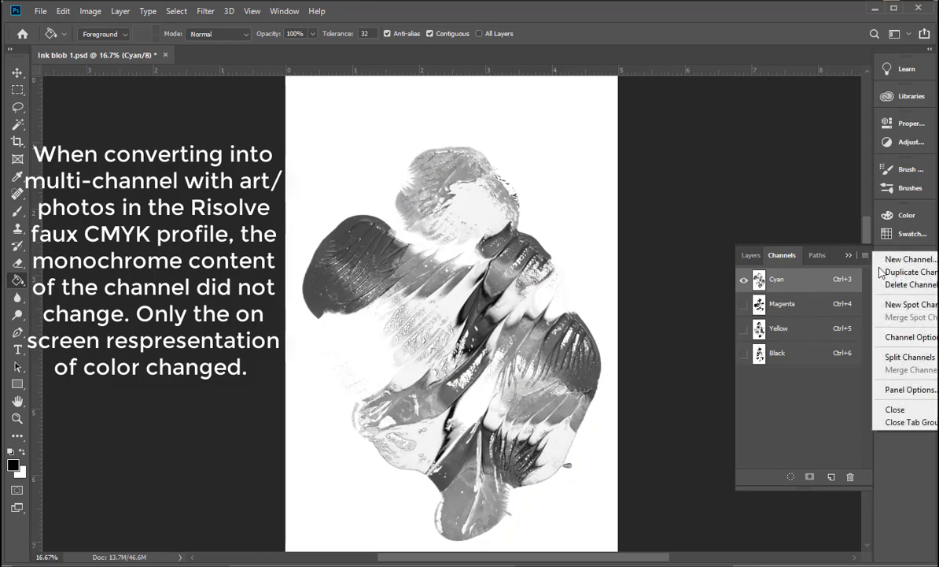
{"action": "left_click", "coordinate": [911, 337]}
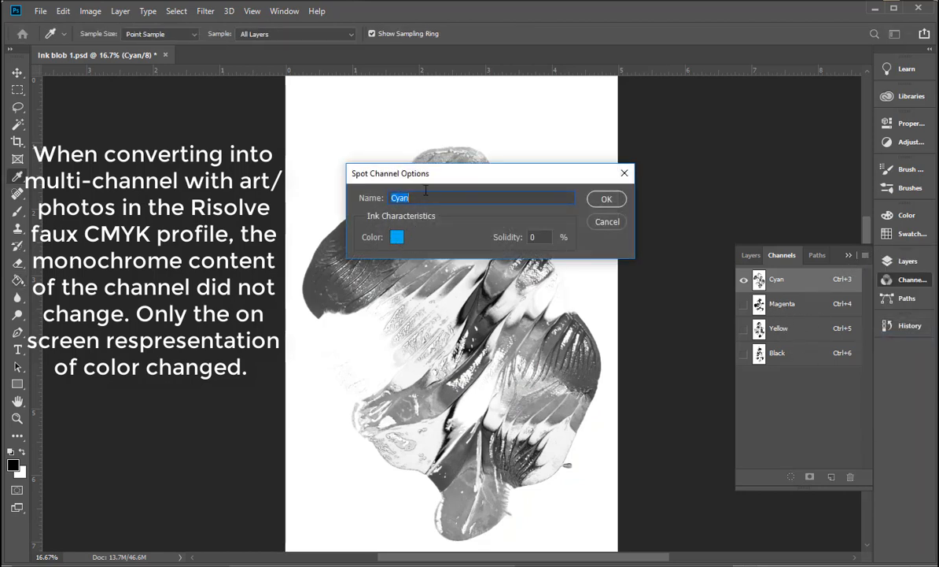
{"action": "left_click_drag", "start_coordinate": [460, 174], "coordinate": [637, 215]}
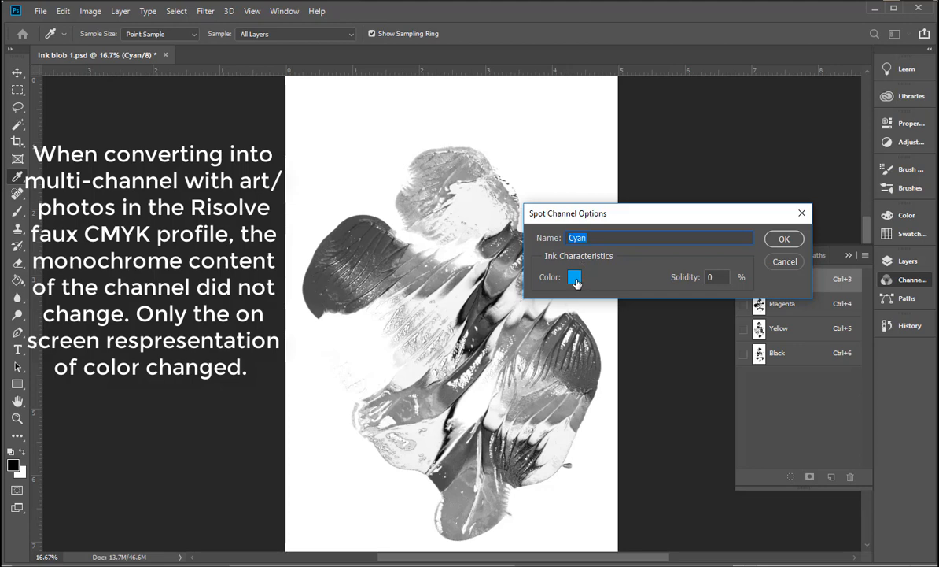
{"action": "left_click_drag", "start_coordinate": [559, 211], "coordinate": [612, 198]}
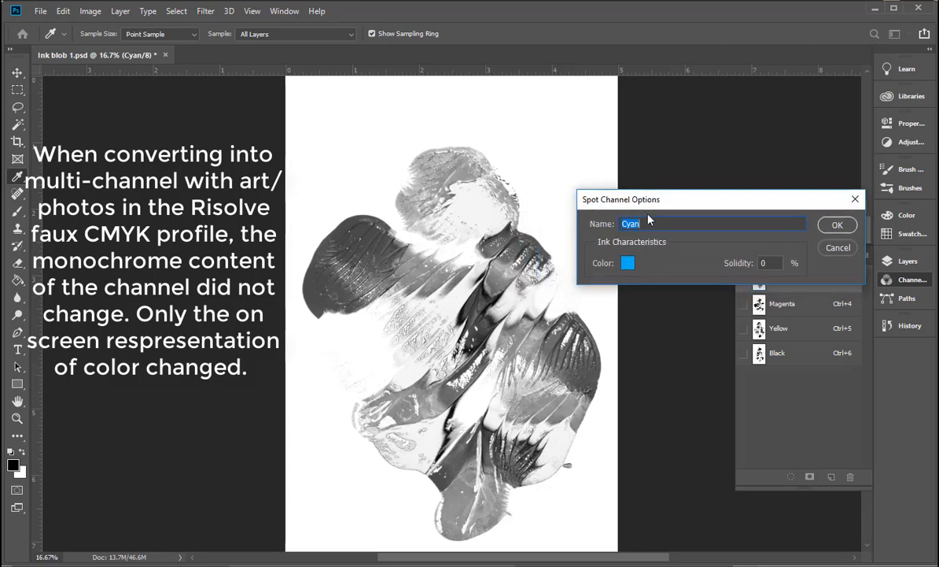
{"action": "left_click", "coordinate": [627, 263]}
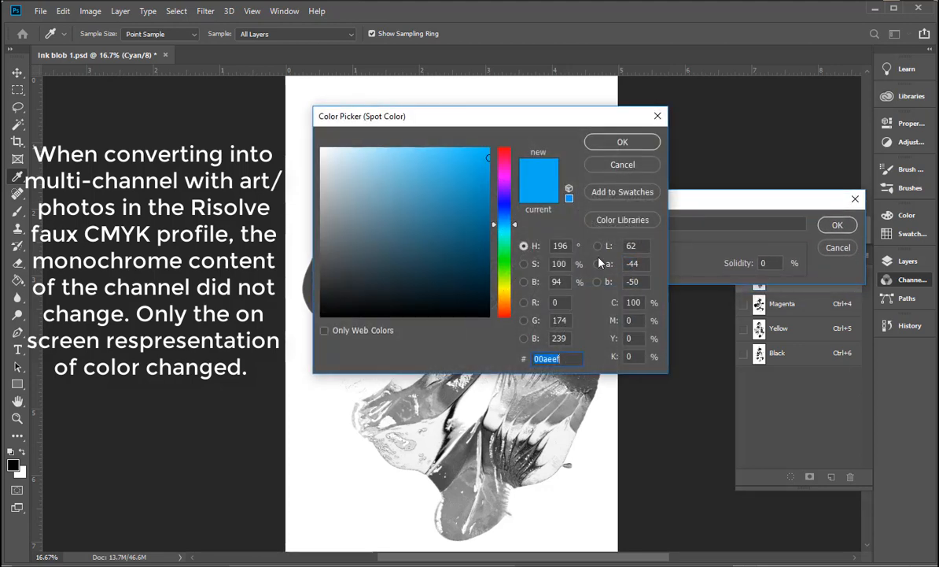
{"action": "left_click", "coordinate": [601, 220]}
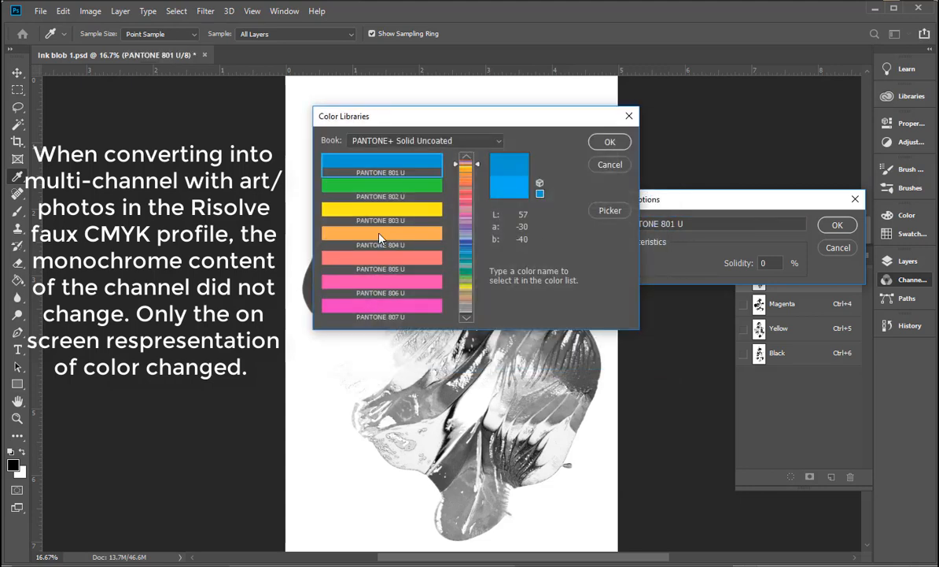
{"action": "type", "text": "635"}
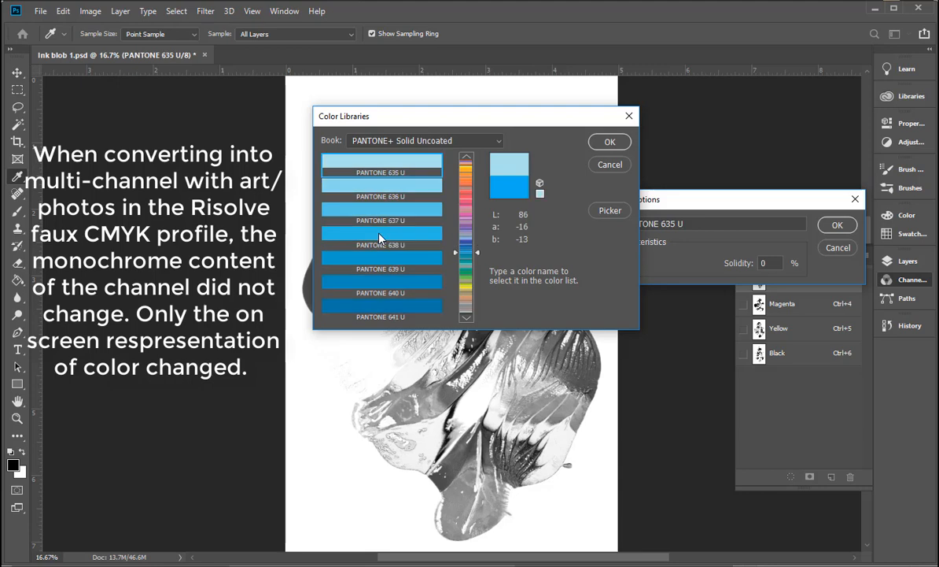
{"action": "left_click", "coordinate": [379, 209]}
{"action": "left_click", "coordinate": [610, 142]}
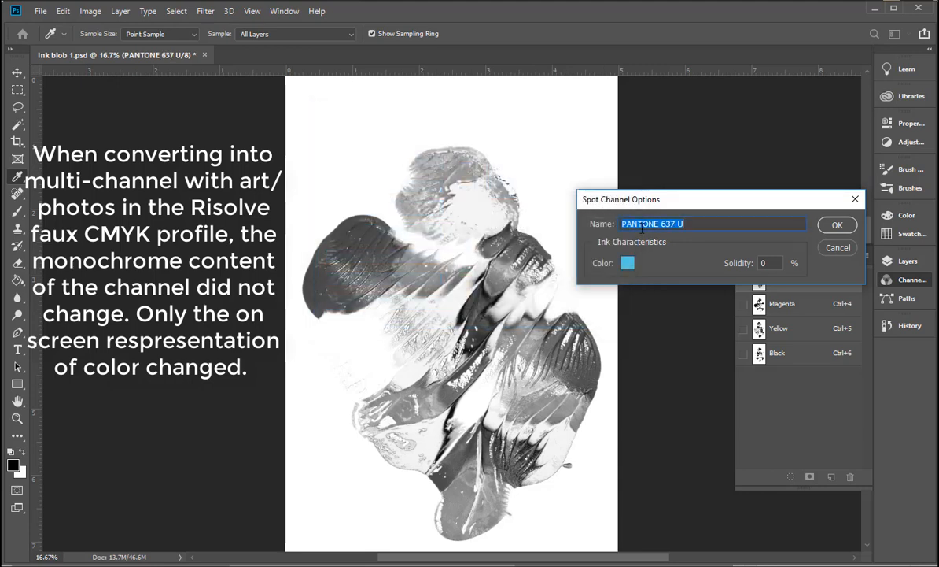
Step: Rename the former Cyan spot channel as Aqua and apply its channel options
{"action": "type", "text": "a"}
{"action": "key", "text": "BackSpace"}
{"action": "type", "text": "Aqua"}
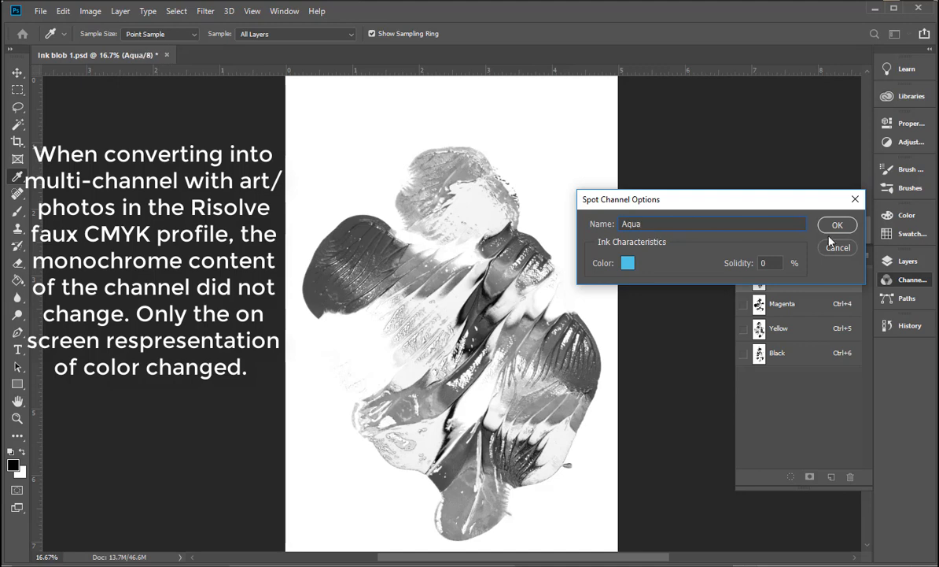
{"action": "left_click", "coordinate": [837, 225]}
Step: Recolour the Magenta spot channel with PANTONE 214 U from the PANTONE+ Solid Uncoated library and rename it Cran
{"action": "left_click", "coordinate": [799, 304]}
{"action": "left_click", "coordinate": [865, 255]}
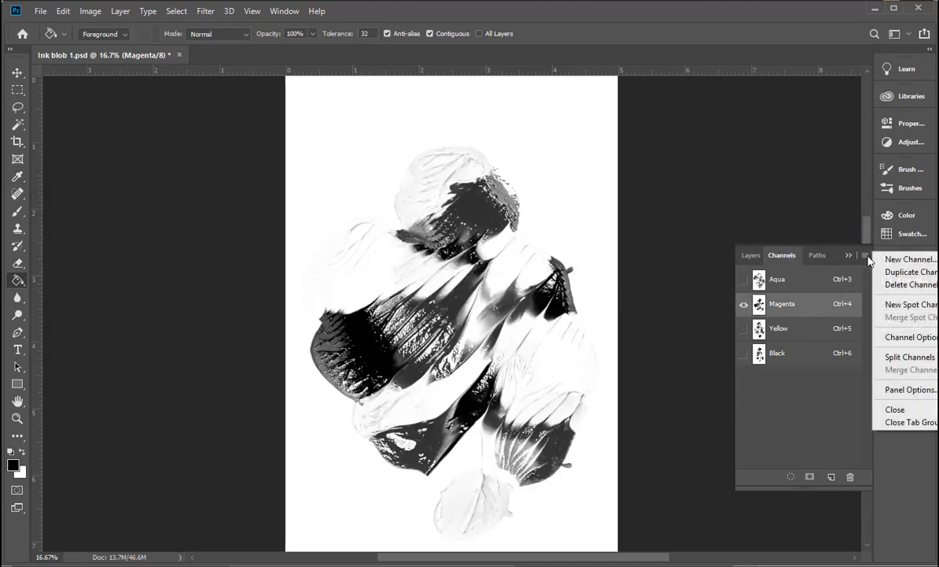
{"action": "left_click", "coordinate": [885, 337]}
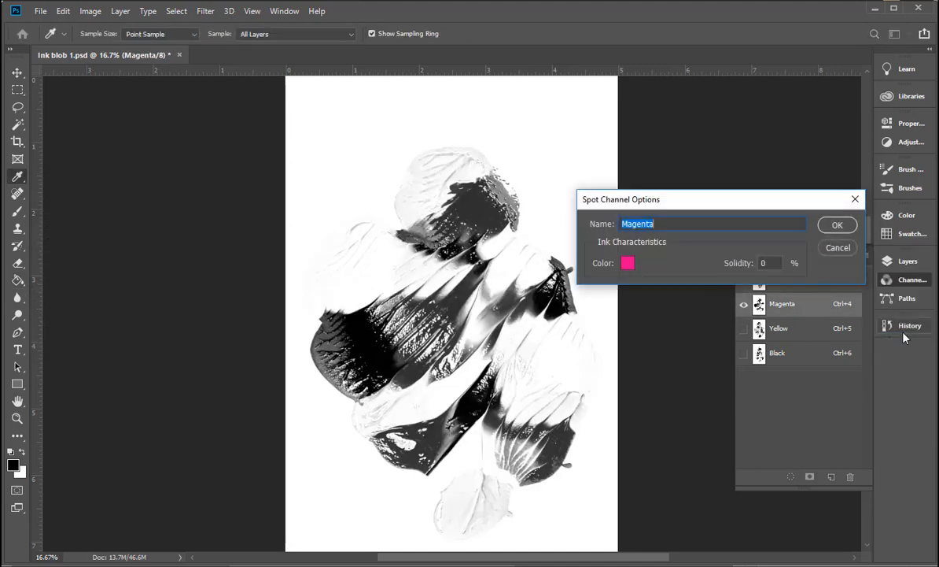
{"action": "left_click", "coordinate": [629, 264]}
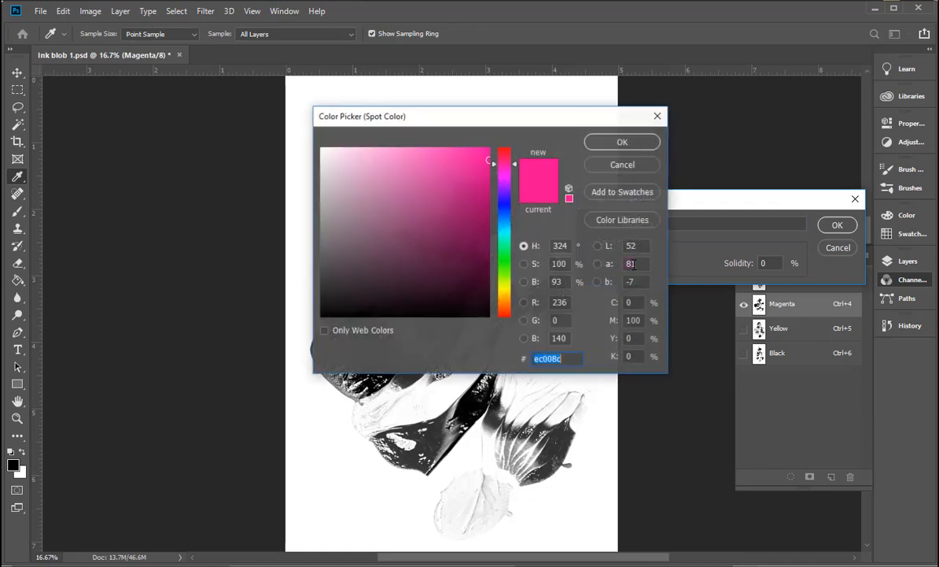
{"action": "left_click", "coordinate": [613, 224]}
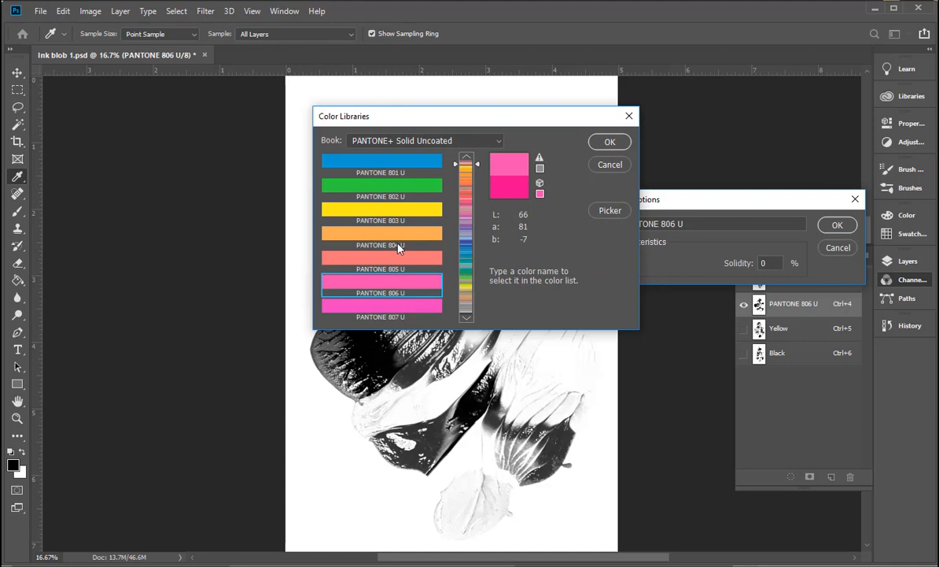
{"action": "type", "text": "240"}
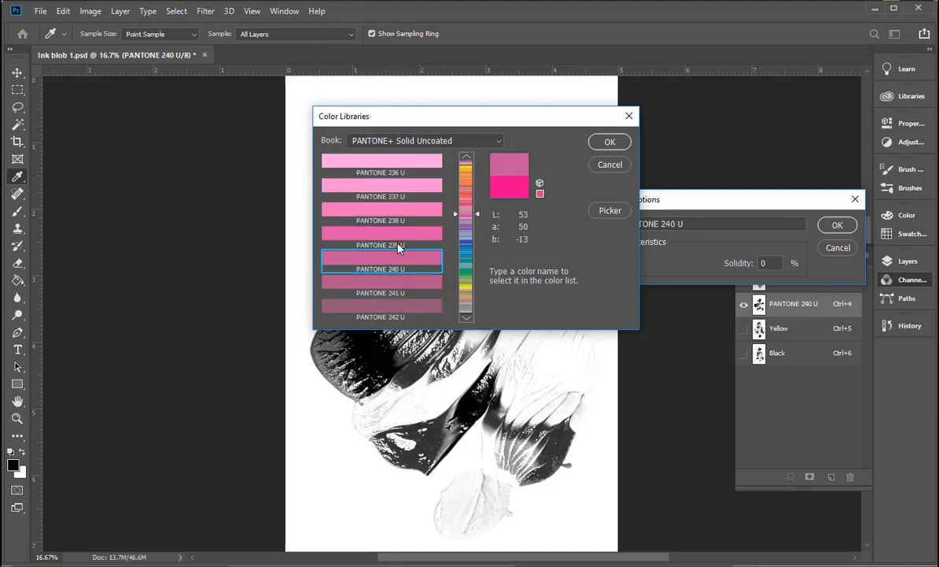
{"action": "type", "text": "214"}
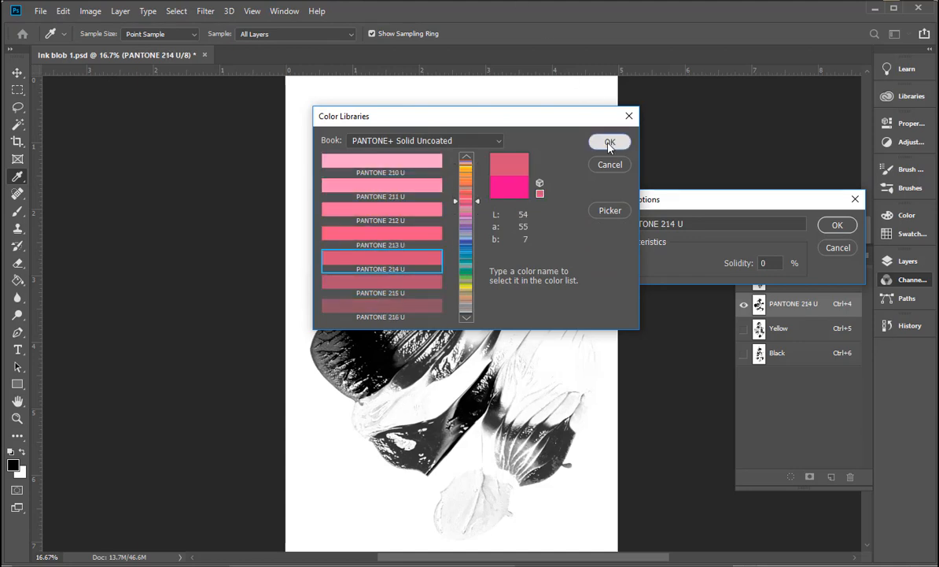
{"action": "left_click", "coordinate": [610, 143]}
{"action": "type", "text": "Cran"}
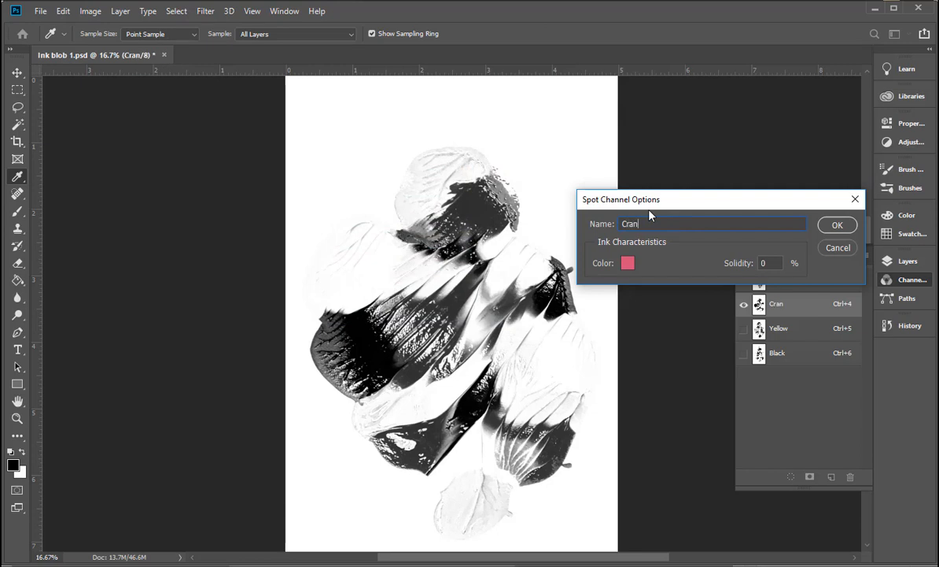
{"action": "left_click", "coordinate": [837, 224]}
Step: Recolour the Yellow spot channel with PANTONE 1245 U from the PANTONE+ Solid Uncoated library and rename it FGold
{"action": "left_click", "coordinate": [809, 328]}
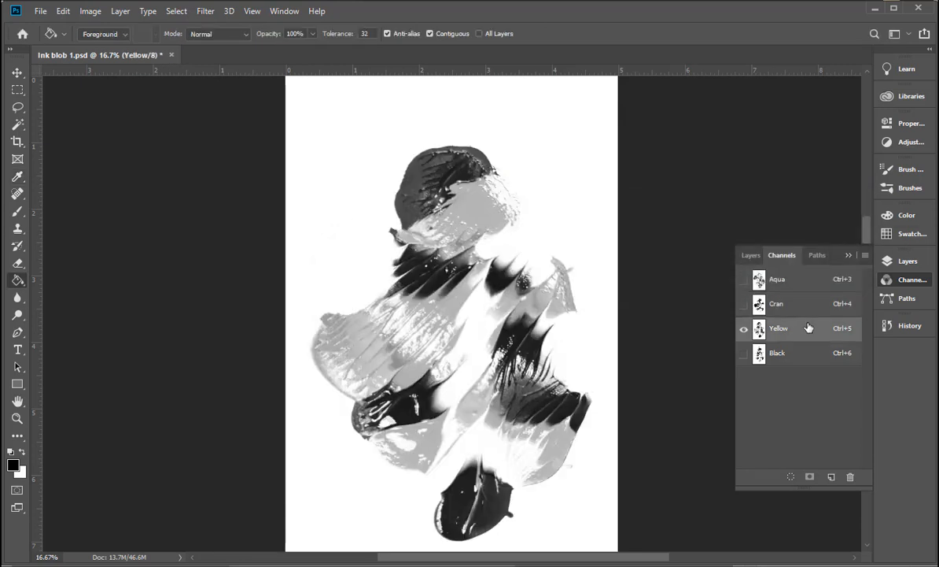
{"action": "left_click", "coordinate": [866, 255]}
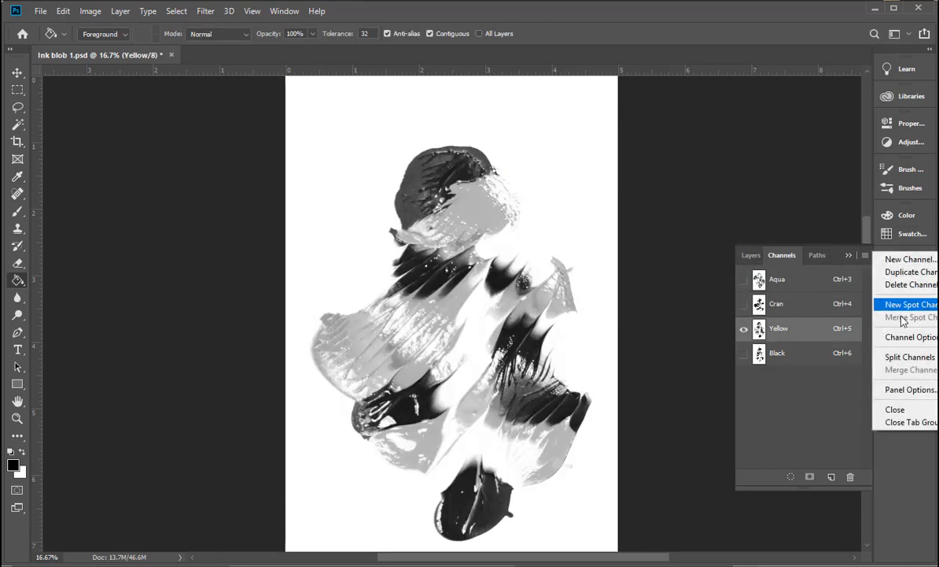
{"action": "left_click", "coordinate": [904, 337]}
{"action": "left_click", "coordinate": [627, 262]}
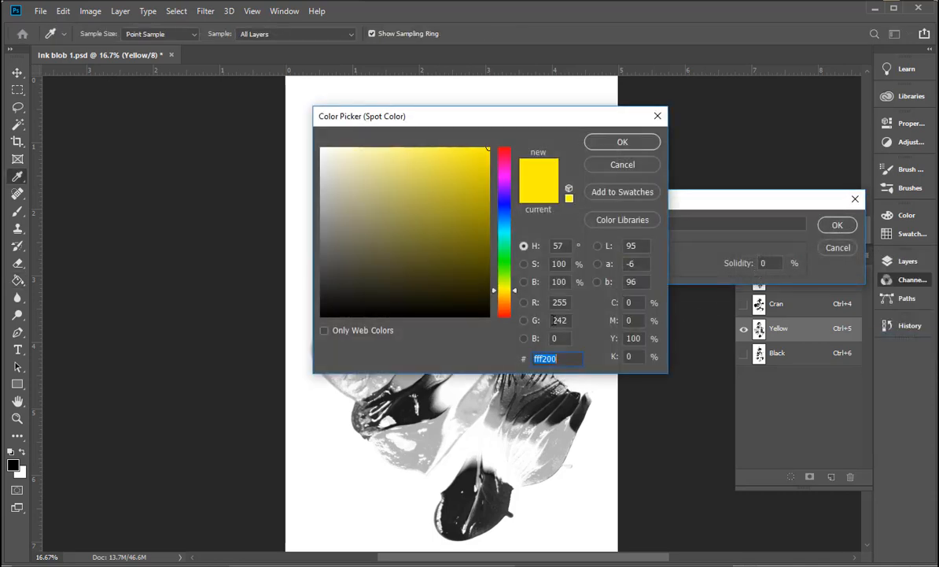
{"action": "left_click", "coordinate": [605, 222]}
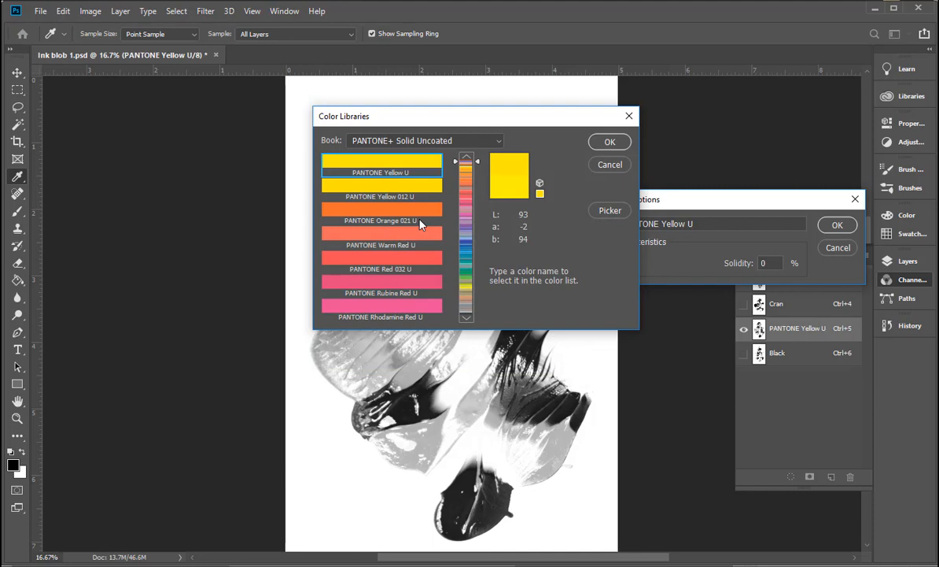
{"action": "type", "text": "1245"}
{"action": "left_click", "coordinate": [600, 142]}
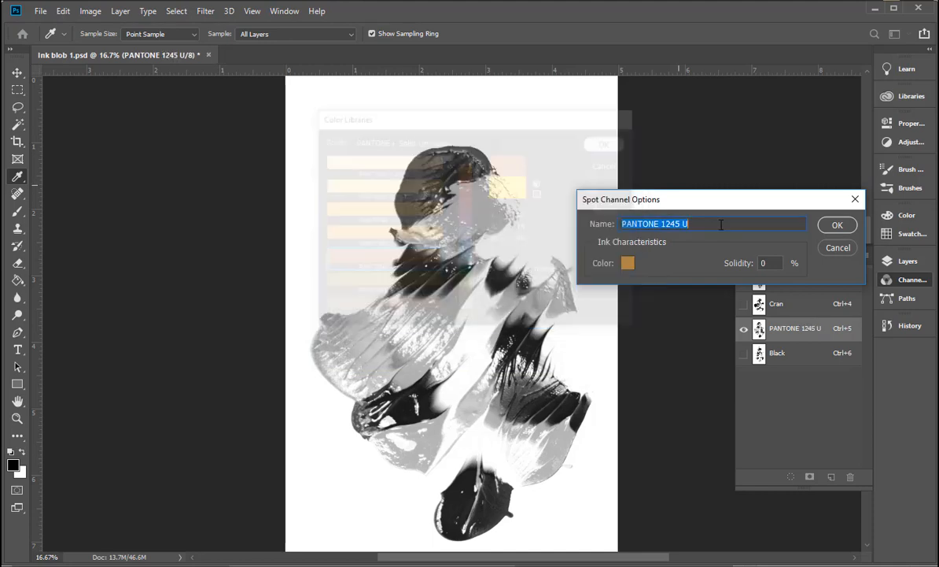
{"action": "type", "text": "F"}
{"action": "key", "text": "BackSpace"}
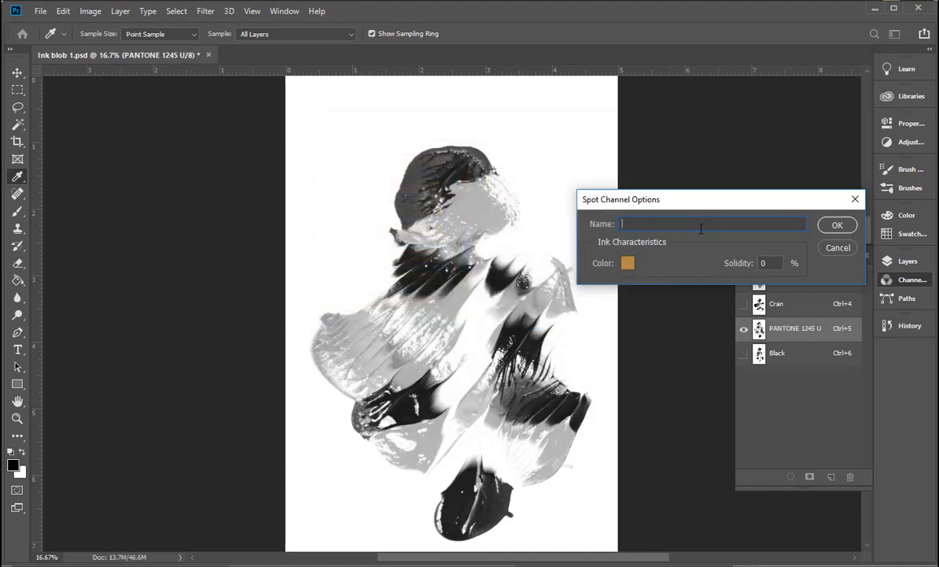
{"action": "type", "text": "FGold"}
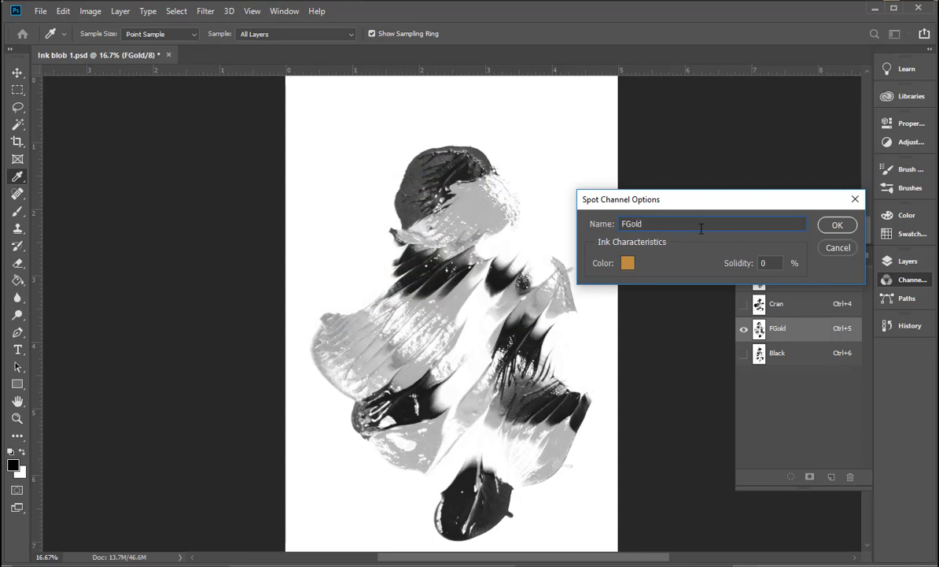
{"action": "left_click", "coordinate": [841, 229]}
Step: Recolour the Black spot channel with PANTONE 302 U from the PANTONE+ Solid Uncoated library and rename it Steel
{"action": "left_click", "coordinate": [744, 353]}
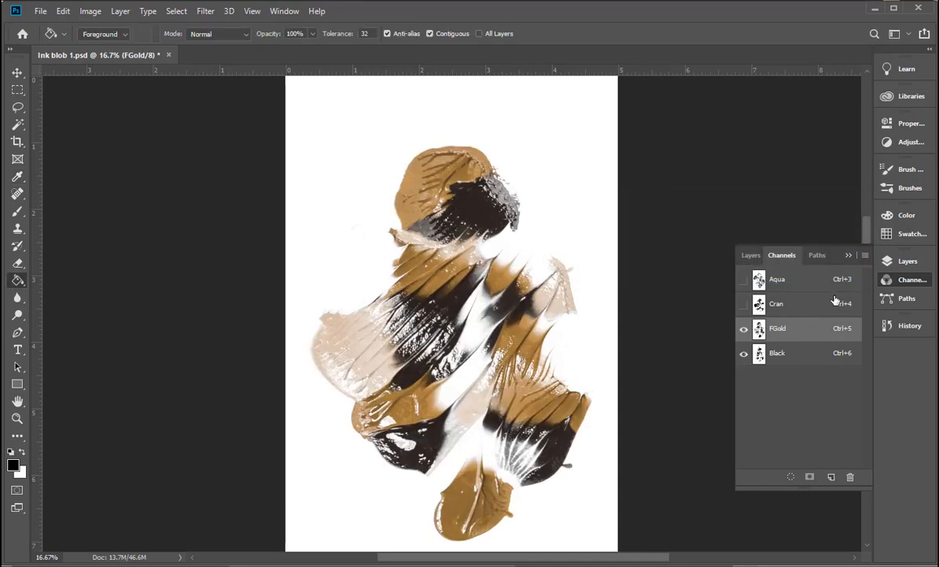
{"action": "left_click", "coordinate": [868, 255]}
{"action": "left_click", "coordinate": [793, 362]}
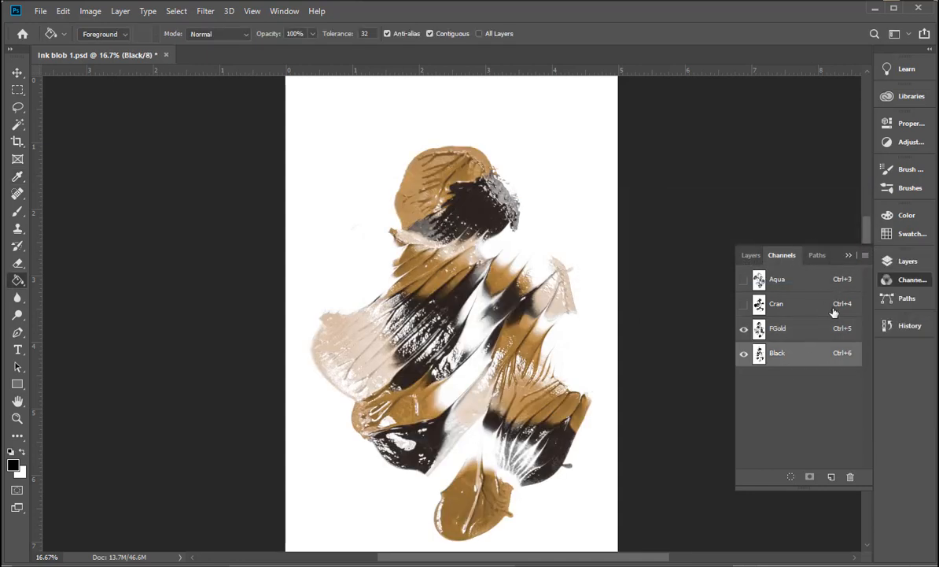
{"action": "left_click", "coordinate": [864, 255]}
{"action": "left_click", "coordinate": [905, 333]}
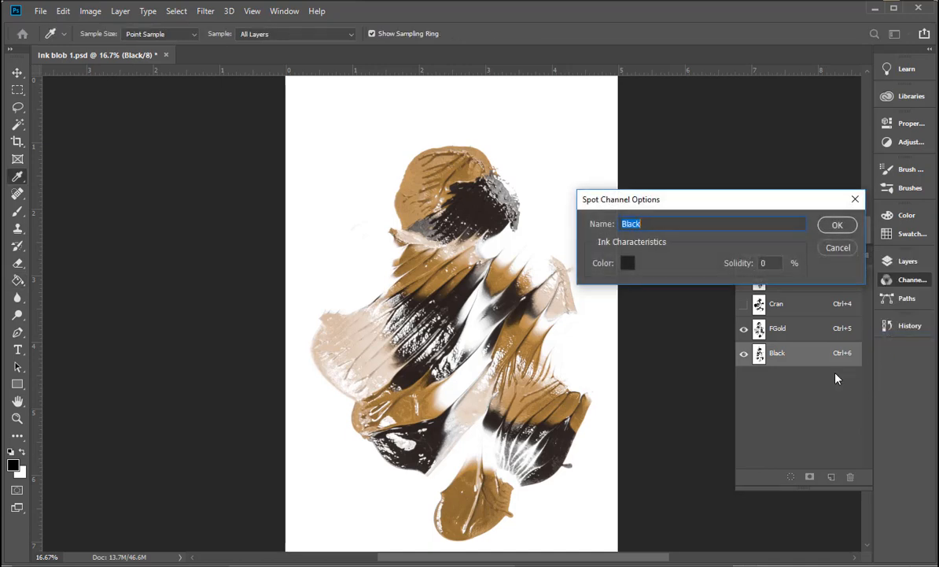
{"action": "left_click", "coordinate": [627, 263]}
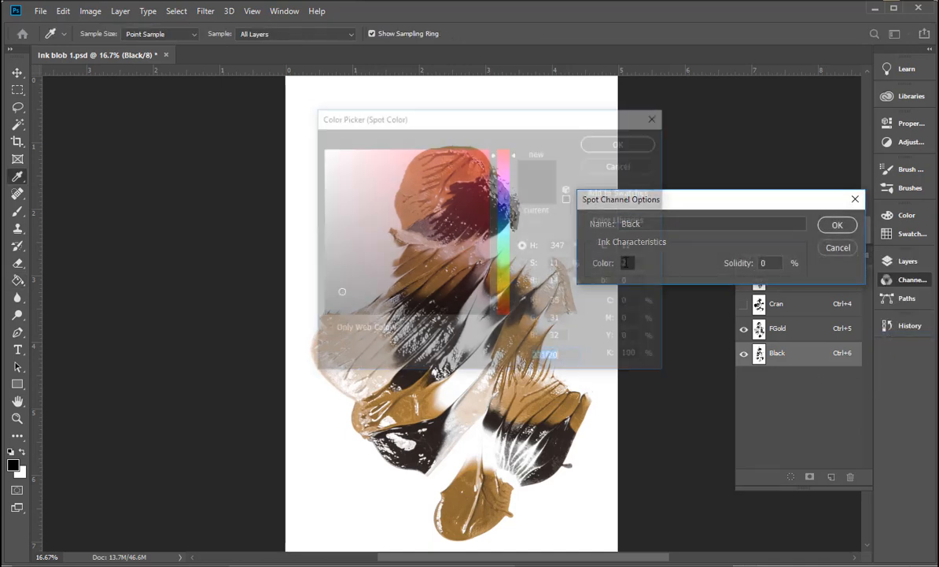
{"action": "left_click", "coordinate": [618, 220]}
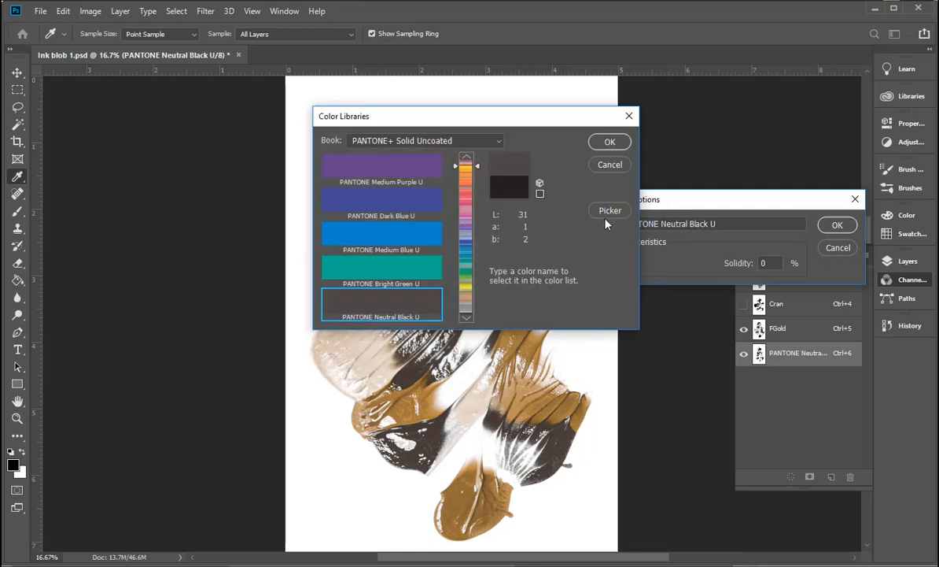
{"action": "type", "text": "302"}
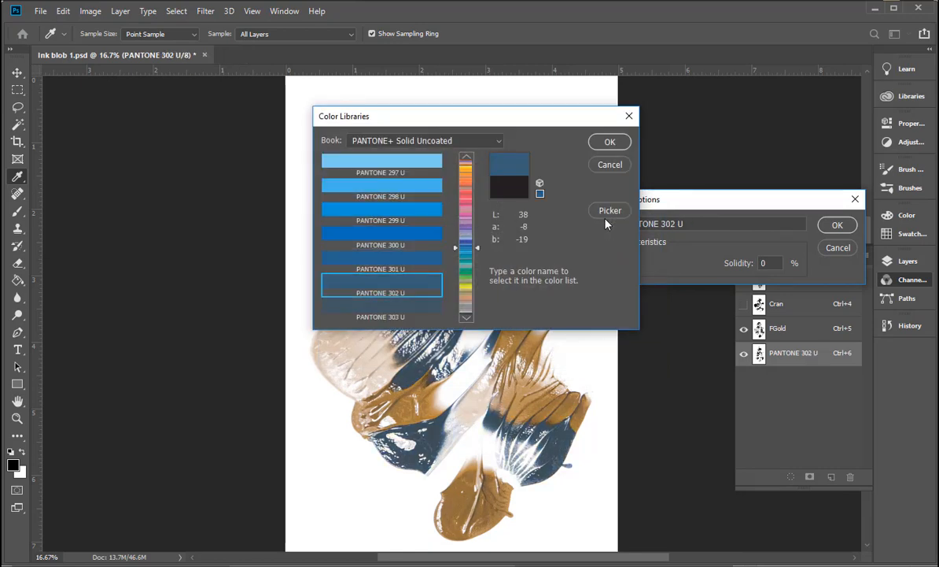
{"action": "left_click", "coordinate": [620, 146]}
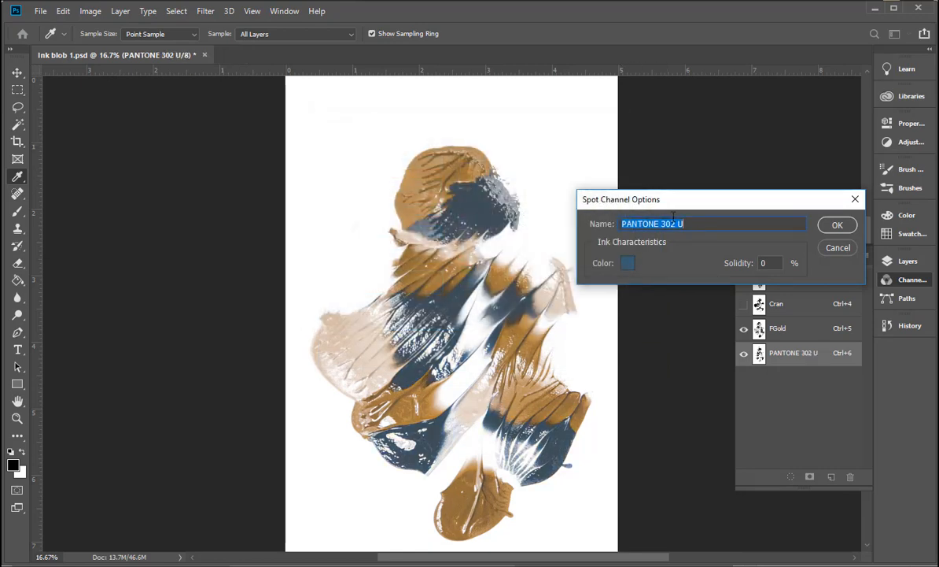
{"action": "type", "text": "Steel"}
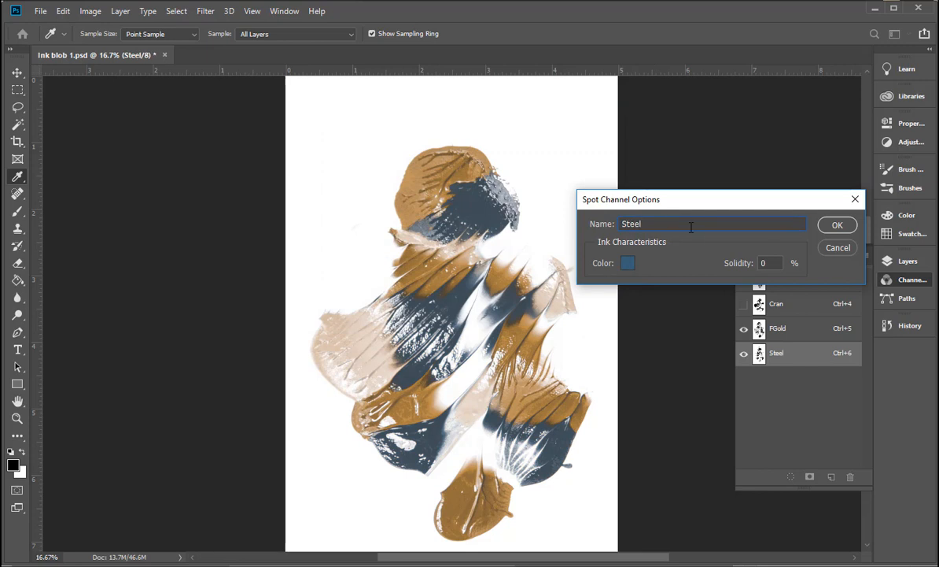
{"action": "left_click", "coordinate": [826, 227]}
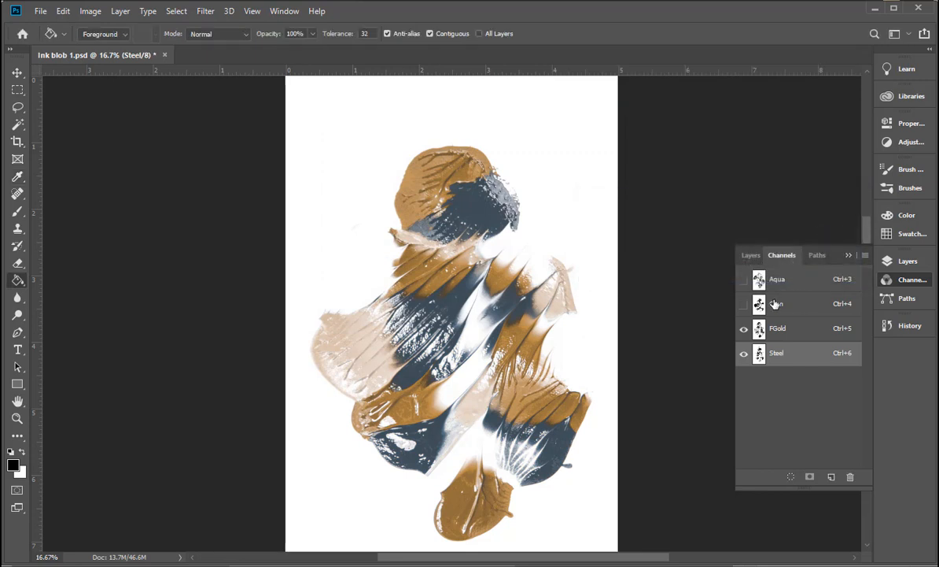
Step: Show the Cran and Aqua channels with the others, and toggle Steel and FGold in turn to examine their contribution
{"action": "left_click", "coordinate": [744, 303]}
{"action": "left_click", "coordinate": [744, 278]}
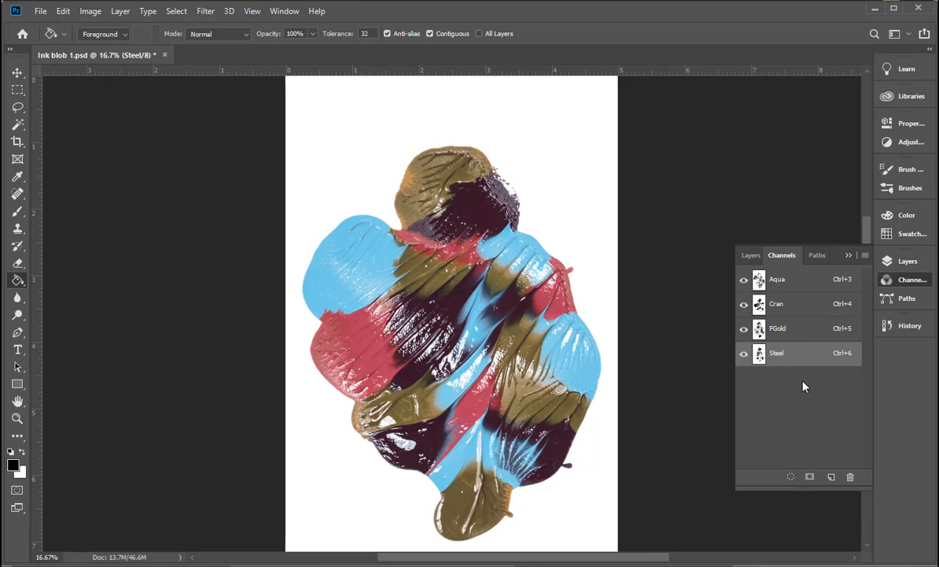
{"action": "left_click", "coordinate": [745, 353]}
{"action": "left_click", "coordinate": [745, 354]}
{"action": "left_click", "coordinate": [745, 329]}
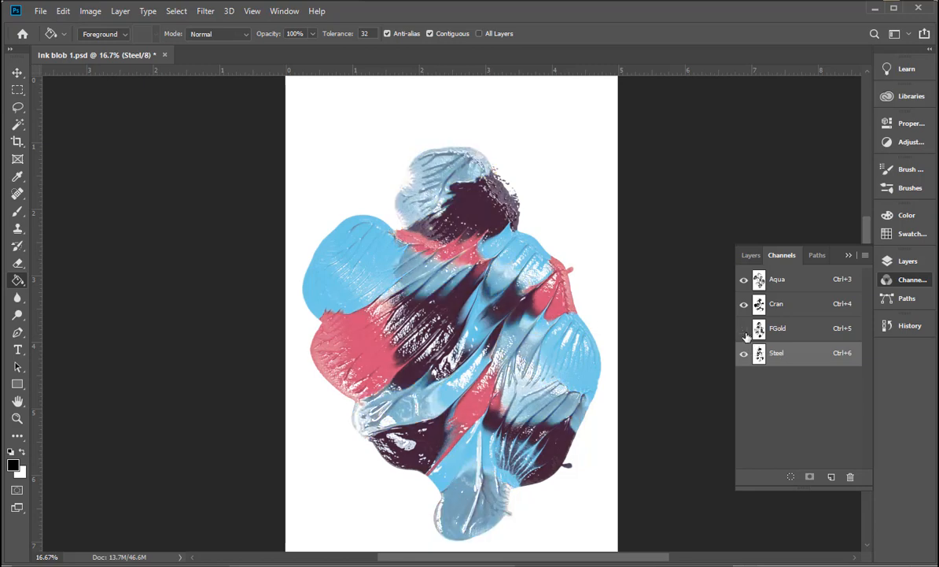
{"action": "left_click", "coordinate": [744, 329]}
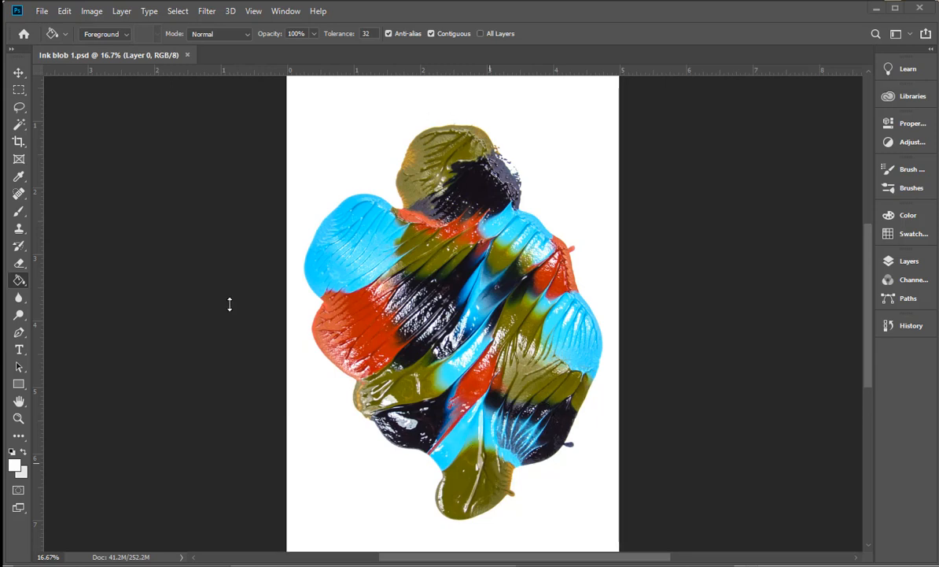
Step: Convert the RGB ink blob image to the Multichannel profile RISOLVE 260tac Steel_FGold_Aqua with perceptual intent
{"action": "left_click", "coordinate": [64, 12]}
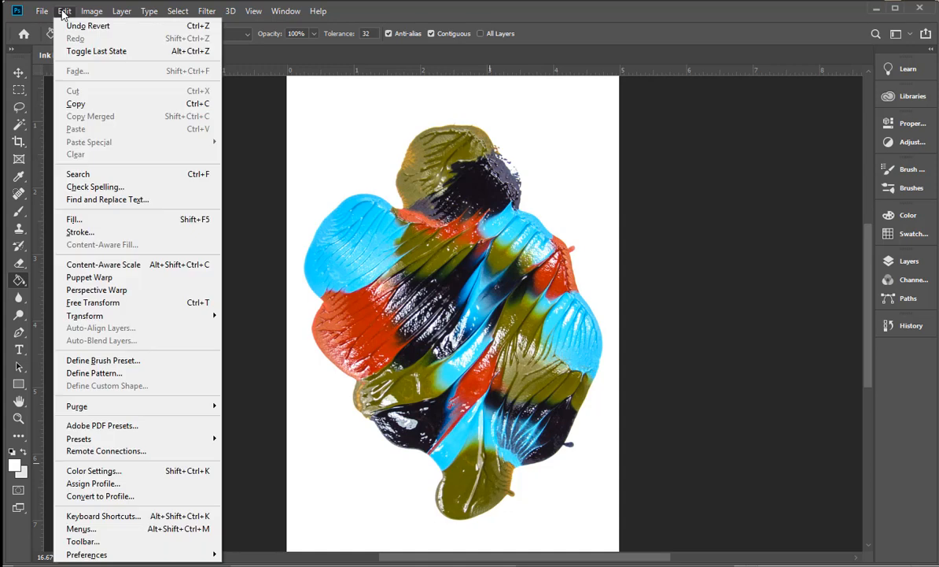
{"action": "left_click", "coordinate": [122, 496]}
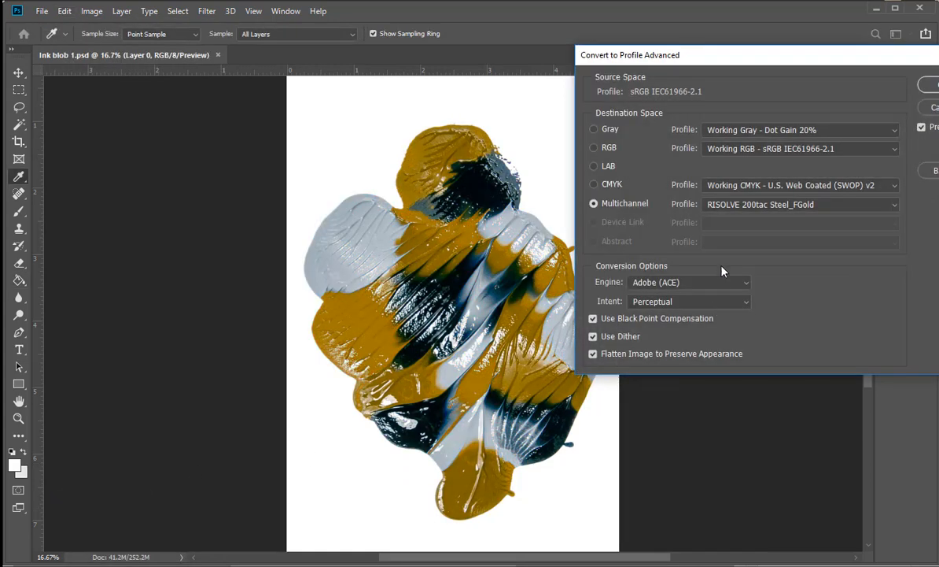
{"action": "left_click", "coordinate": [727, 204]}
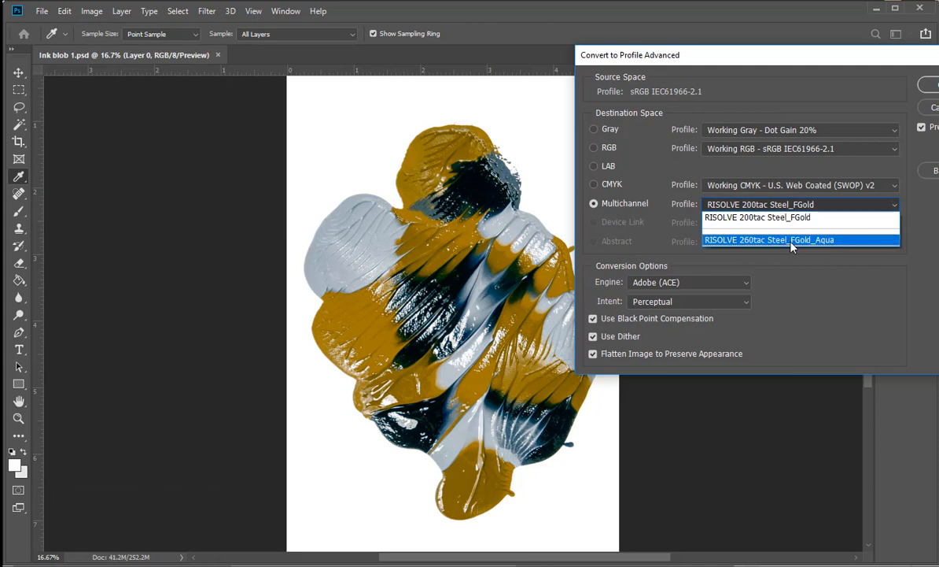
{"action": "left_click", "coordinate": [775, 239]}
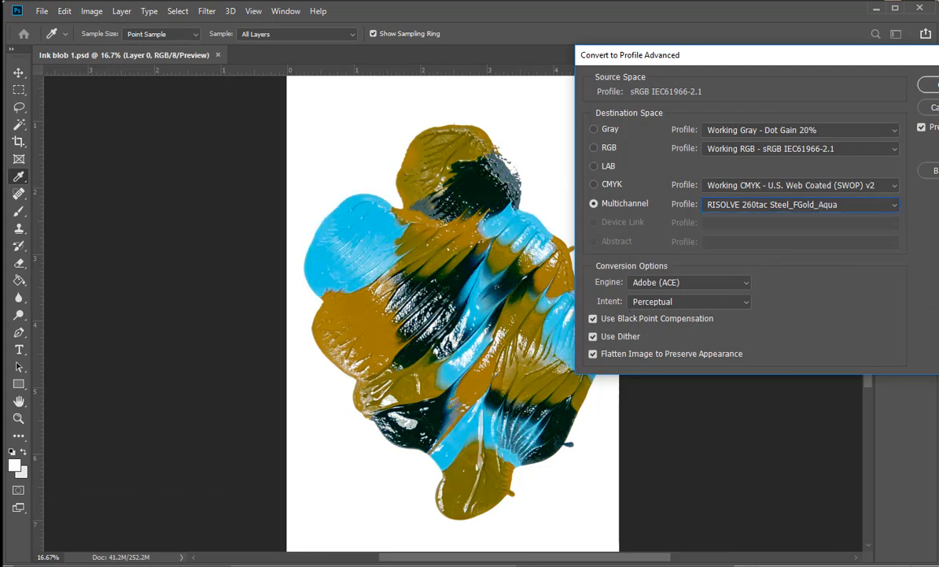
{"action": "left_click", "coordinate": [929, 85]}
Step: Hide and show the STEEL, FLAT GOLD and AQUA channels in turn to examine what each ink carries
{"action": "left_click", "coordinate": [909, 281]}
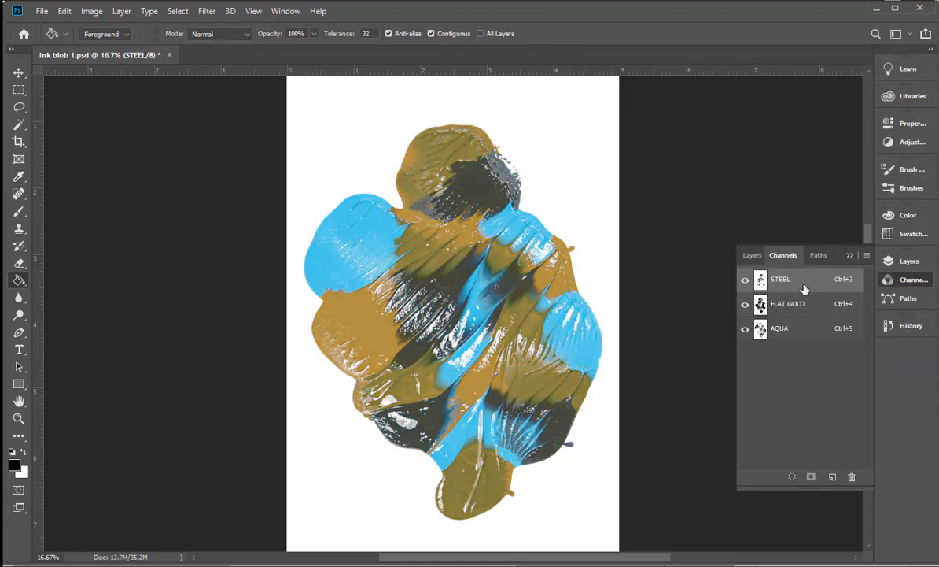
{"action": "left_click", "coordinate": [745, 280]}
{"action": "left_click", "coordinate": [745, 281]}
{"action": "left_click", "coordinate": [745, 304]}
{"action": "left_click", "coordinate": [745, 305]}
{"action": "left_click", "coordinate": [745, 330]}
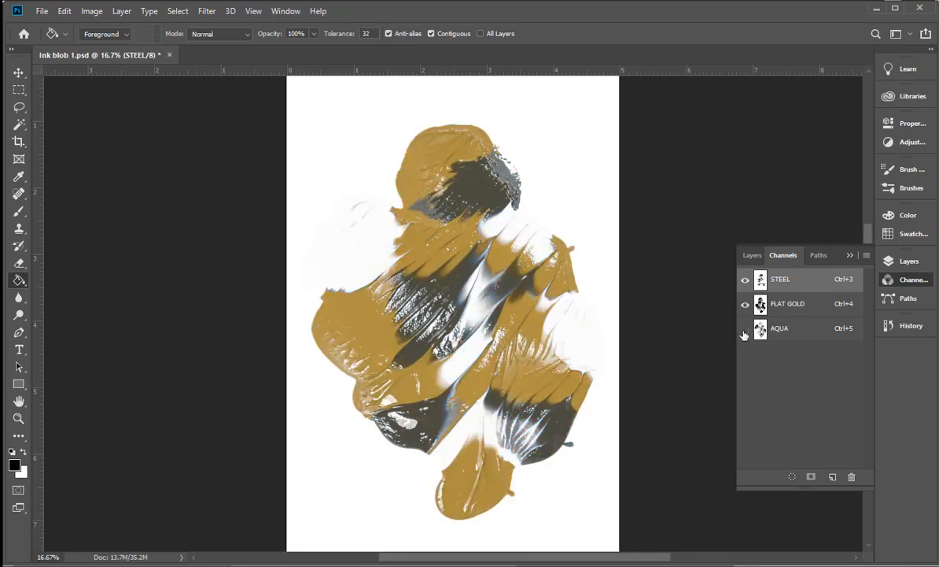
{"action": "left_click", "coordinate": [745, 329]}
{"action": "left_click", "coordinate": [851, 256]}
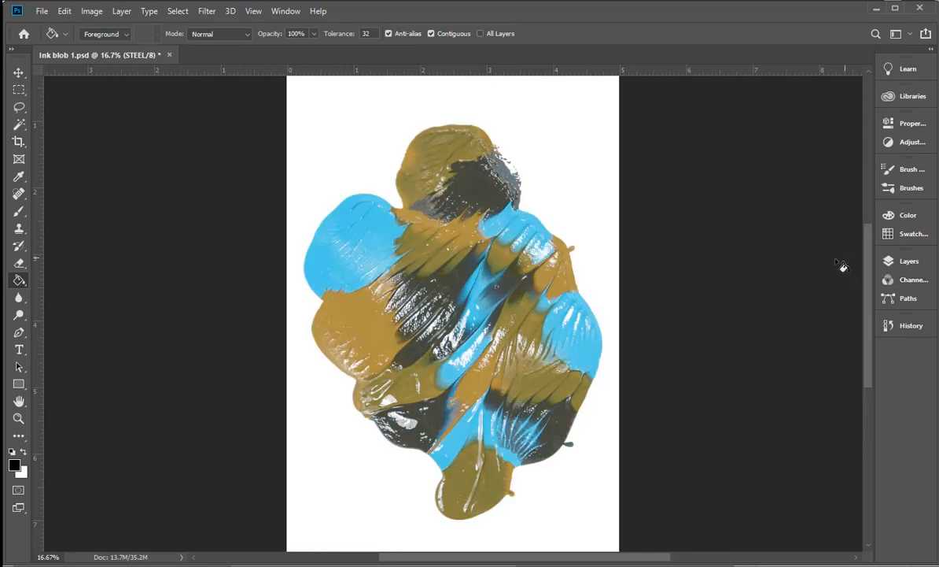
Step: Revert the image to its saved RGB version and convert it to the Multichannel profile RISOLVE 200tac Steel_FGold with perceptual intent
{"action": "left_click", "coordinate": [41, 11]}
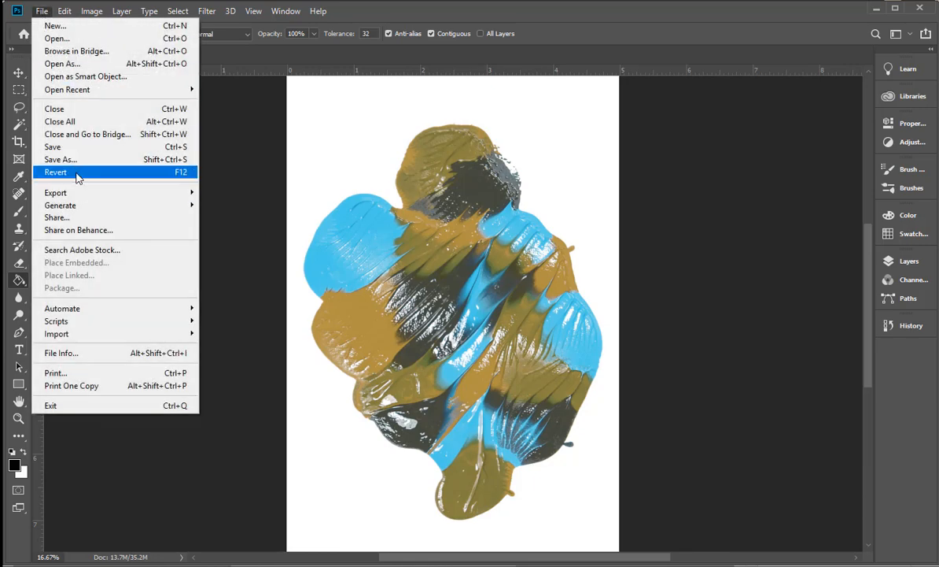
{"action": "left_click", "coordinate": [75, 172]}
{"action": "left_click", "coordinate": [64, 11]}
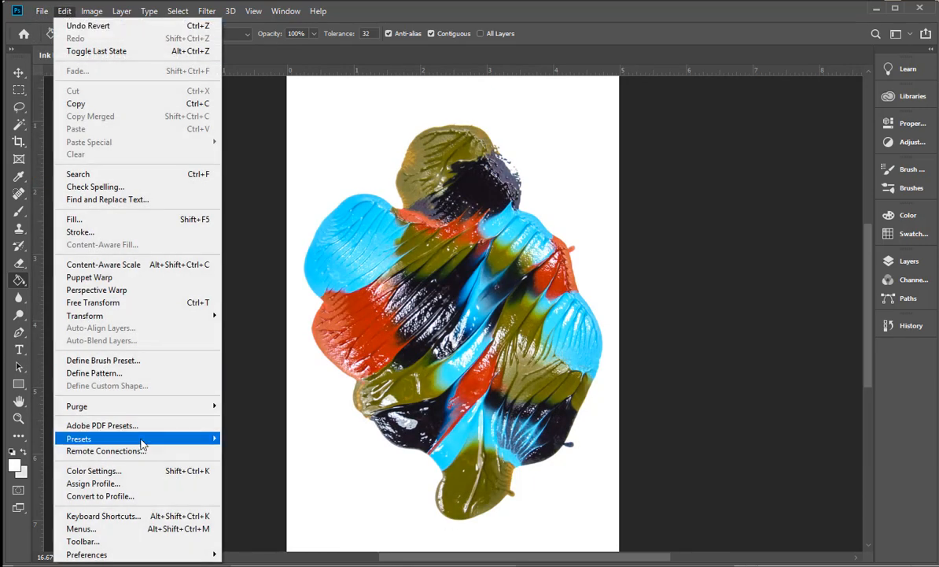
{"action": "left_click", "coordinate": [174, 491]}
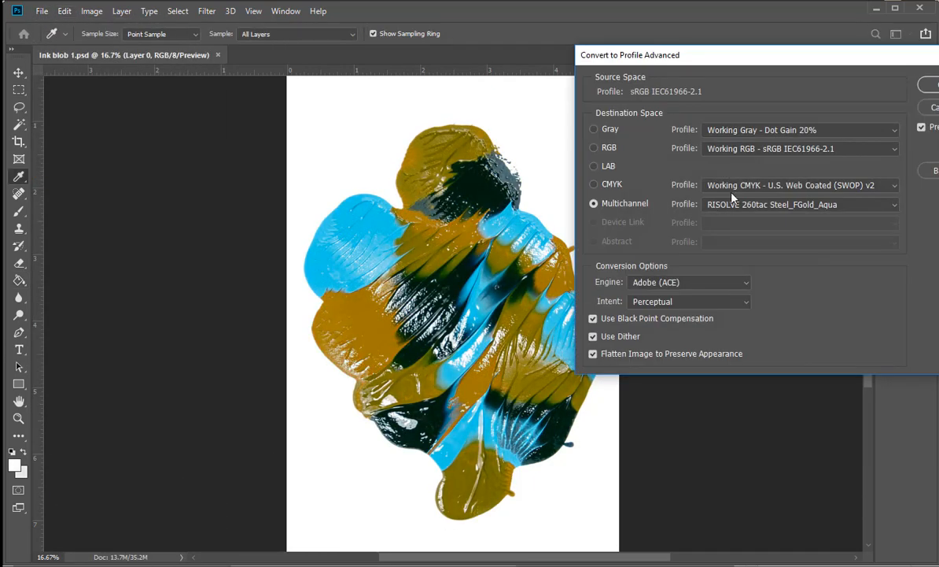
{"action": "left_click", "coordinate": [738, 204]}
{"action": "left_click", "coordinate": [760, 218]}
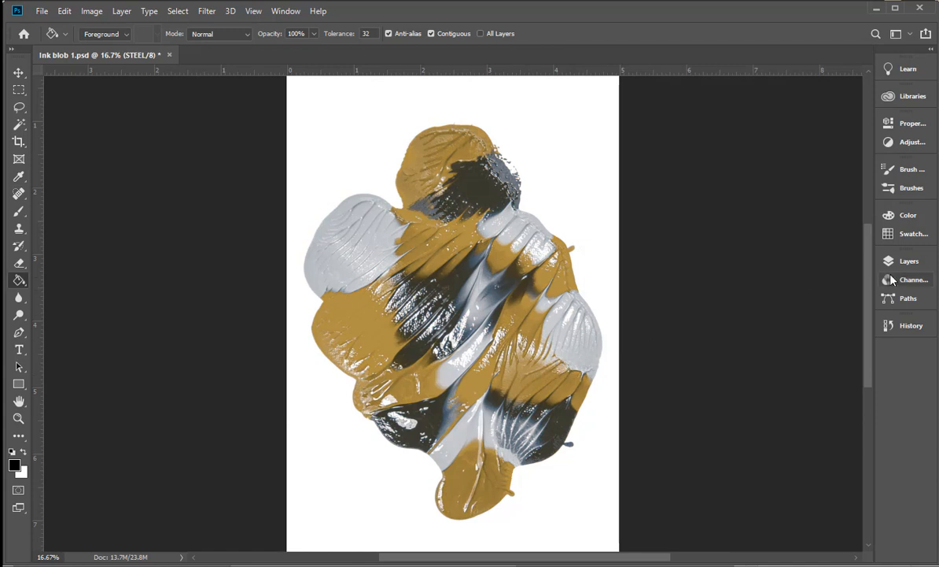
Step: Hide and show the STEEL and FLAT GOLD channels in turn to examine the two-ink separation
{"action": "left_click", "coordinate": [899, 281]}
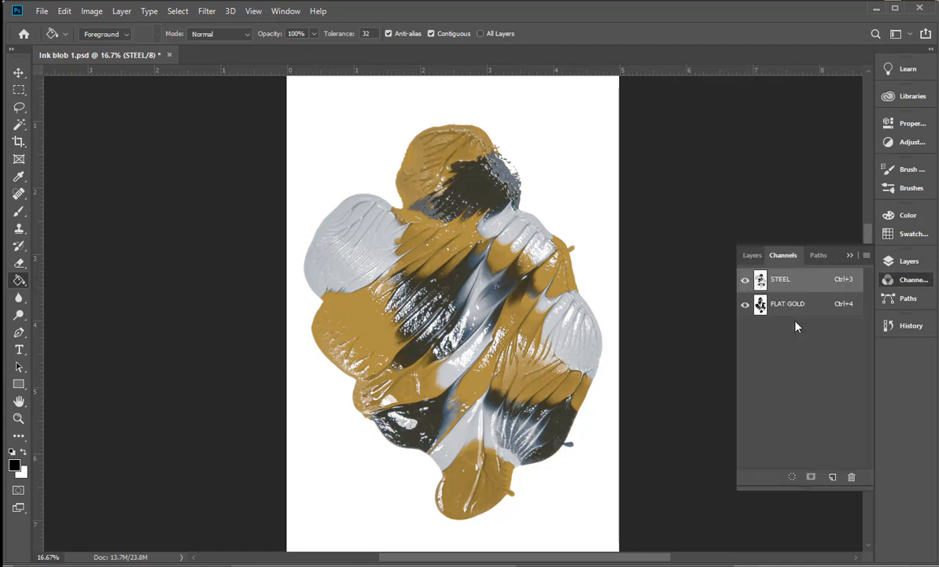
{"action": "left_click", "coordinate": [745, 281]}
{"action": "left_click", "coordinate": [745, 281]}
{"action": "left_click", "coordinate": [745, 281]}
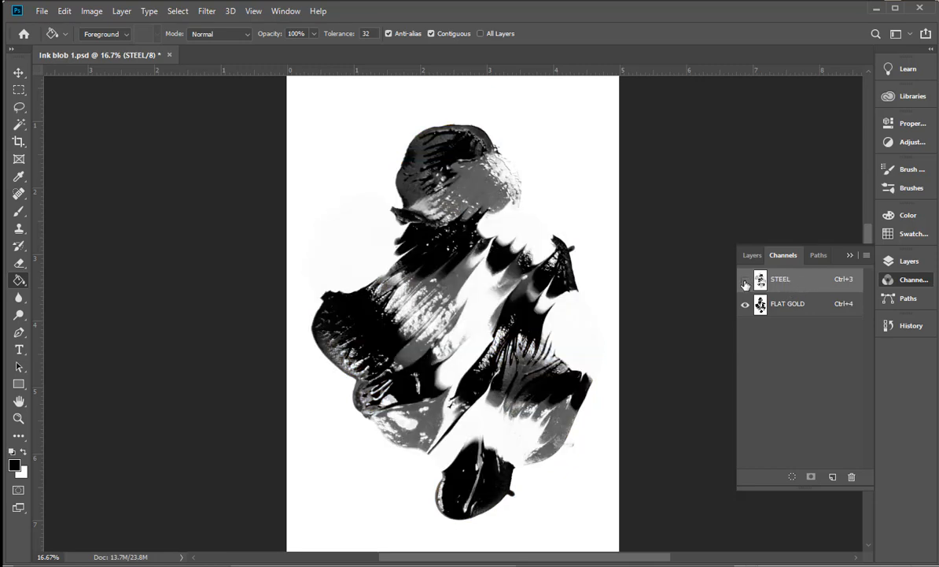
{"action": "left_click", "coordinate": [745, 282]}
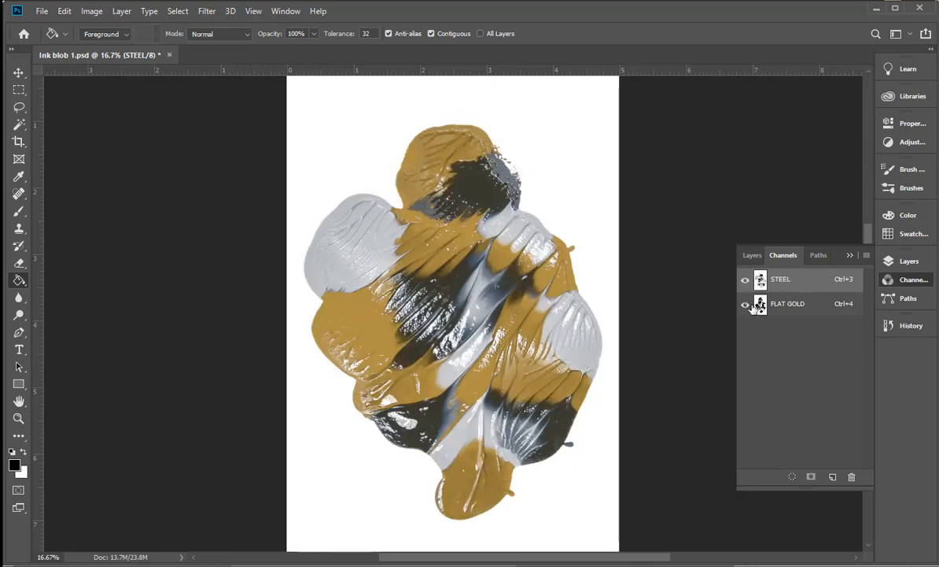
{"action": "left_click", "coordinate": [745, 305]}
{"action": "left_click", "coordinate": [745, 305]}
Step: Select the STEEL and FLAT GOLD channels together and compare their histograms in Curves
{"action": "left_click", "coordinate": [802, 307]}
{"action": "left_click", "coordinate": [790, 280], "text": "shift"}
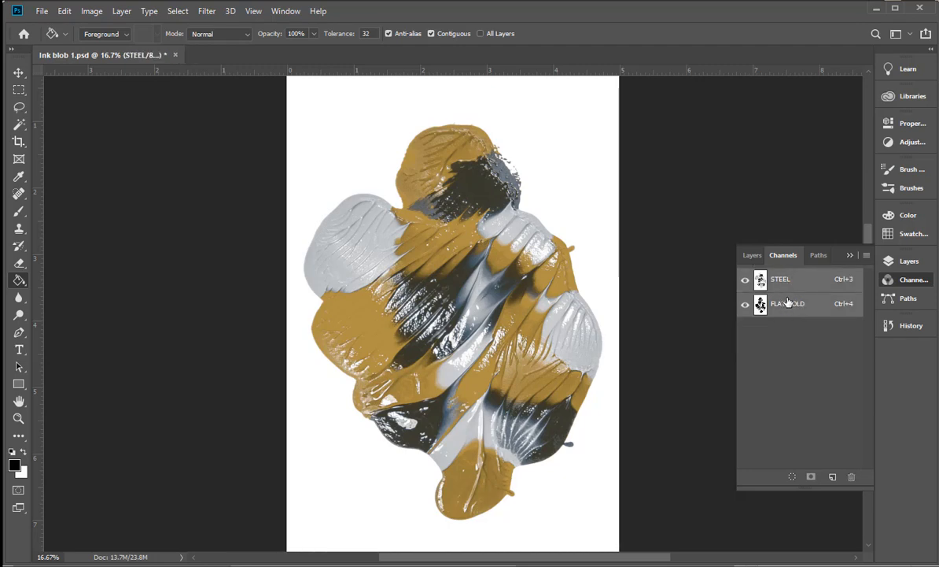
{"action": "left_click", "coordinate": [92, 11]}
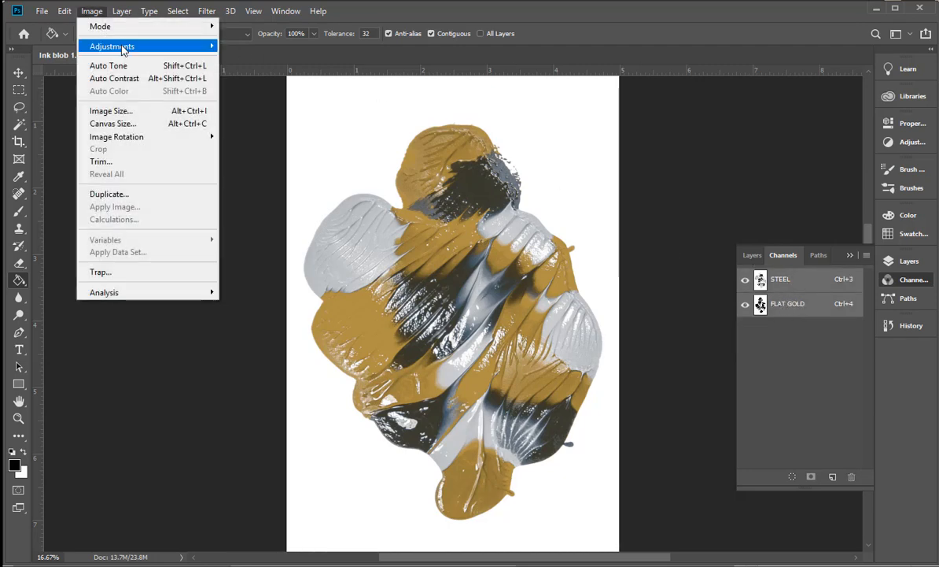
{"action": "mouse_move", "coordinate": [120, 46]}
{"action": "left_click", "coordinate": [259, 70]}
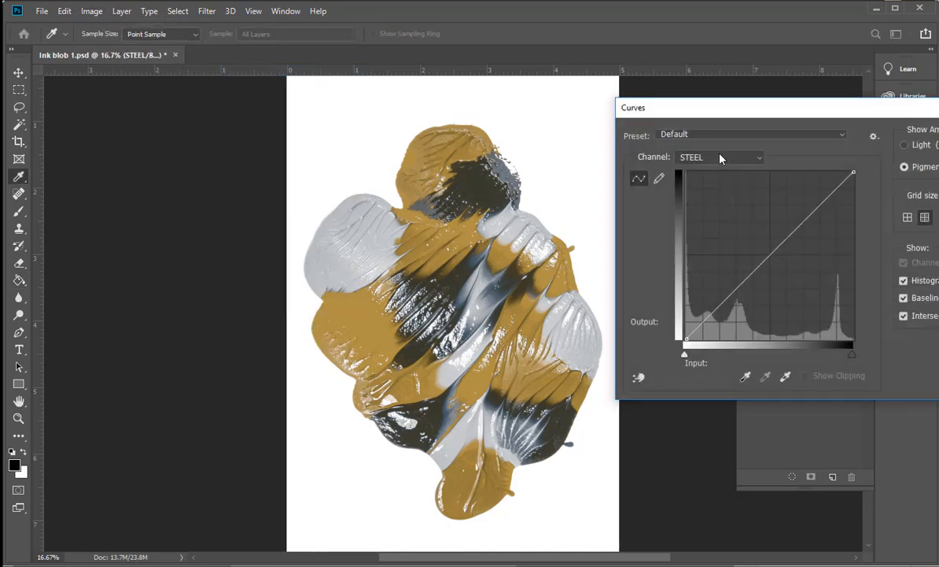
{"action": "left_click_drag", "start_coordinate": [712, 111], "coordinate": [642, 84]}
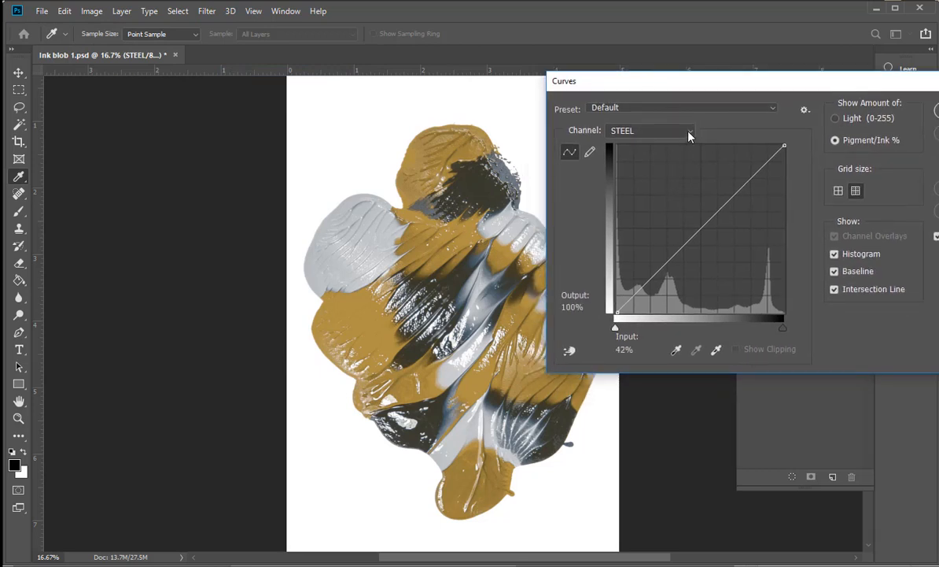
{"action": "left_click", "coordinate": [685, 130]}
{"action": "left_click", "coordinate": [663, 155]}
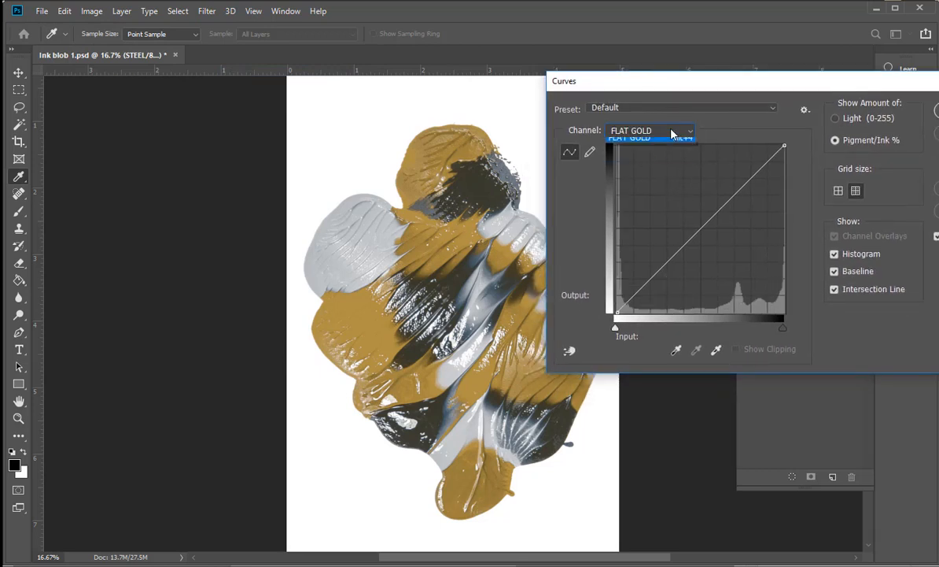
{"action": "left_click", "coordinate": [670, 130]}
{"action": "left_click", "coordinate": [659, 145]}
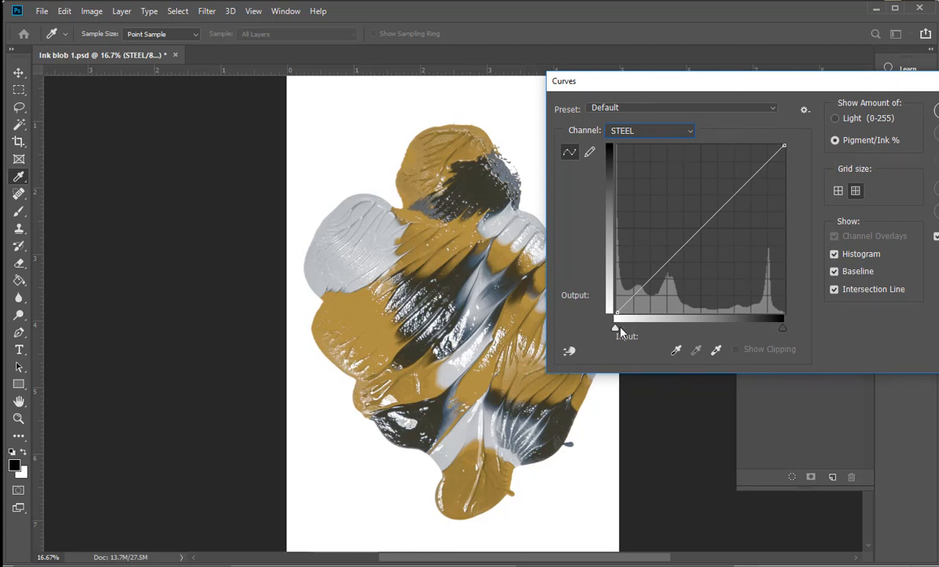
Step: Apply a STEEL curve that maps 2% input to 0% output and 95% input to 100% output
{"action": "left_click_drag", "start_coordinate": [615, 330], "coordinate": [619, 331]}
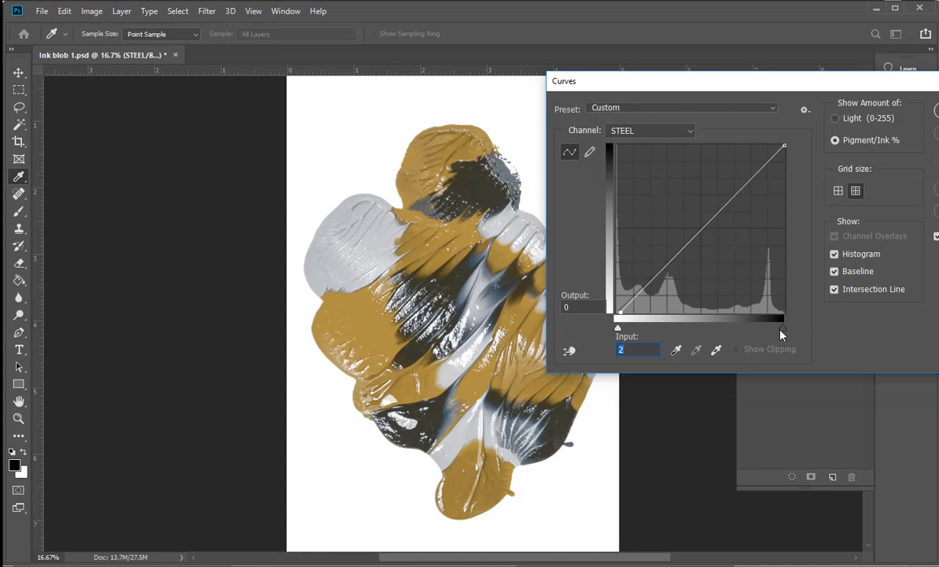
{"action": "left_click_drag", "start_coordinate": [782, 329], "coordinate": [775, 329]}
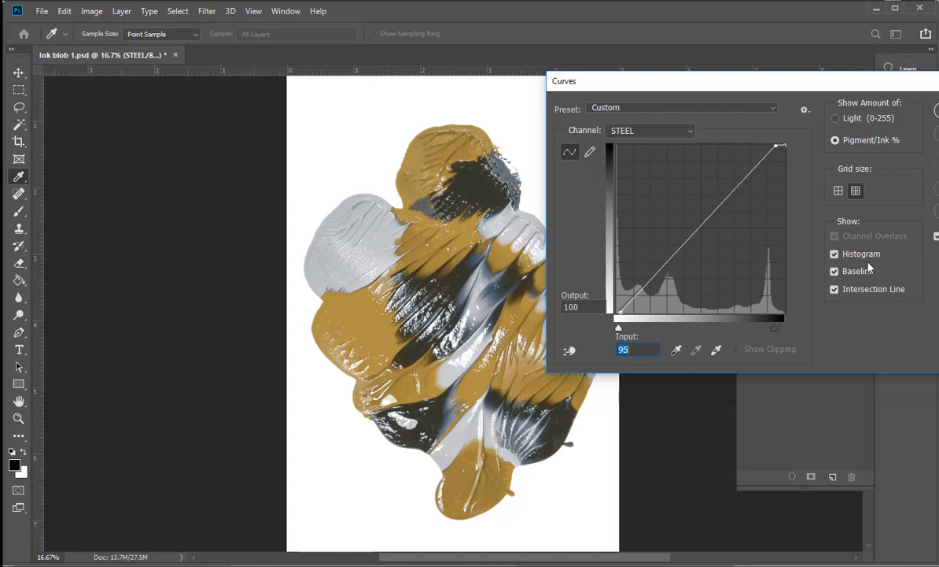
{"action": "key", "text": "Return"}
{"action": "key", "text": "g"}
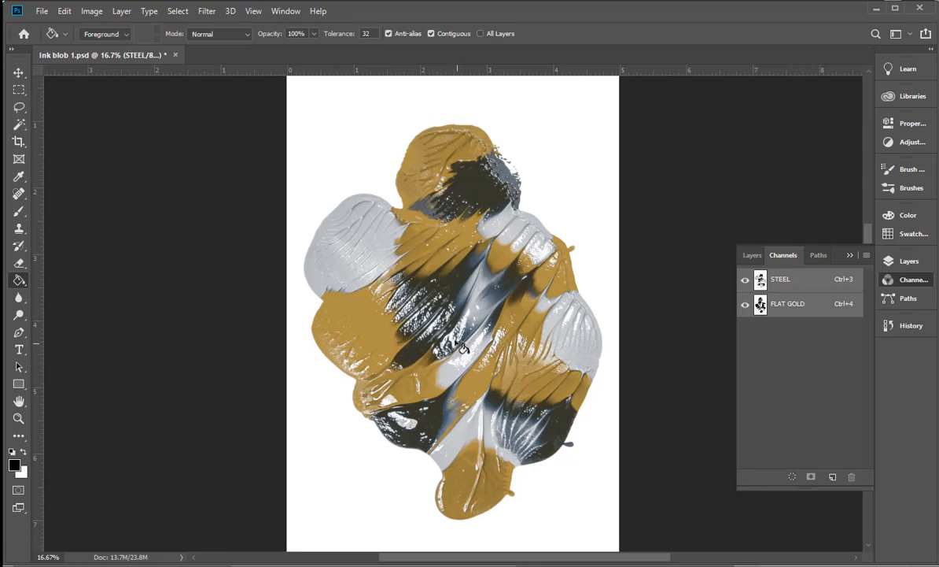
Step: Revert the image to its saved RGB version and convert it to the Multichannel profile RISOLVE 260tac Steel_FGold_Aqua with perceptual intent
{"action": "left_click", "coordinate": [40, 11]}
{"action": "left_click", "coordinate": [79, 173]}
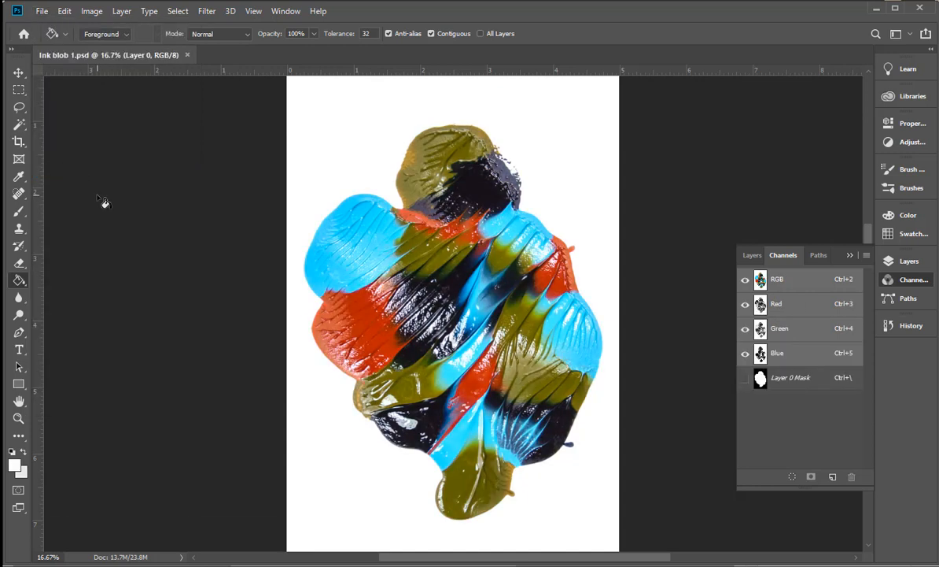
{"action": "left_click", "coordinate": [61, 13]}
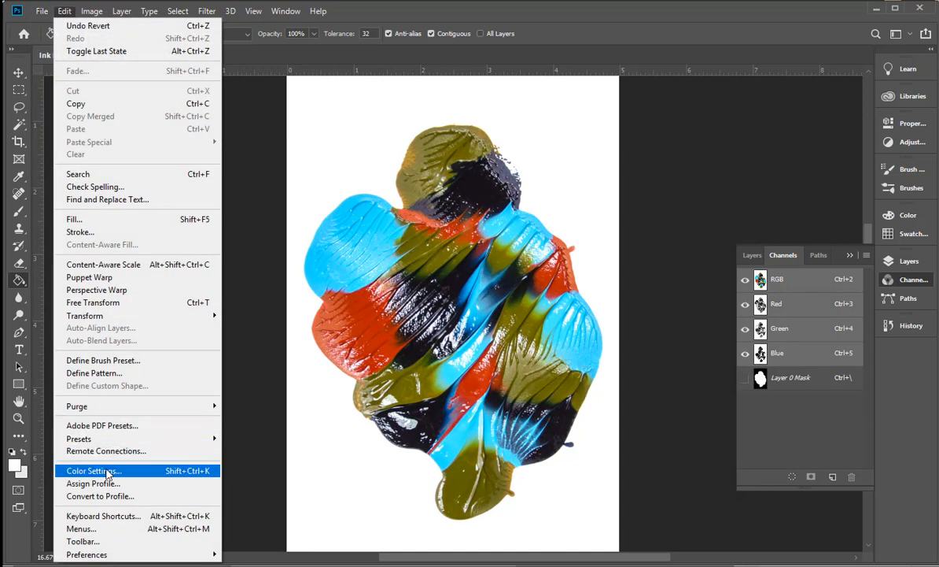
{"action": "left_click", "coordinate": [106, 495]}
{"action": "left_click", "coordinate": [713, 203]}
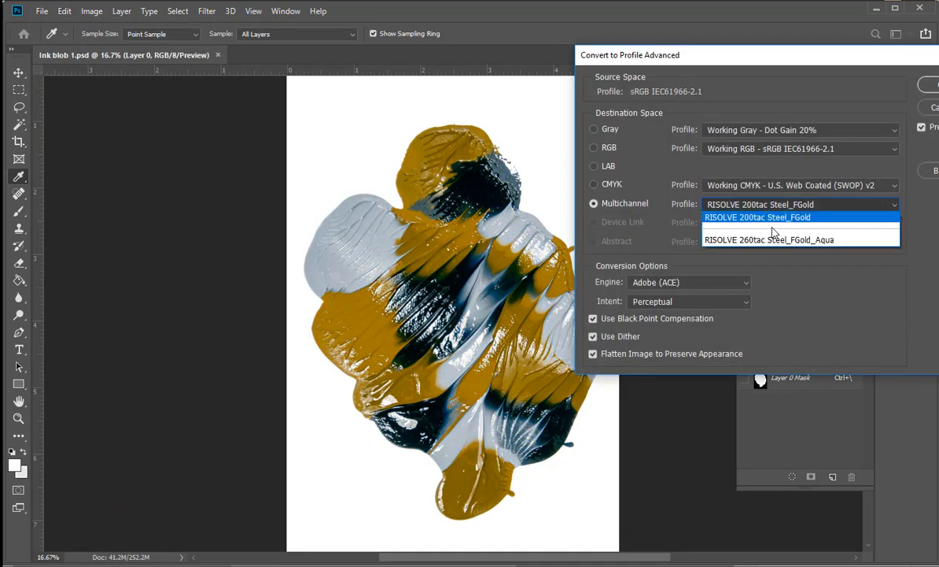
{"action": "left_click", "coordinate": [788, 240]}
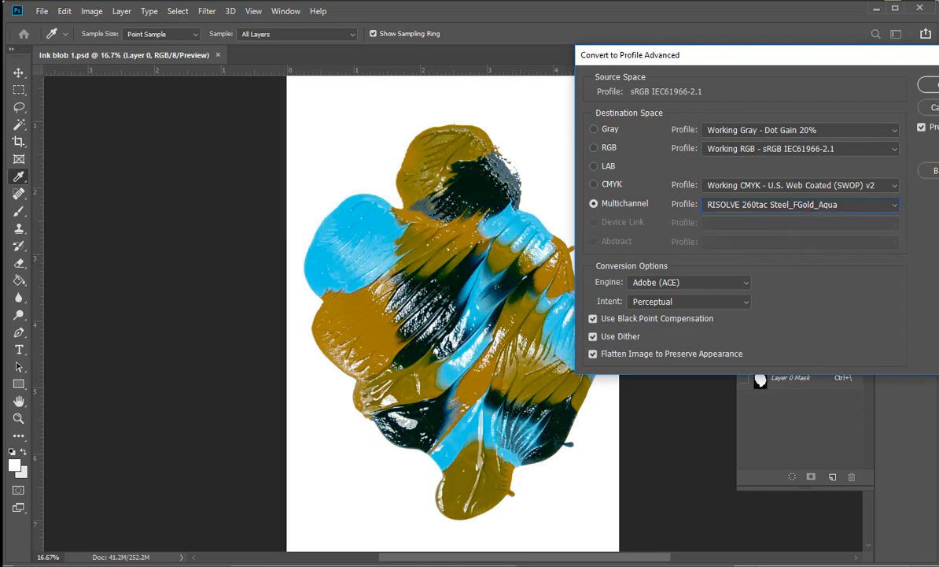
{"action": "key", "text": "Return"}
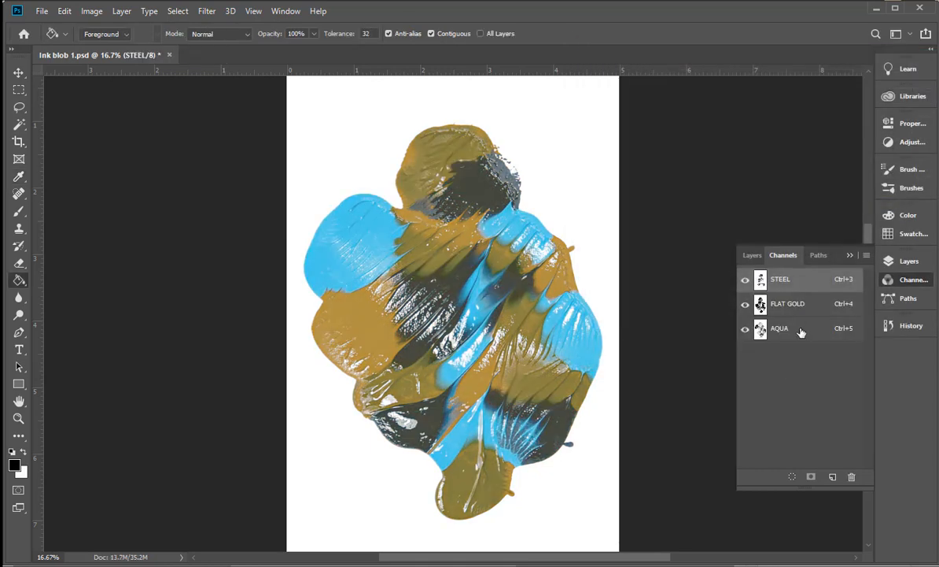
Step: With all three channels selected, set the STEEL curve to map 3% input to 0%, 42% to 45% and 87% to 100% output
{"action": "left_click", "coordinate": [802, 332], "text": "shift"}
{"action": "left_click", "coordinate": [802, 309], "text": "shift"}
{"action": "left_click", "coordinate": [91, 12]}
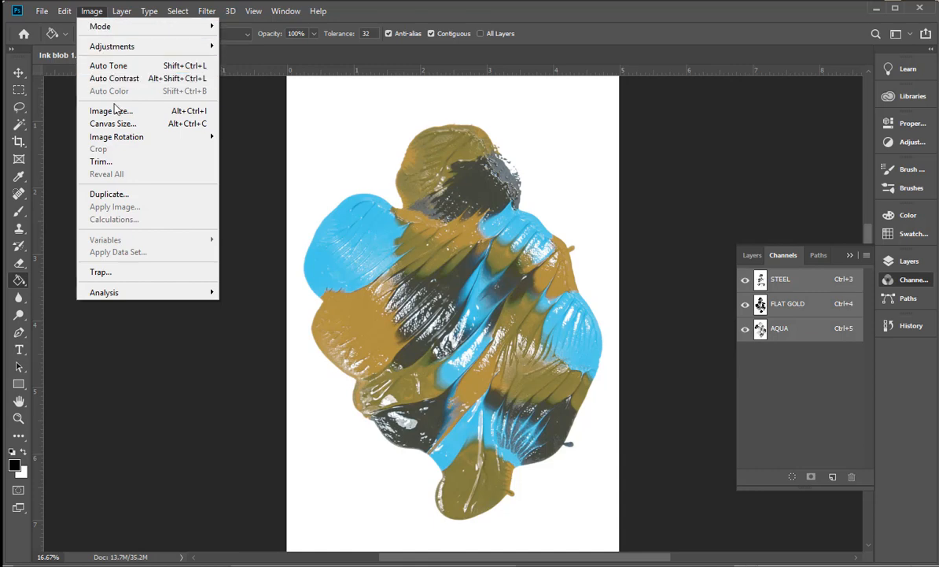
{"action": "mouse_move", "coordinate": [122, 49]}
{"action": "left_click", "coordinate": [240, 71]}
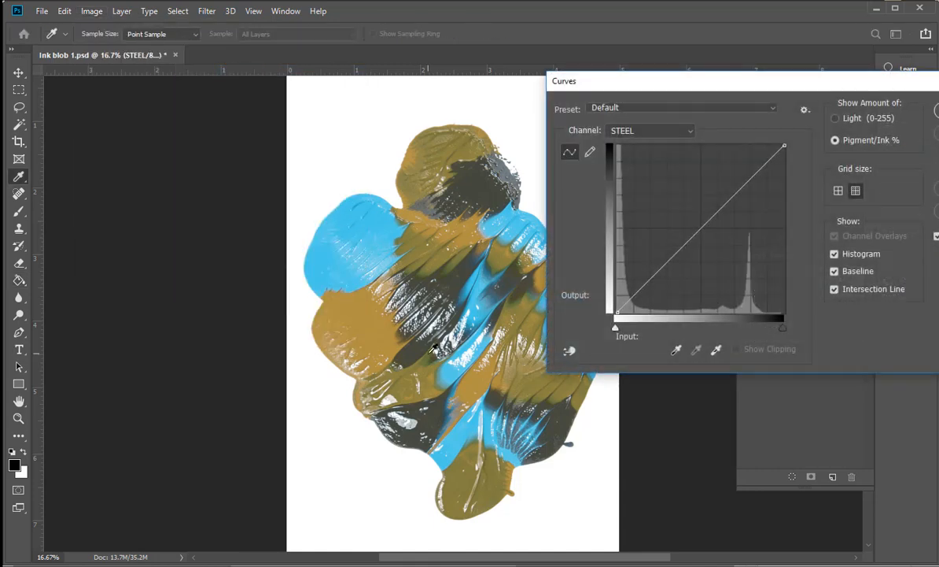
{"action": "left_click_drag", "start_coordinate": [641, 89], "coordinate": [716, 71]}
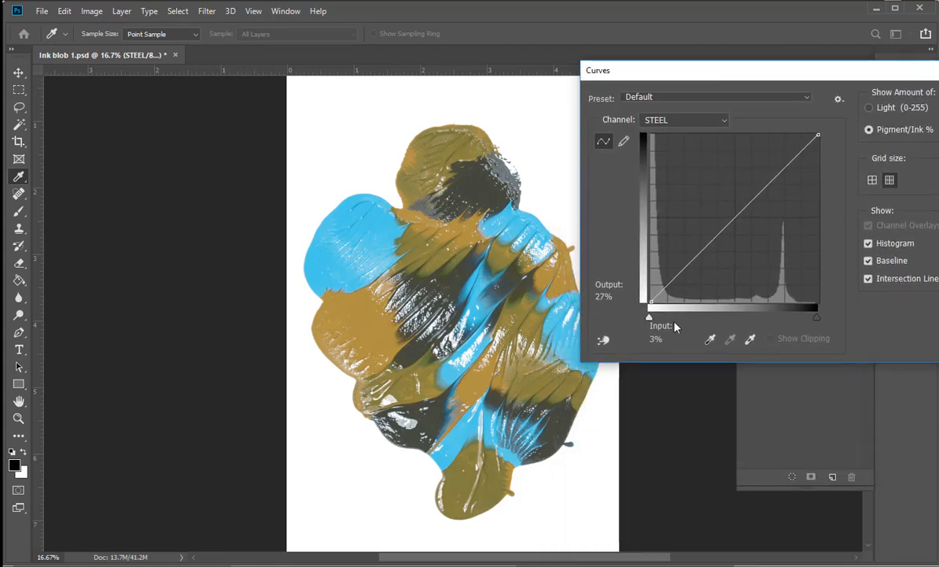
{"action": "mouse_move", "coordinate": [649, 317]}
{"action": "left_mouse_down"}
{"action": "mouse_move", "coordinate": [665, 318]}
{"action": "mouse_move", "coordinate": [654, 318]}
{"action": "left_mouse_up"}
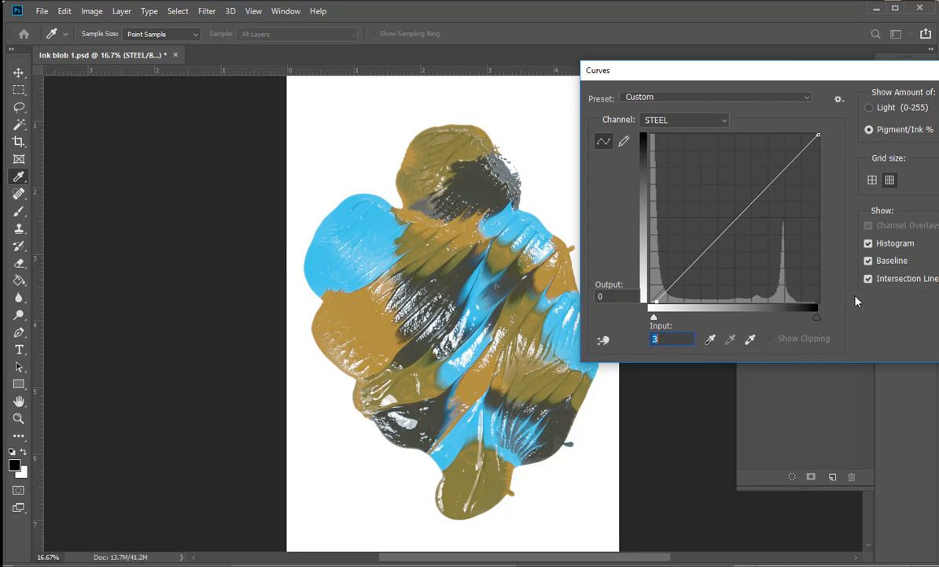
{"action": "left_click_drag", "start_coordinate": [816, 317], "coordinate": [795, 314]}
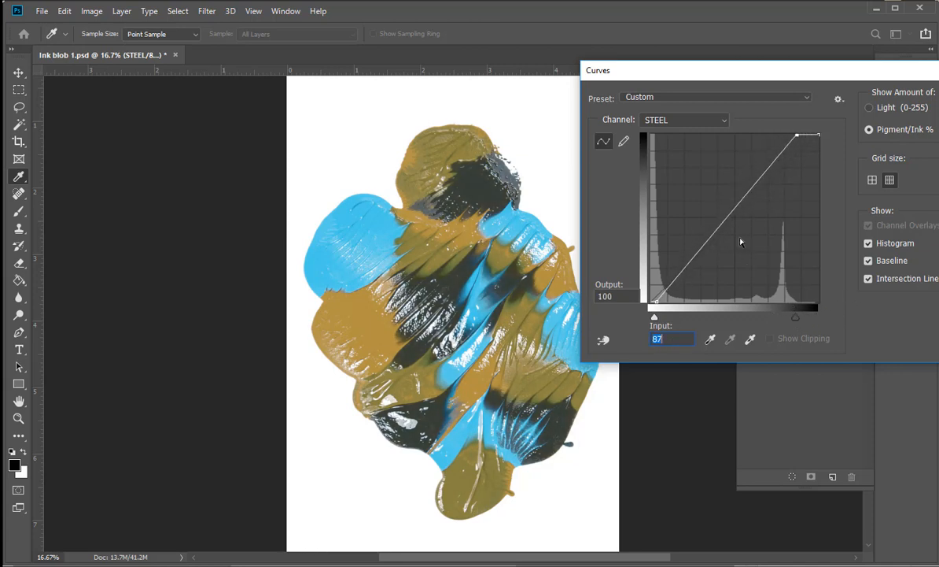
{"action": "left_click_drag", "start_coordinate": [724, 222], "coordinate": [720, 227]}
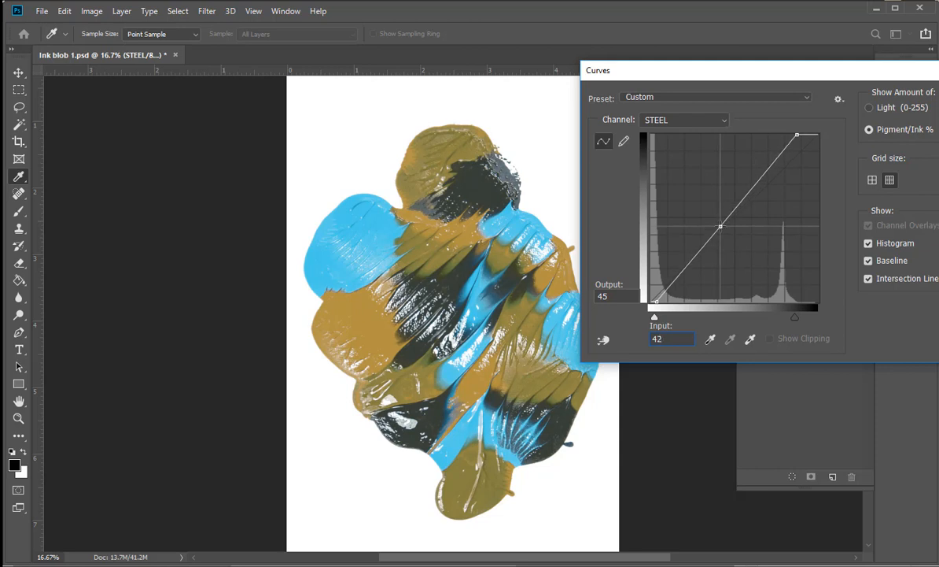
Step: Examine the FLAT GOLD curve and the range of its histogram, and switch back to the STEEL curve
{"action": "left_click", "coordinate": [693, 120]}
{"action": "left_click", "coordinate": [684, 134]}
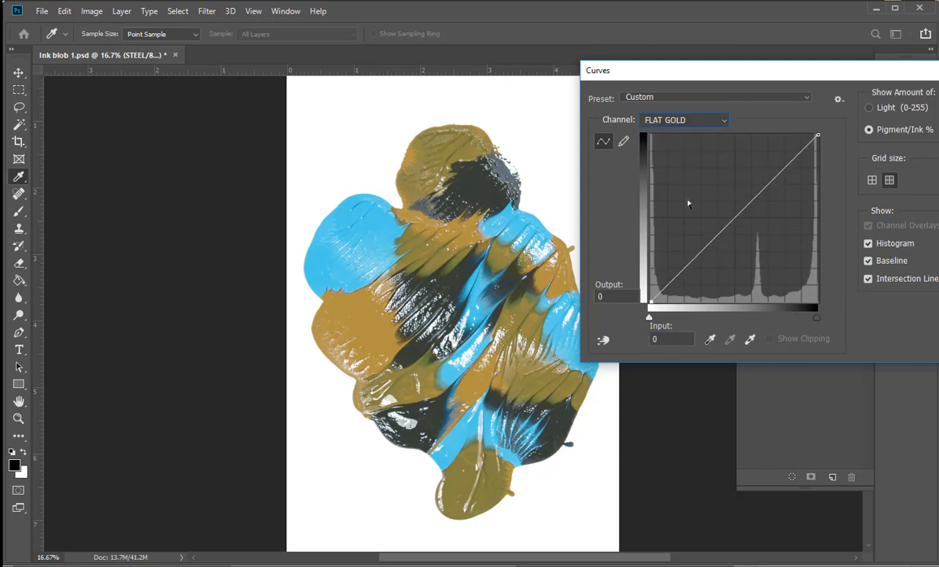
{"action": "left_click_drag", "start_coordinate": [649, 317], "coordinate": [612, 323]}
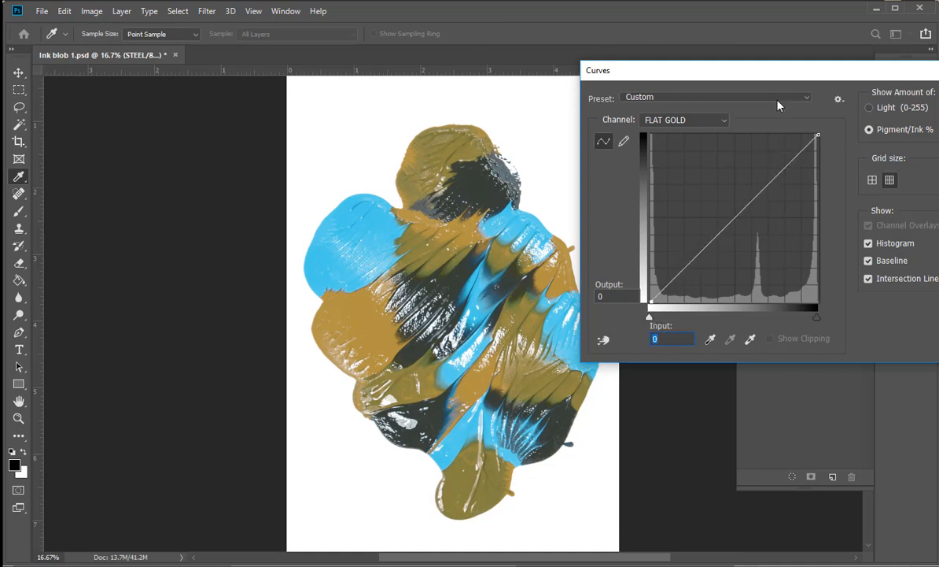
{"action": "left_click", "coordinate": [708, 120]}
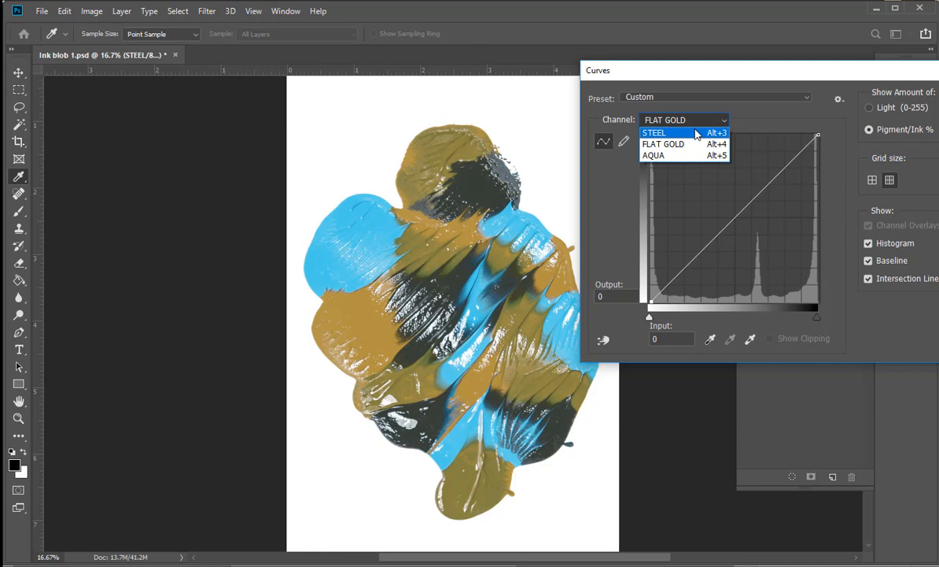
{"action": "left_click", "coordinate": [697, 120]}
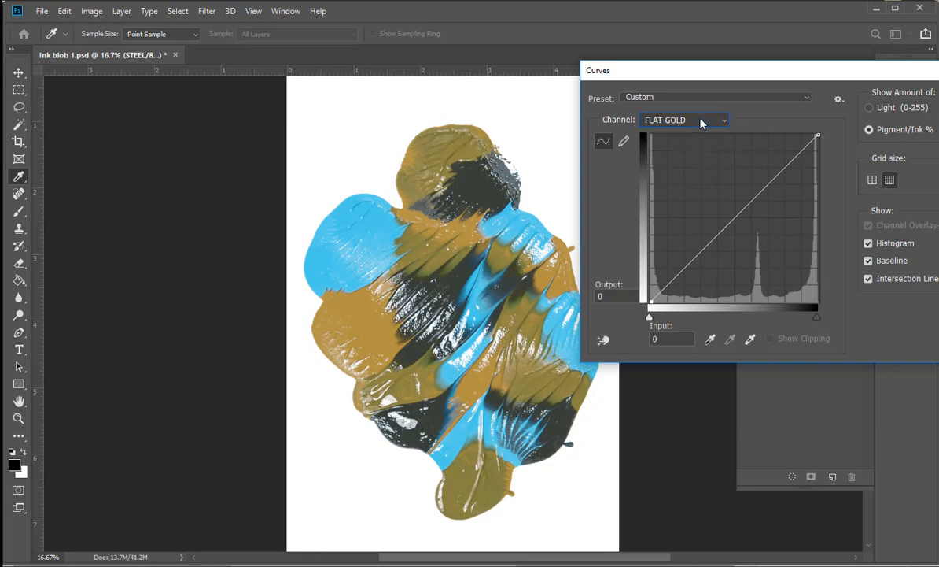
{"action": "left_click", "coordinate": [703, 120]}
{"action": "left_click", "coordinate": [658, 133]}
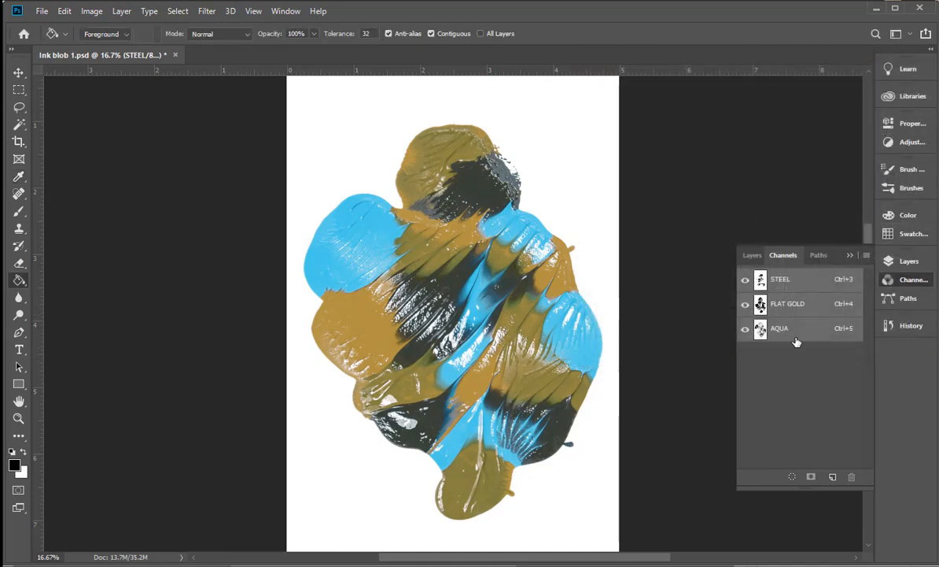
Step: Hide and show the FLAT GOLD, STEEL and AQUA channels in turn to examine the curve-adjusted separation
{"action": "left_click", "coordinate": [744, 305]}
{"action": "left_click", "coordinate": [744, 305]}
{"action": "left_click", "coordinate": [744, 280]}
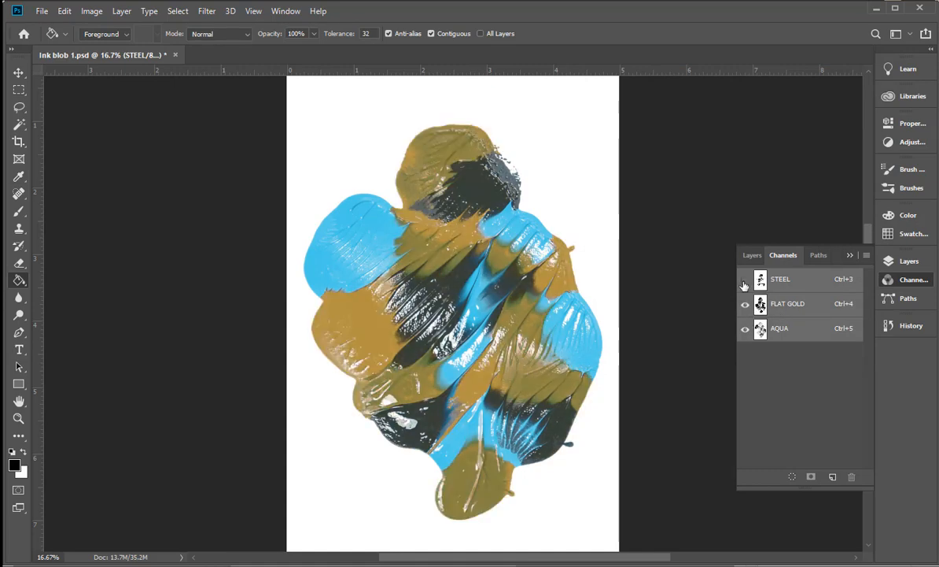
{"action": "left_click", "coordinate": [744, 280]}
{"action": "left_click", "coordinate": [744, 329]}
{"action": "left_click", "coordinate": [745, 329]}
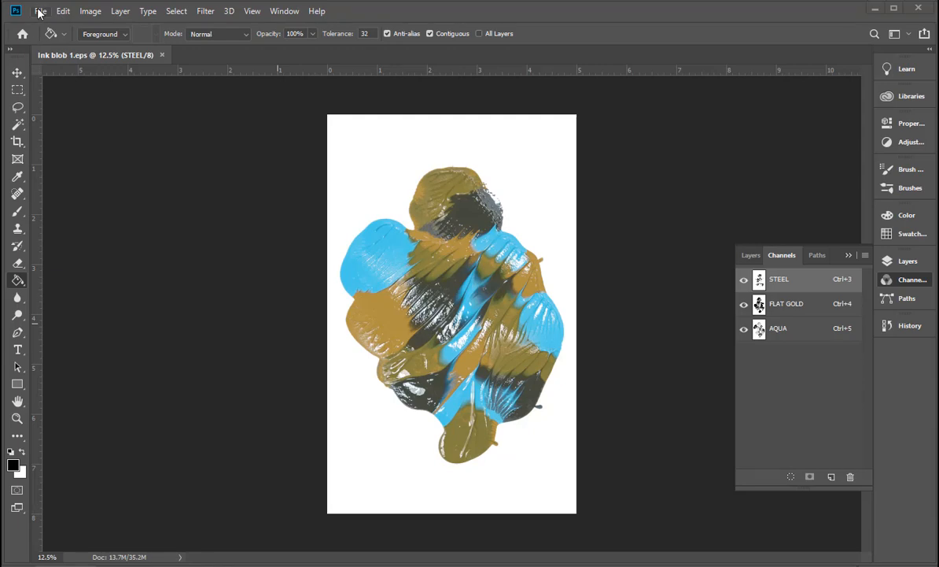
Step: Save the image over Ink blob 1 as Photoshop DCS 2.0 EPS with spot colors, an 8-bit TIFF preview and Single File DCS, No Composite
{"action": "left_click", "coordinate": [40, 11]}
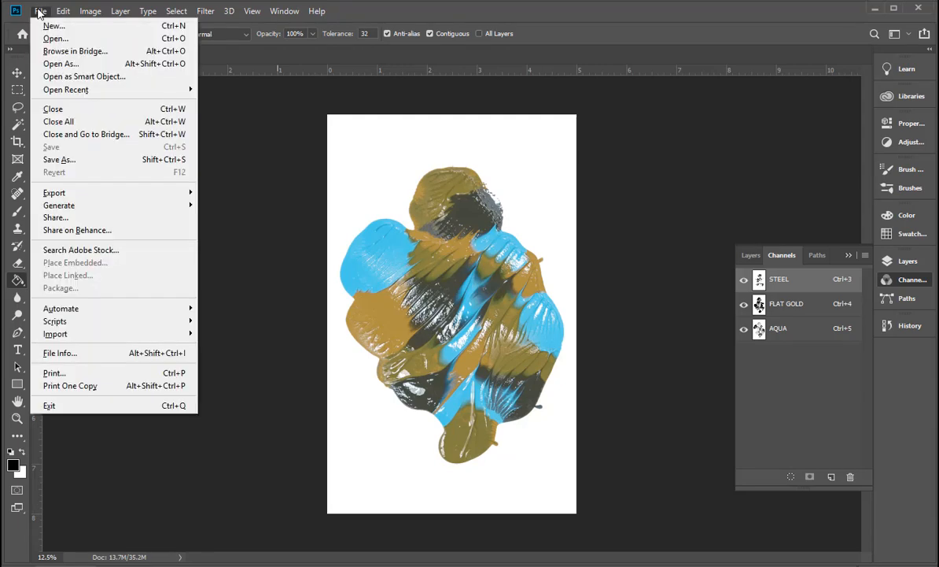
{"action": "left_click", "coordinate": [70, 155]}
{"action": "left_click", "coordinate": [210, 103]}
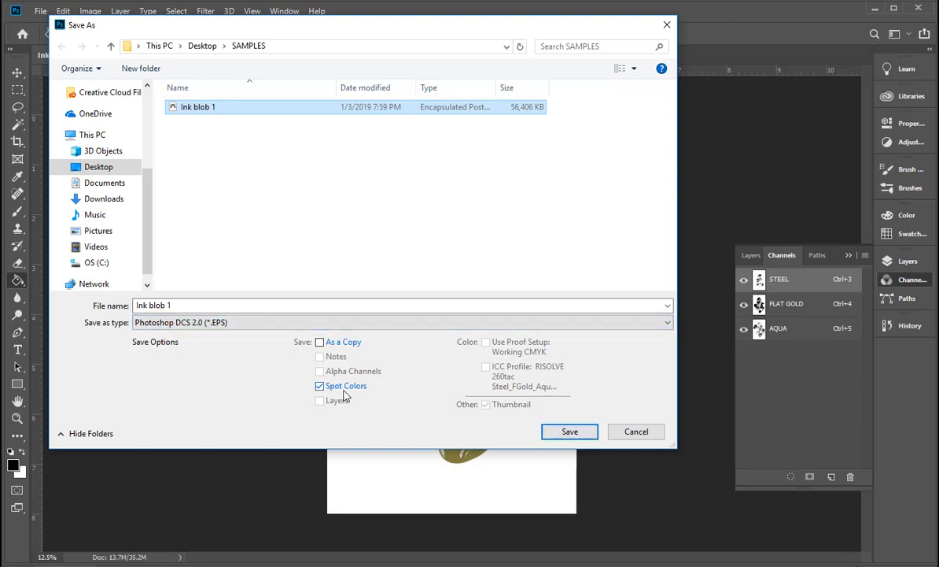
{"action": "left_click", "coordinate": [564, 437]}
{"action": "left_click", "coordinate": [523, 281]}
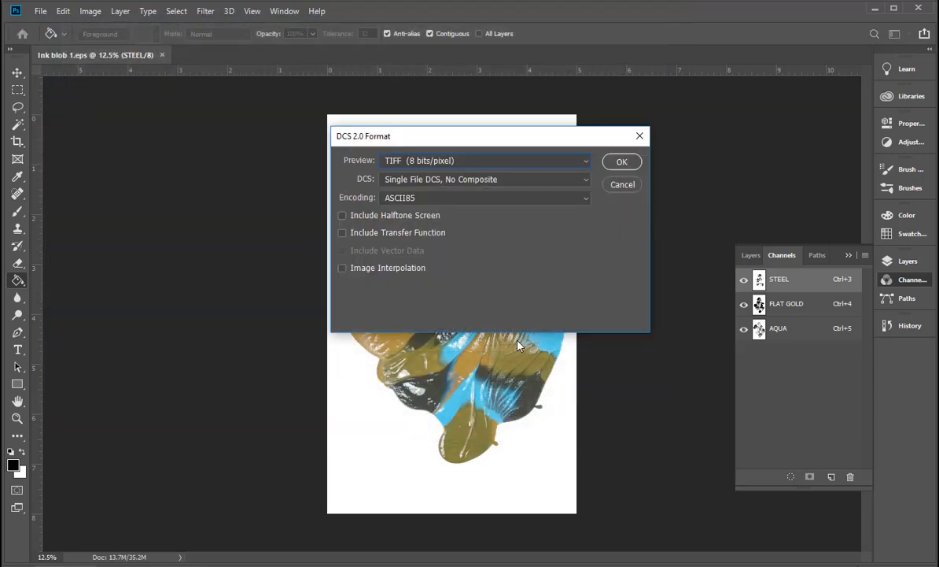
{"action": "left_click", "coordinate": [618, 162]}
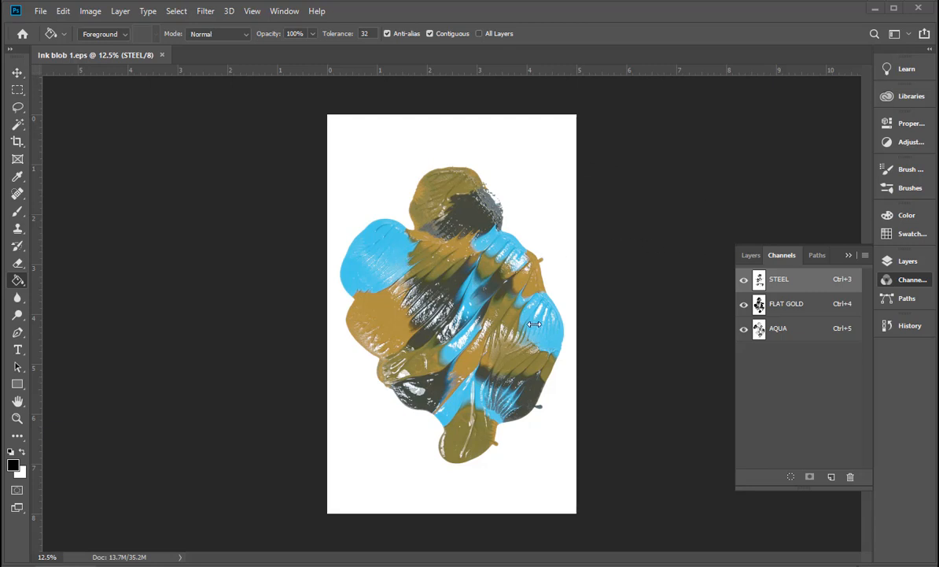
Step: Split the channels into separate grayscale documents and look through the STEEL, FLAT GOLD and AQUA files
{"action": "left_click", "coordinate": [866, 255]}
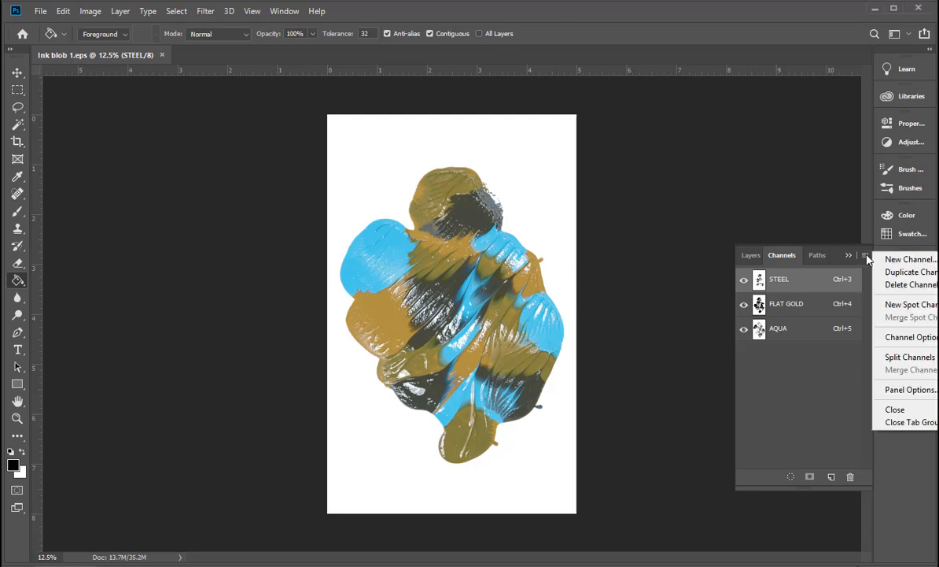
{"action": "left_click", "coordinate": [900, 358]}
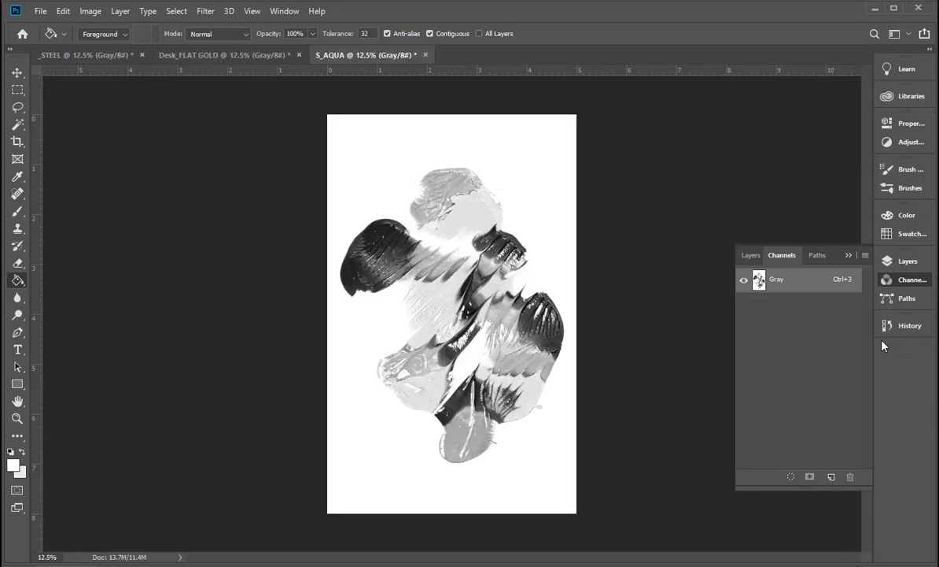
{"action": "left_click", "coordinate": [94, 53]}
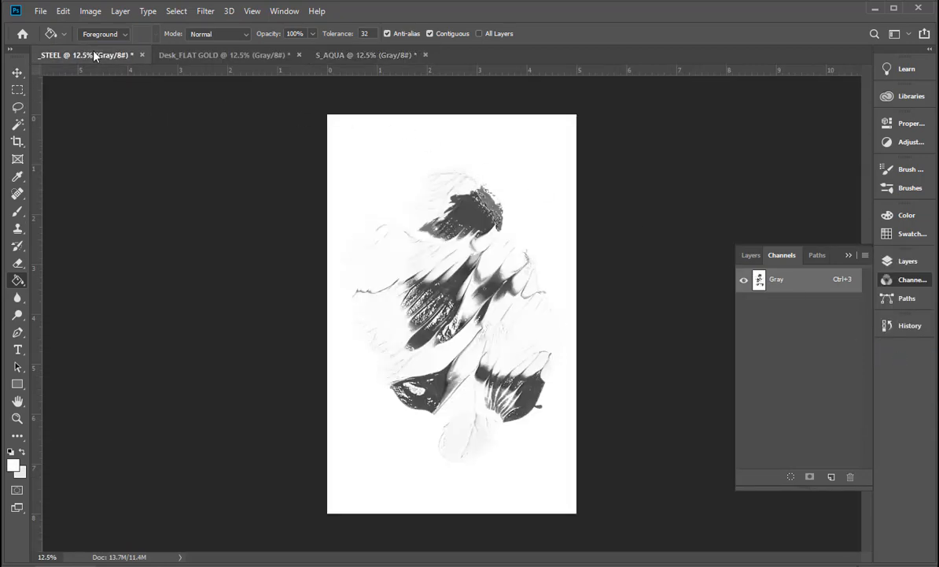
{"action": "left_click", "coordinate": [184, 62]}
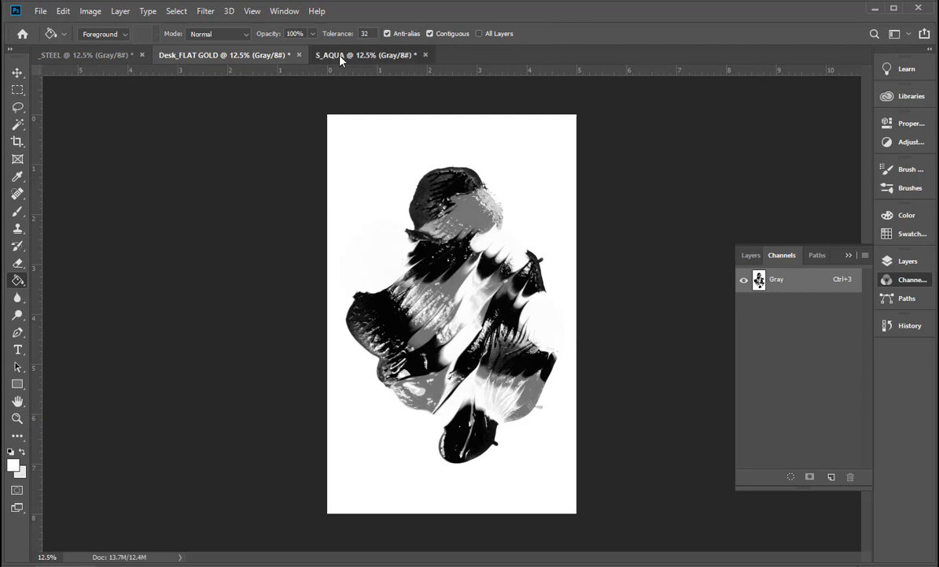
{"action": "left_click", "coordinate": [316, 53]}
{"action": "left_click", "coordinate": [236, 54]}
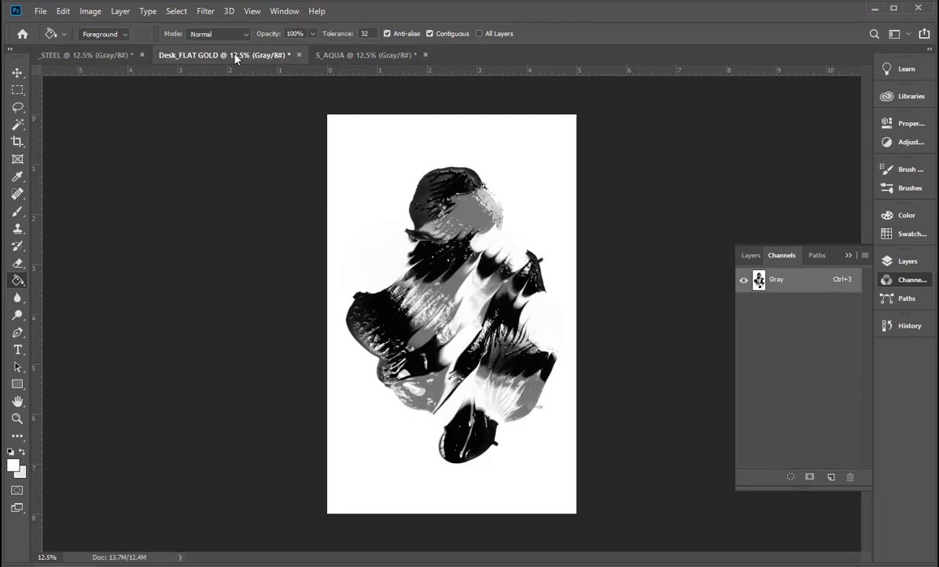
{"action": "left_click", "coordinate": [99, 54]}
{"action": "left_click", "coordinate": [206, 55]}
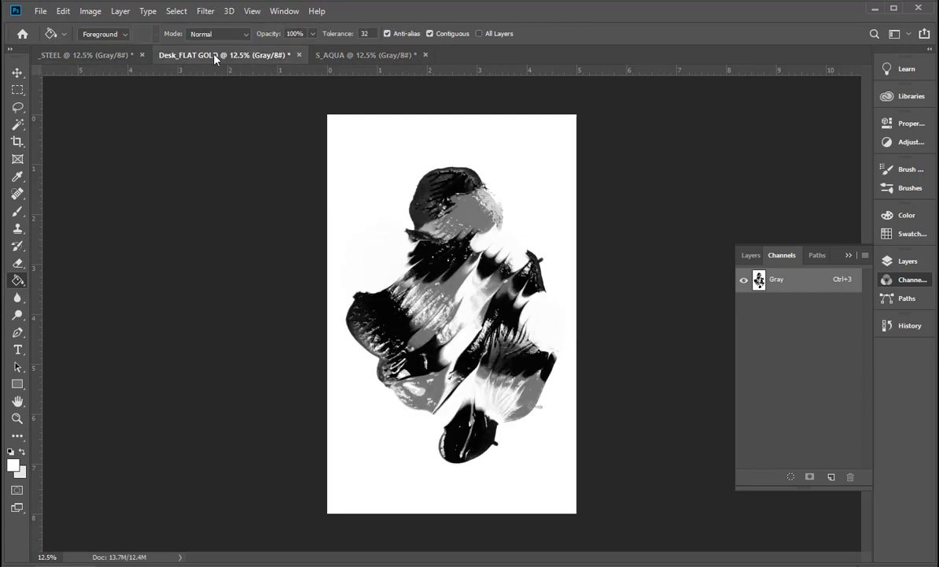
{"action": "left_click", "coordinate": [343, 55]}
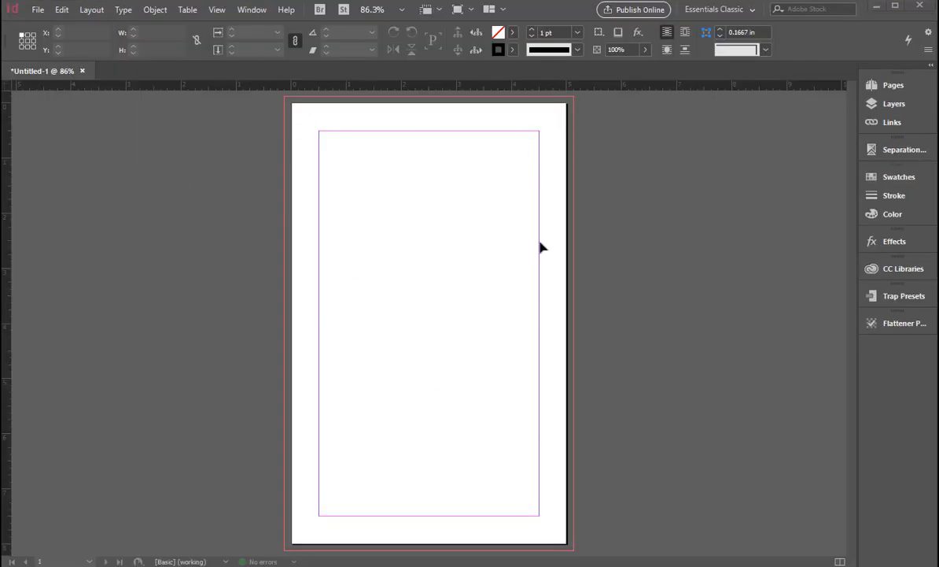
Step: In InDesign, place the Ink blob 1 EPS from the SAMPLES folder at full size from the page's upper-left corner
{"action": "left_click", "coordinate": [44, 12]}
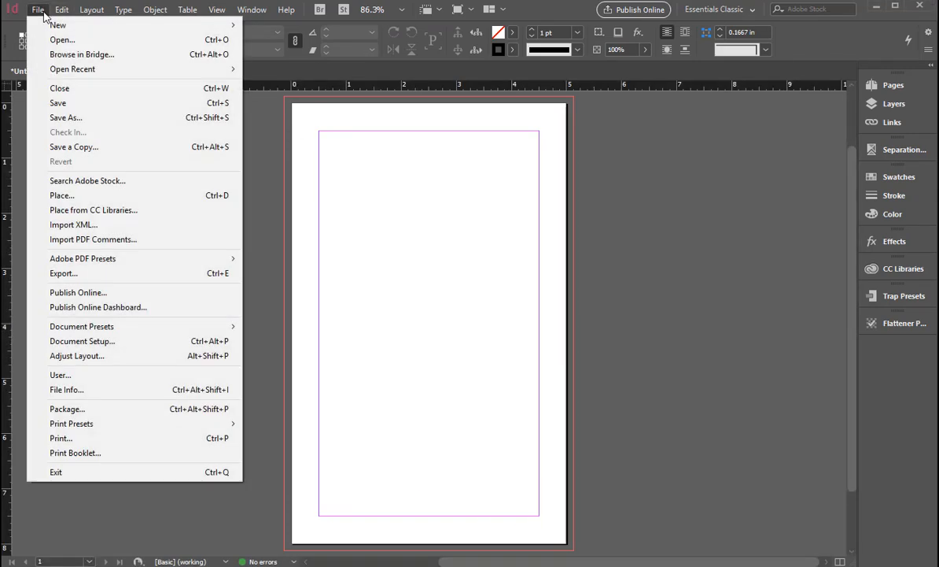
{"action": "left_click", "coordinate": [57, 196]}
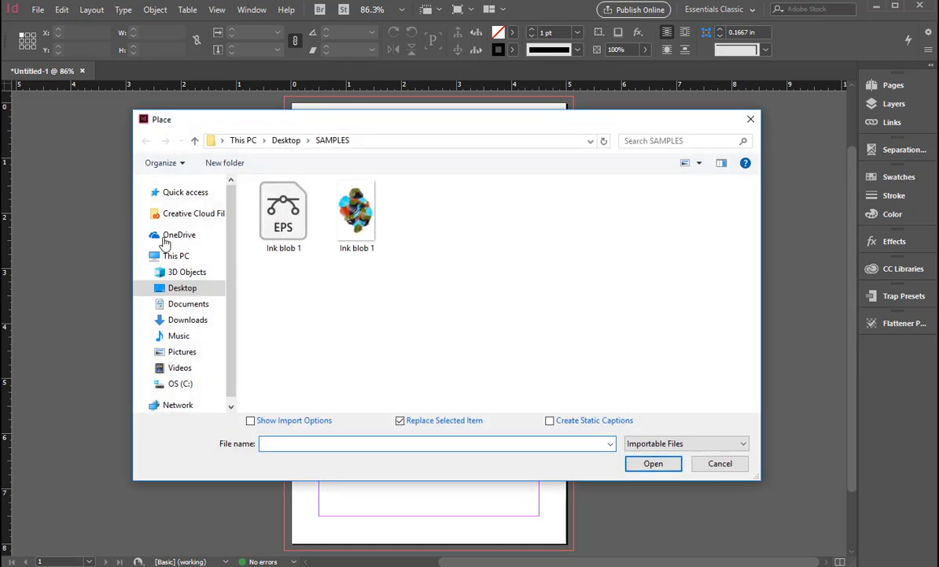
{"action": "left_click", "coordinate": [288, 223]}
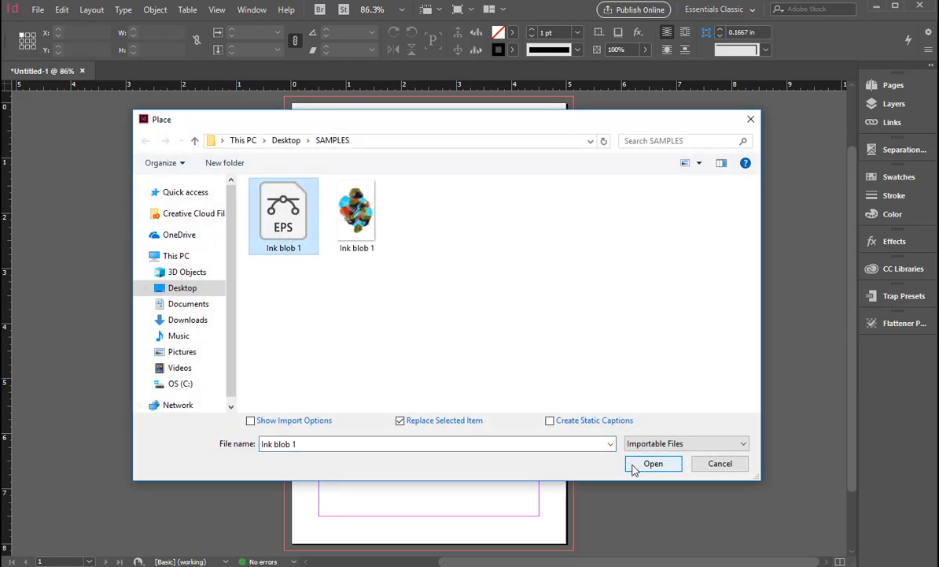
{"action": "left_click", "coordinate": [643, 464]}
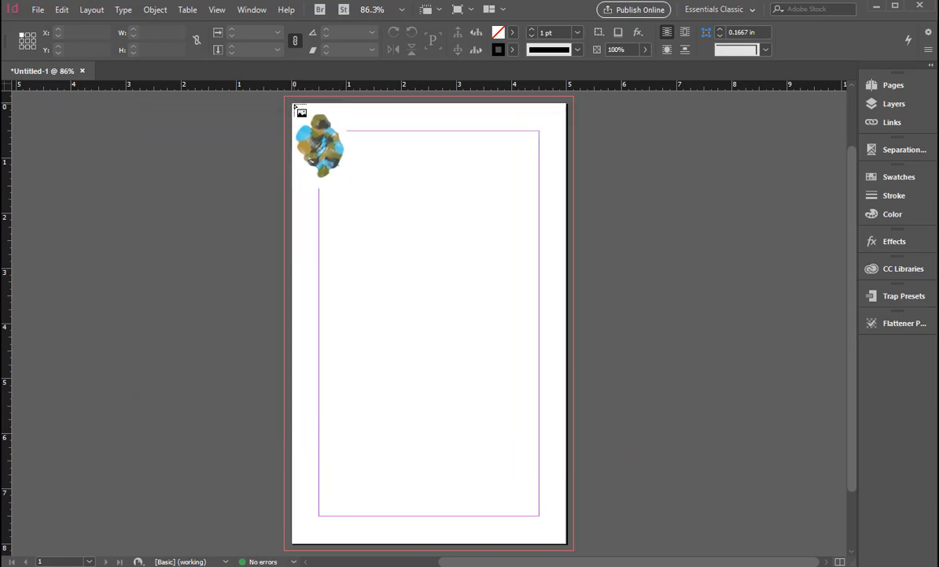
{"action": "left_click_drag", "start_coordinate": [295, 108], "coordinate": [296, 110]}
{"action": "left_click", "coordinate": [698, 332]}
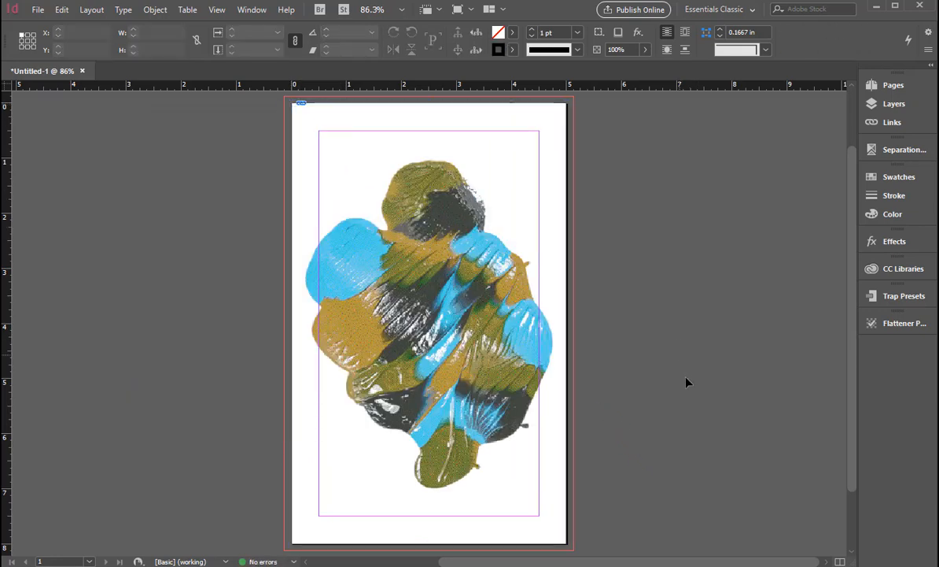
Step: Set the Separations Preview to the Separations view for the placed artwork
{"action": "left_click", "coordinate": [888, 149]}
{"action": "left_click", "coordinate": [769, 160]}
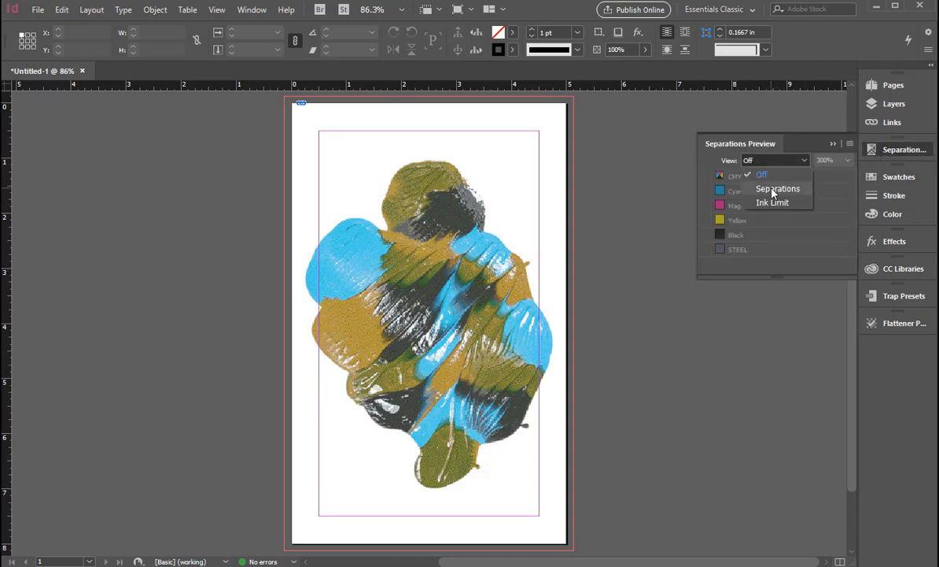
{"action": "left_click", "coordinate": [773, 188]}
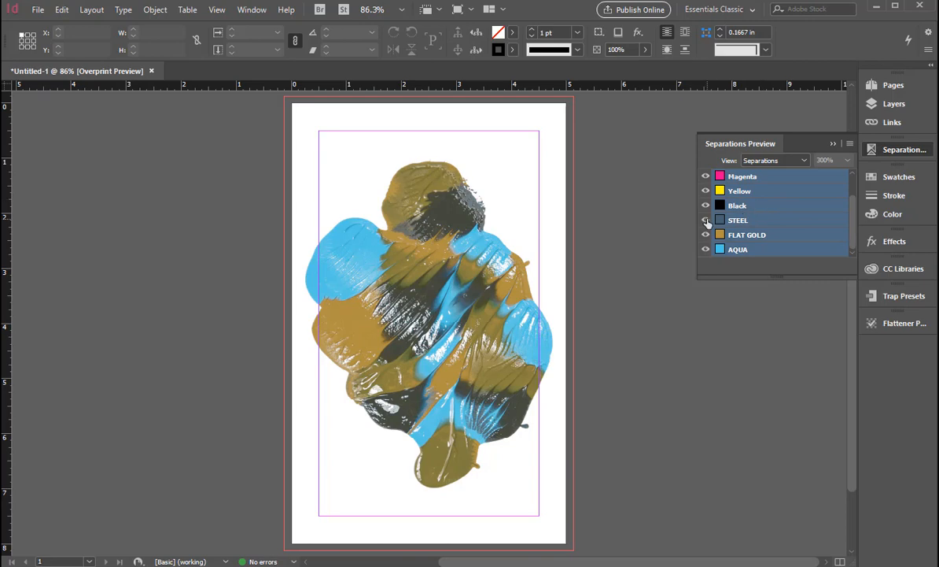
Step: Hide and show the STEEL, FLAT GOLD and AQUA inks in turn to examine each spot separation
{"action": "left_click", "coordinate": [706, 220]}
{"action": "left_click", "coordinate": [706, 220]}
{"action": "left_click", "coordinate": [706, 235]}
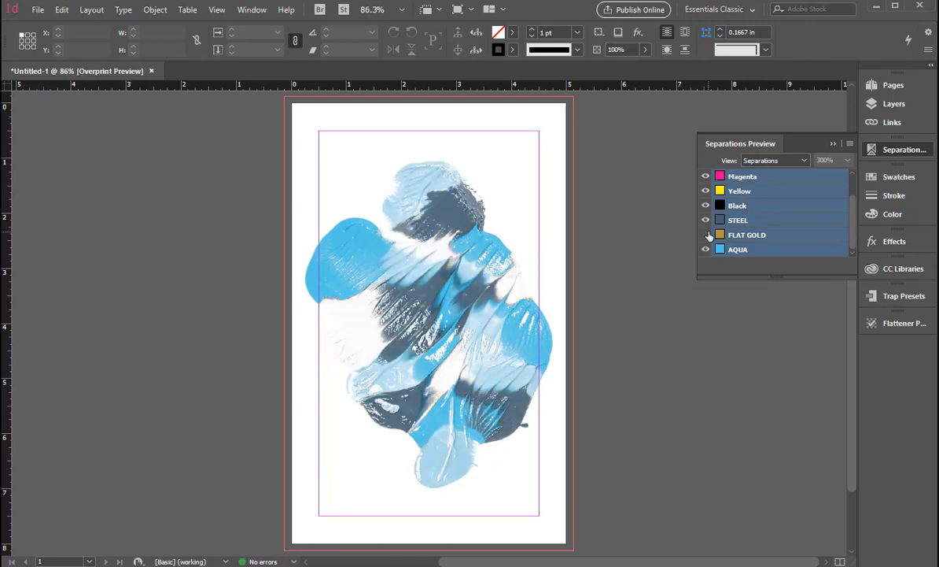
{"action": "left_click", "coordinate": [705, 234]}
{"action": "left_click", "coordinate": [706, 250]}
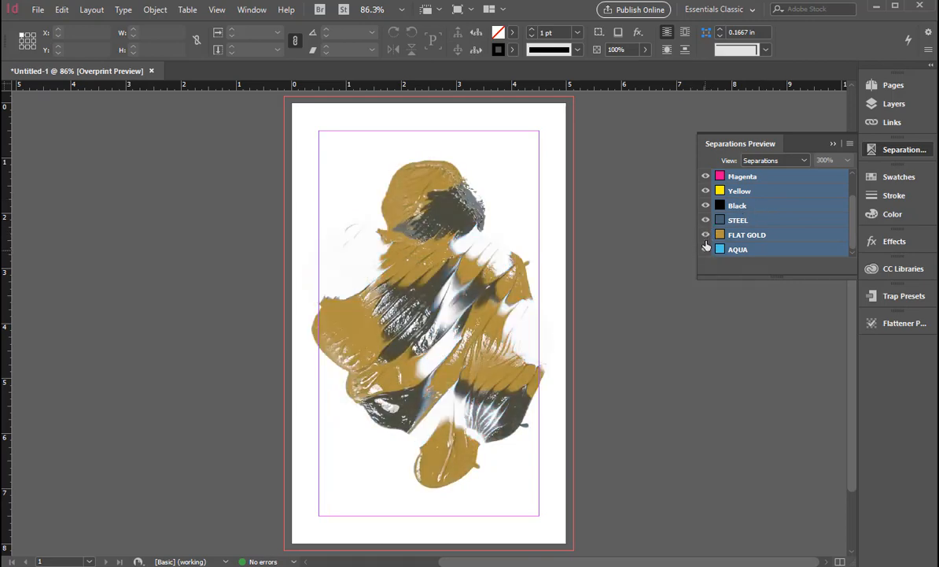
{"action": "left_click", "coordinate": [705, 249]}
{"action": "left_click", "coordinate": [706, 234]}
{"action": "left_click", "coordinate": [706, 235]}
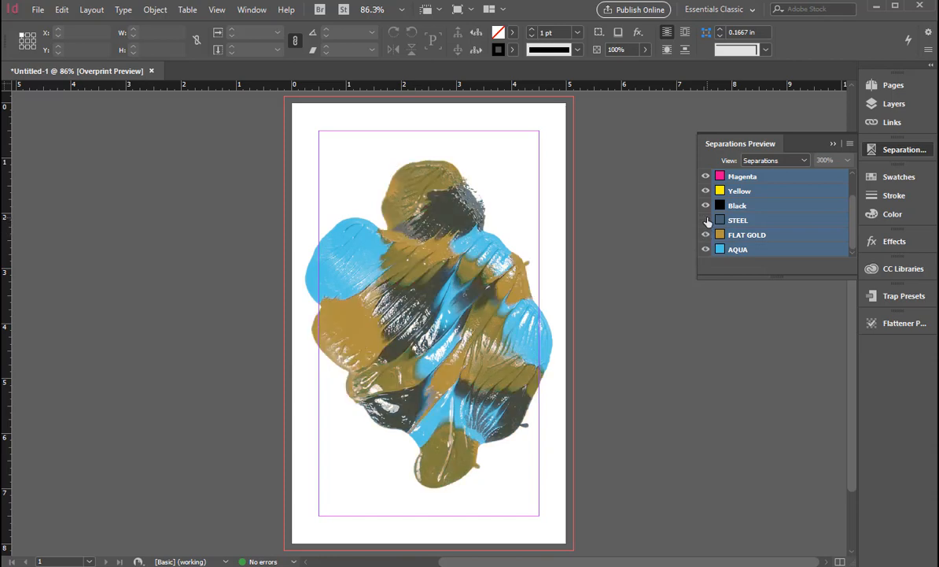
{"action": "left_click", "coordinate": [706, 205]}
{"action": "left_click", "coordinate": [706, 205]}
Step: Open the document's print settings and review the paper size, page position, and marks and bleed options
{"action": "key", "text": "ctrl+p"}
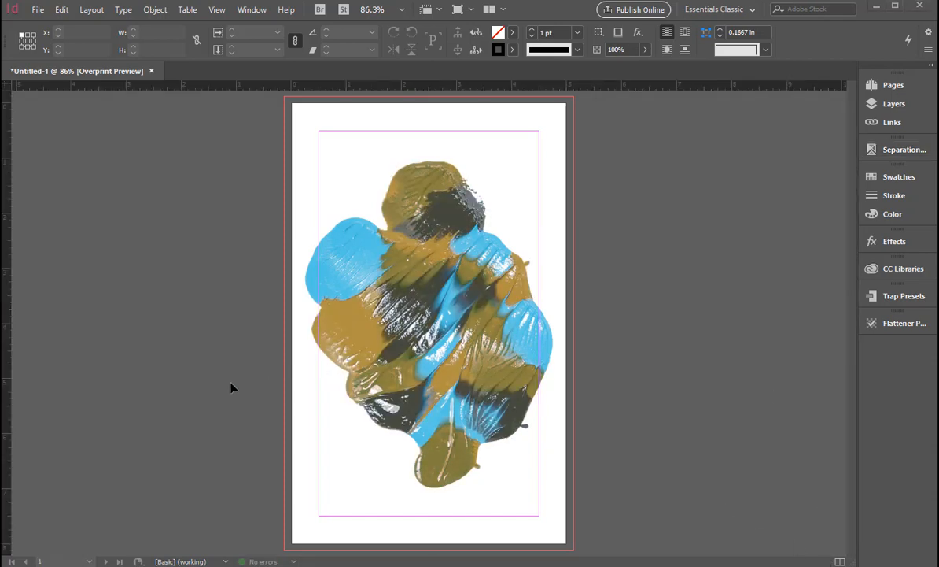
{"action": "left_click", "coordinate": [35, 11]}
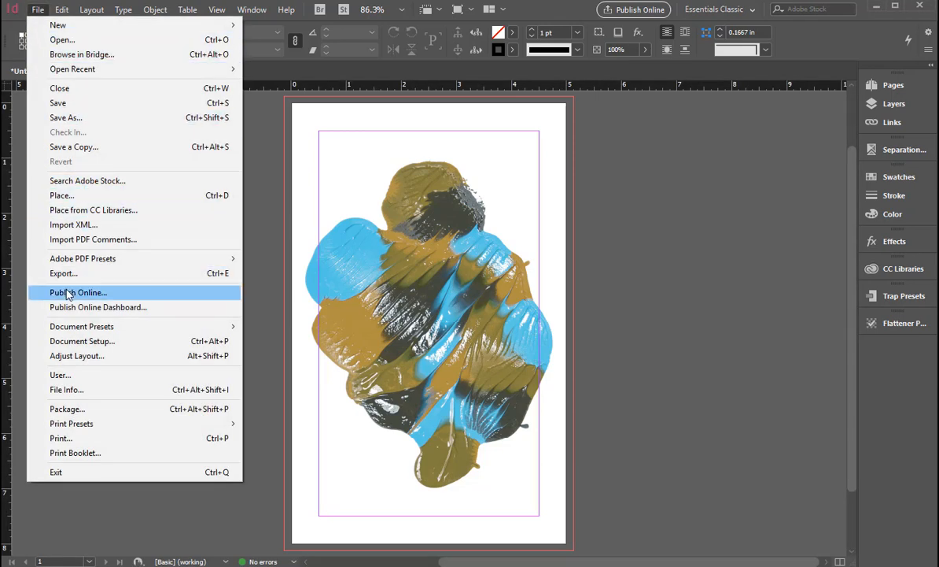
{"action": "left_click", "coordinate": [88, 438]}
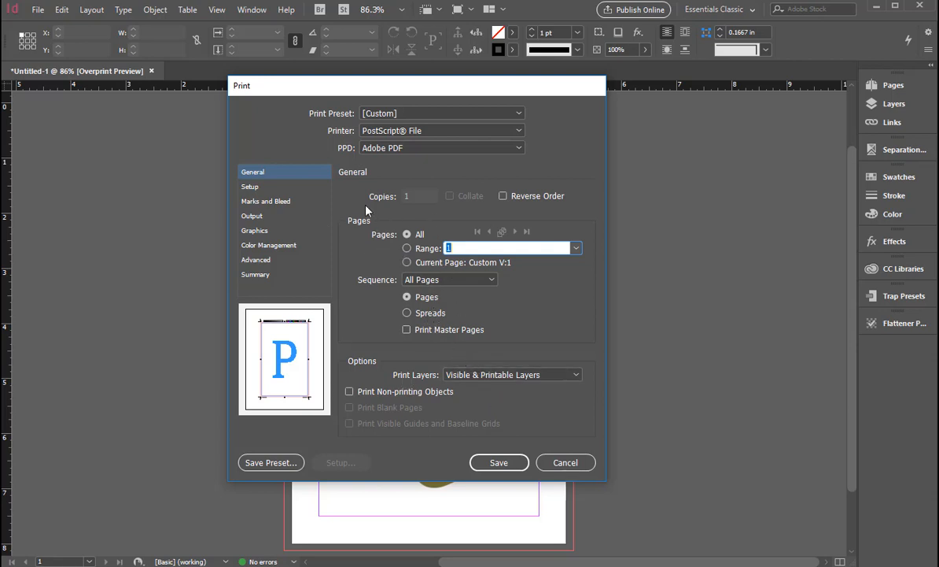
{"action": "left_click", "coordinate": [259, 187]}
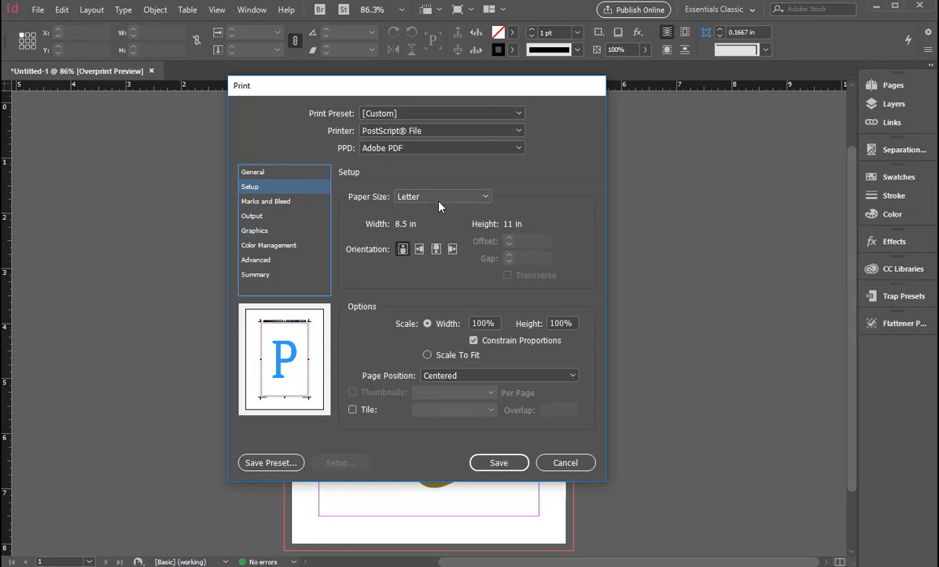
{"action": "left_click", "coordinate": [481, 372]}
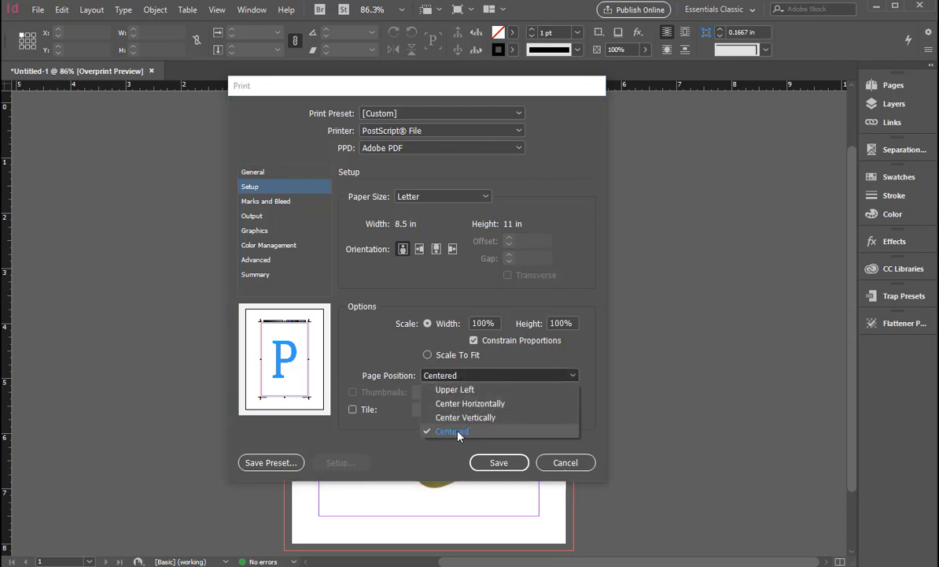
{"action": "left_click", "coordinate": [432, 297]}
{"action": "left_click", "coordinate": [260, 201]}
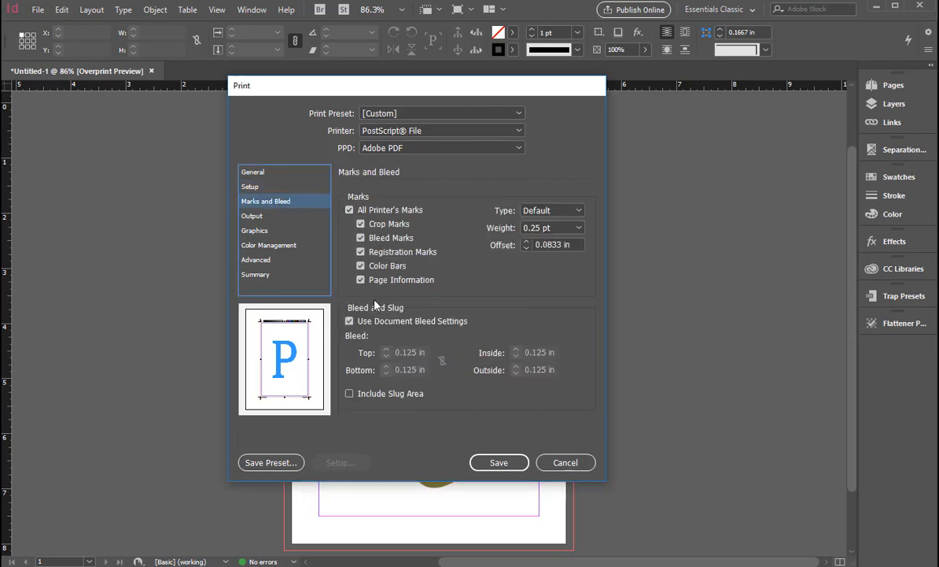
Step: Set the print output color to Separations
{"action": "left_click", "coordinate": [246, 216]}
{"action": "left_click", "coordinate": [421, 197]}
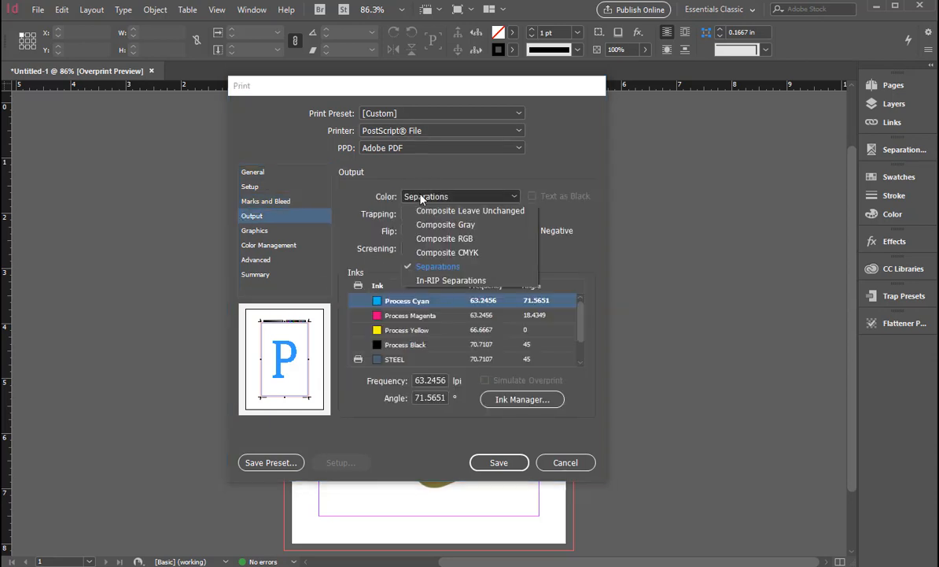
{"action": "left_click", "coordinate": [434, 266]}
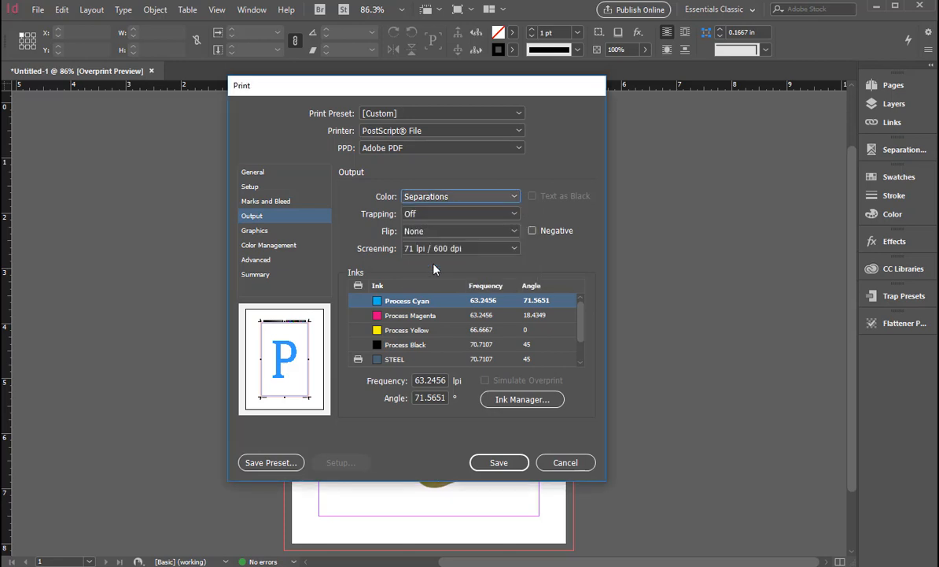
Step: Turn the process inks on for output and switch them off again
{"action": "left_click", "coordinate": [355, 304]}
{"action": "left_click", "coordinate": [357, 317]}
{"action": "left_click", "coordinate": [358, 332]}
{"action": "left_click", "coordinate": [358, 346]}
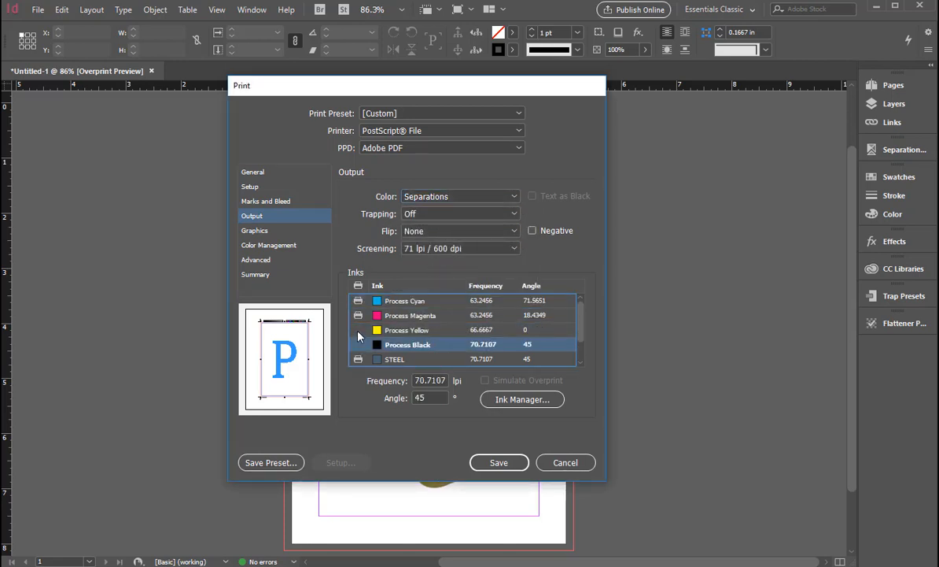
{"action": "left_click", "coordinate": [358, 315]}
{"action": "left_click", "coordinate": [358, 301]}
{"action": "left_click", "coordinate": [358, 344]}
Step: Check which inks are enabled for output and save the separations as the PostScript file "test print" in the SAMPLES folder
{"action": "left_click_drag", "start_coordinate": [583, 328], "coordinate": [581, 334]}
{"action": "scroll", "coordinate": [581, 335], "scroll_direction": "down", "scroll_amount": 1}
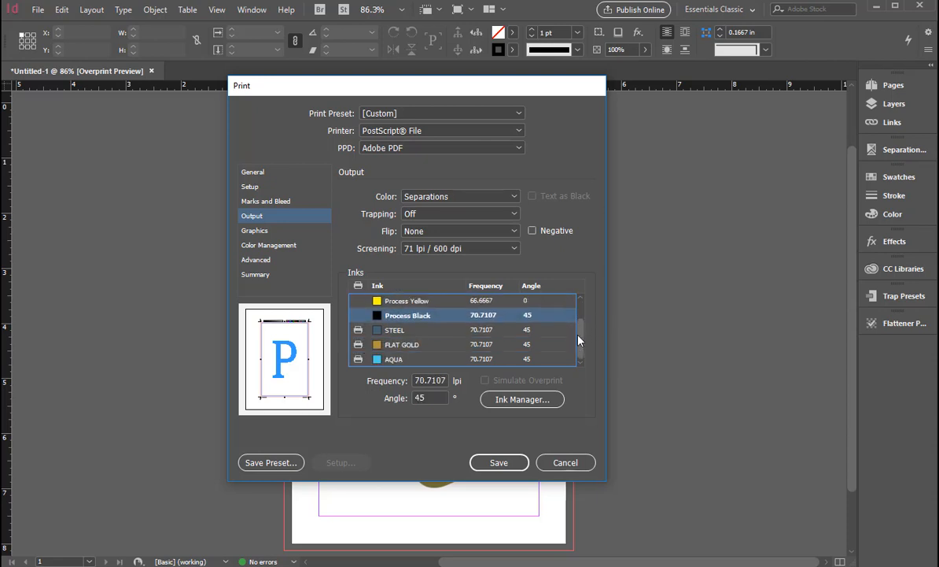
{"action": "scroll", "coordinate": [550, 302], "scroll_direction": "up", "scroll_amount": 2}
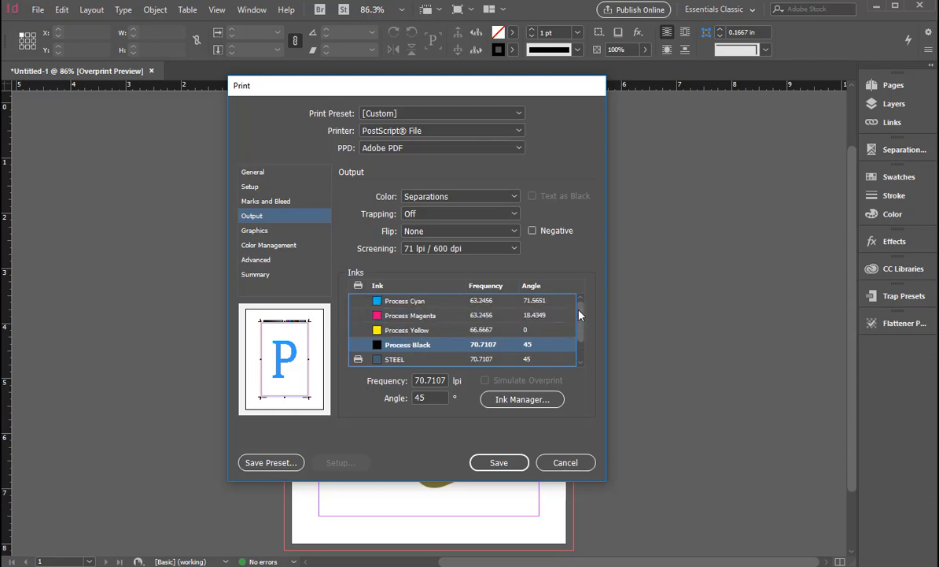
{"action": "scroll", "coordinate": [579, 315], "scroll_direction": "down", "scroll_amount": 2}
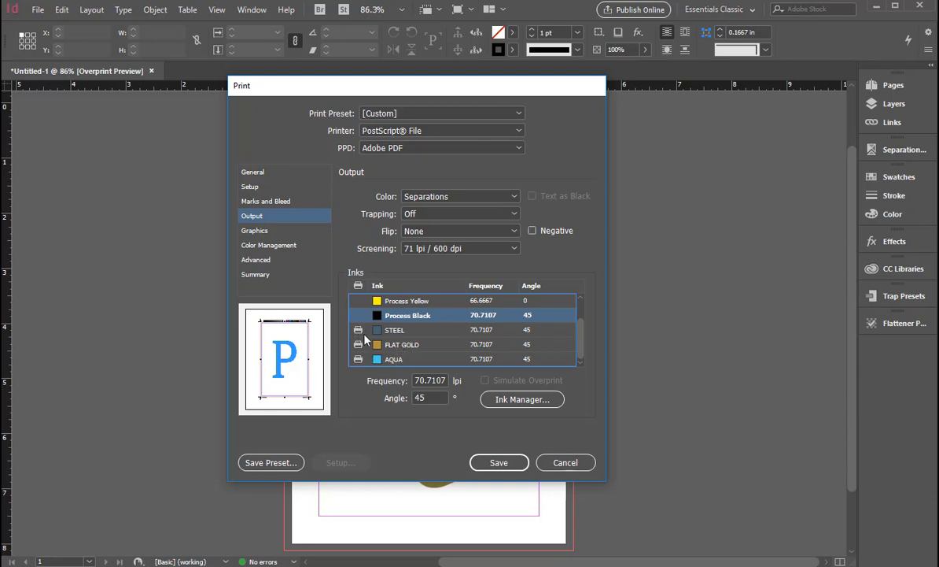
{"action": "left_click", "coordinate": [510, 465]}
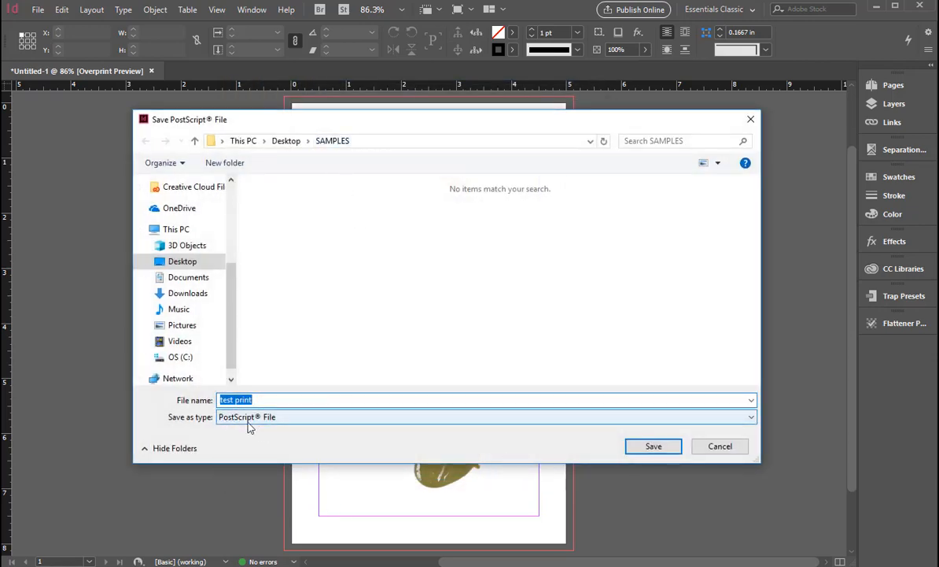
{"action": "left_click", "coordinate": [659, 446]}
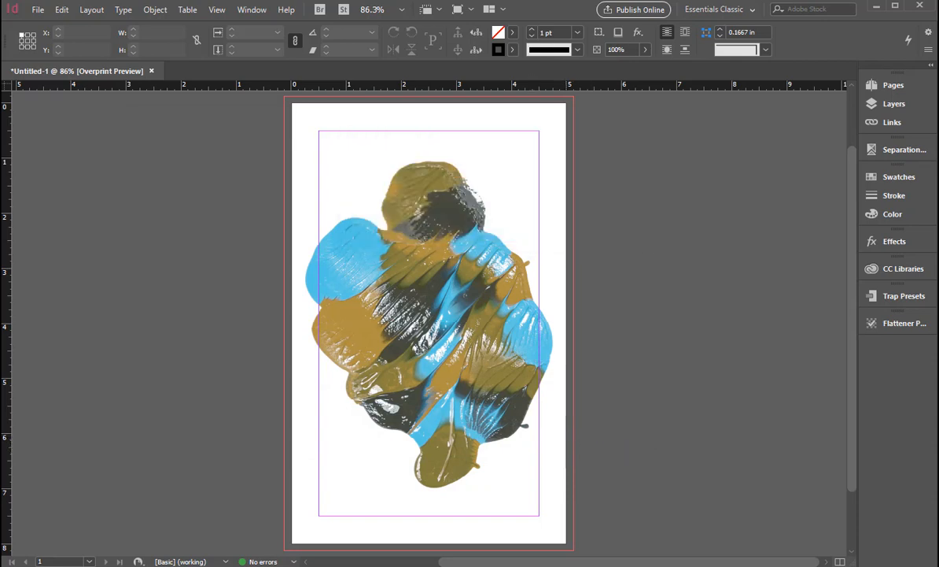
Step: Convert the PostScript file "test print" in the SAMPLES folder to PDF with Acrobat Distiller
{"action": "key", "text": "alt+Tab"}
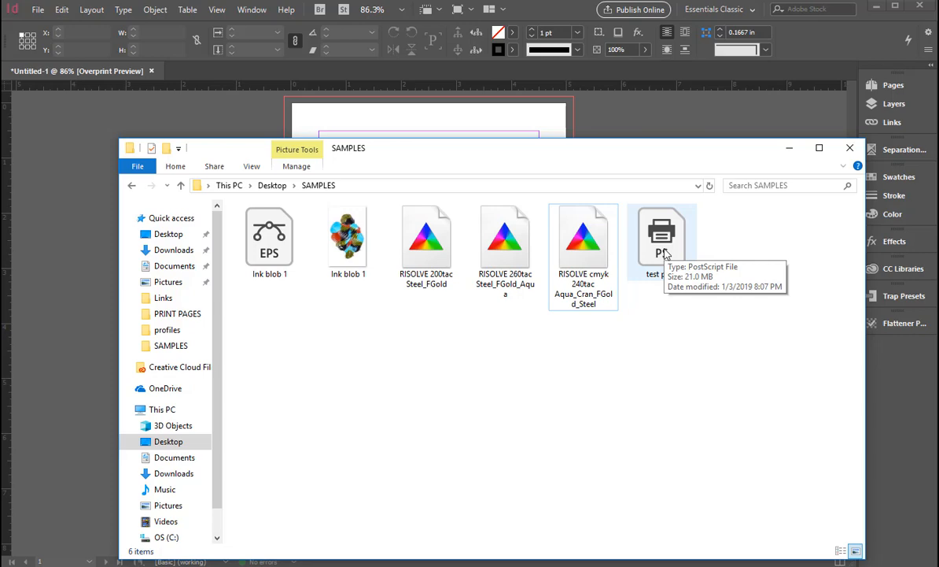
{"action": "double_click", "coordinate": [665, 253]}
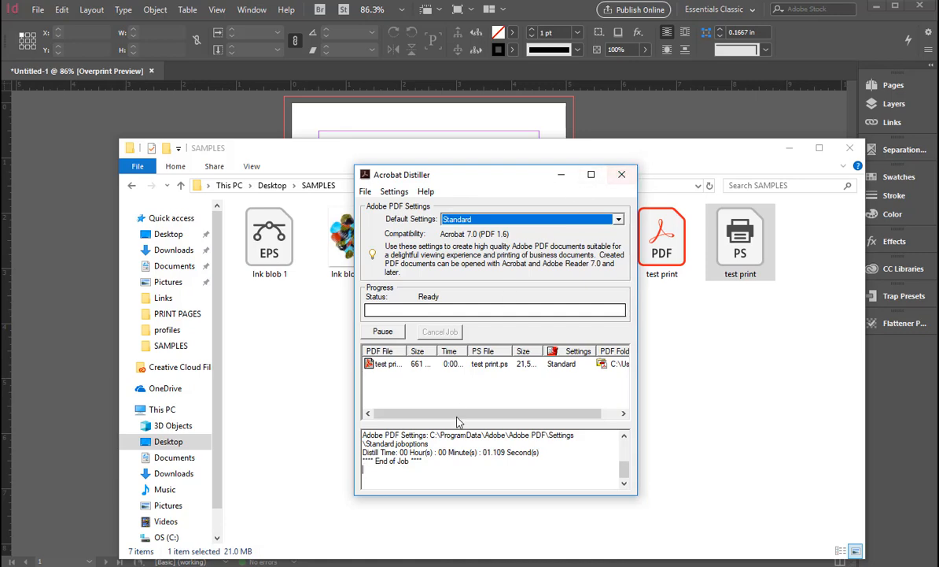
{"action": "left_click_drag", "start_coordinate": [441, 169], "coordinate": [223, 152]}
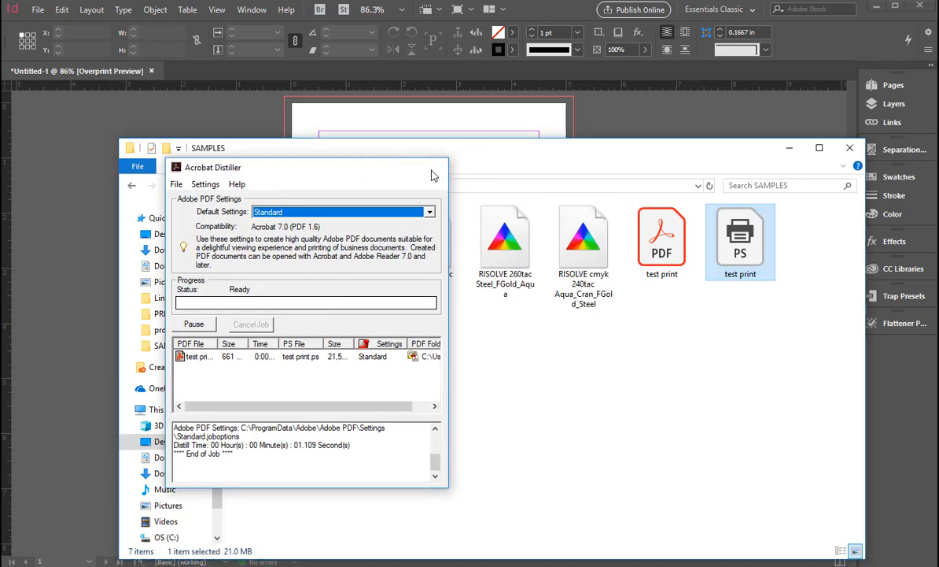
{"action": "left_click", "coordinate": [405, 160]}
Step: Open the "test print" PDF in Acrobat and examine the separation pages for each ink at 50% zoom
{"action": "double_click", "coordinate": [620, 229]}
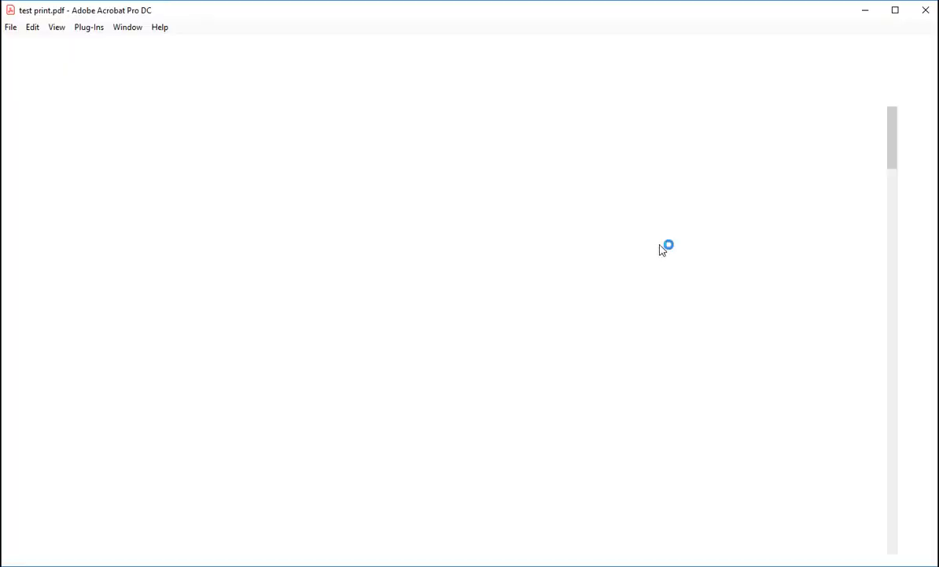
{"action": "left_click", "coordinate": [447, 73]}
{"action": "left_click", "coordinate": [446, 73]}
{"action": "left_click", "coordinate": [447, 73]}
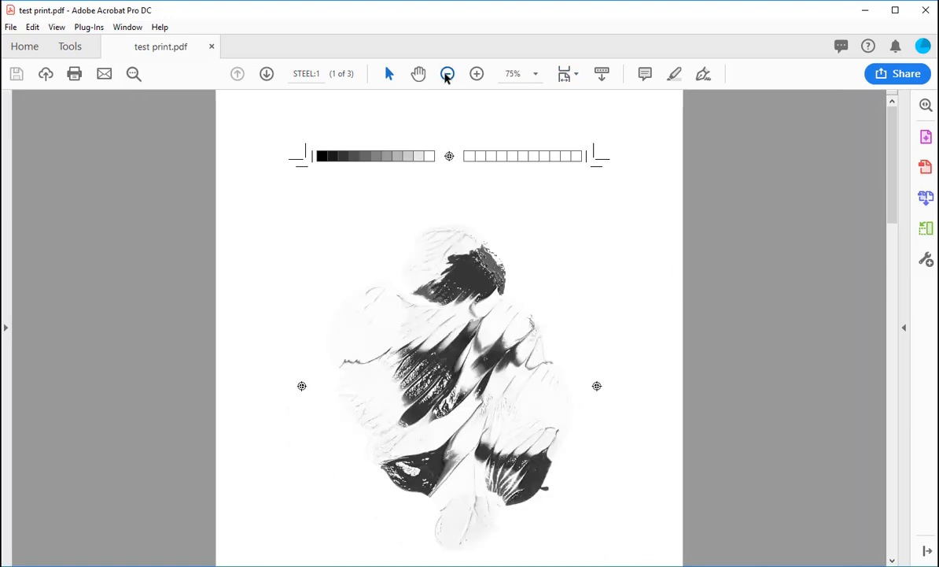
{"action": "left_click", "coordinate": [446, 74]}
{"action": "left_click", "coordinate": [446, 74]}
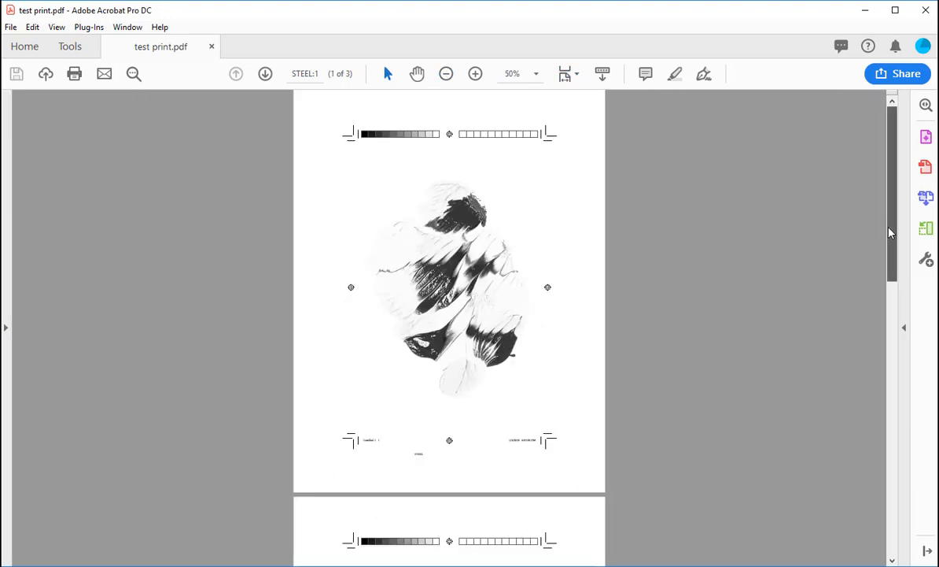
{"action": "left_click_drag", "start_coordinate": [890, 231], "coordinate": [917, 560]}
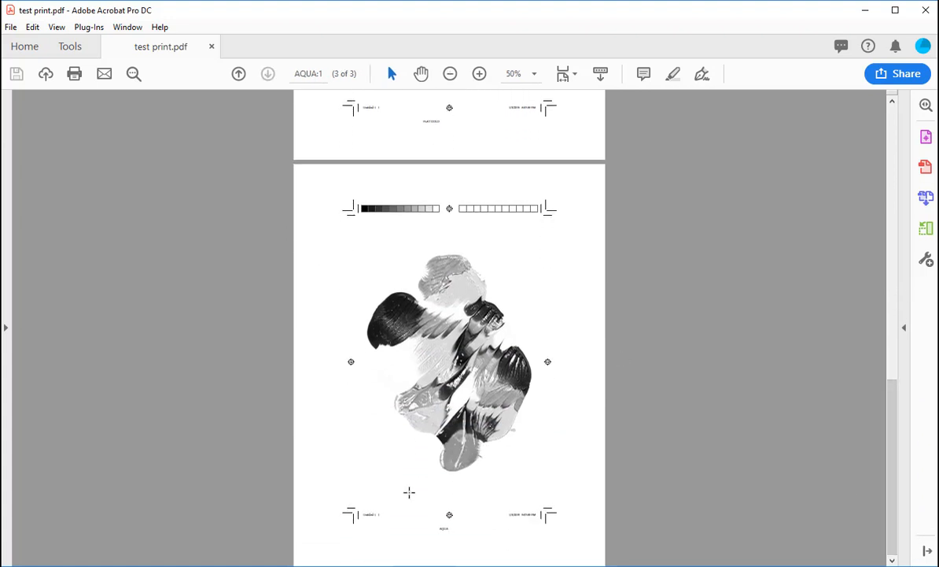
{"action": "left_click_drag", "start_coordinate": [899, 427], "coordinate": [815, 146]}
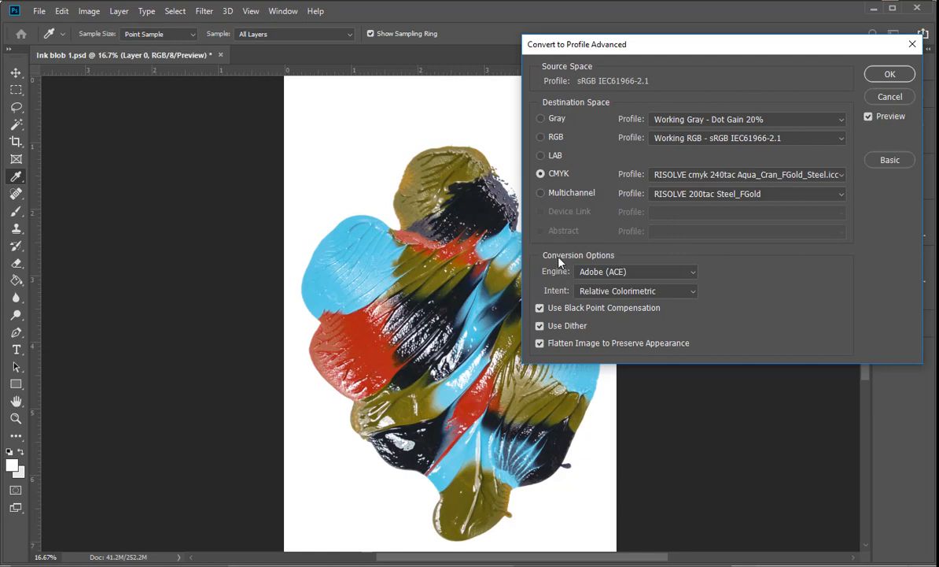
{"action": "left_click", "coordinate": [586, 291]}
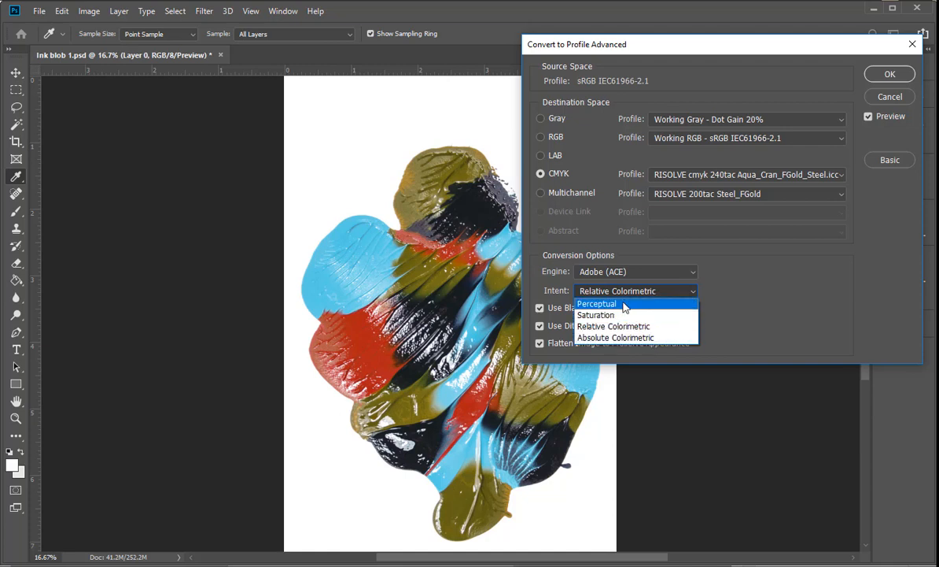
{"action": "left_click", "coordinate": [628, 325]}
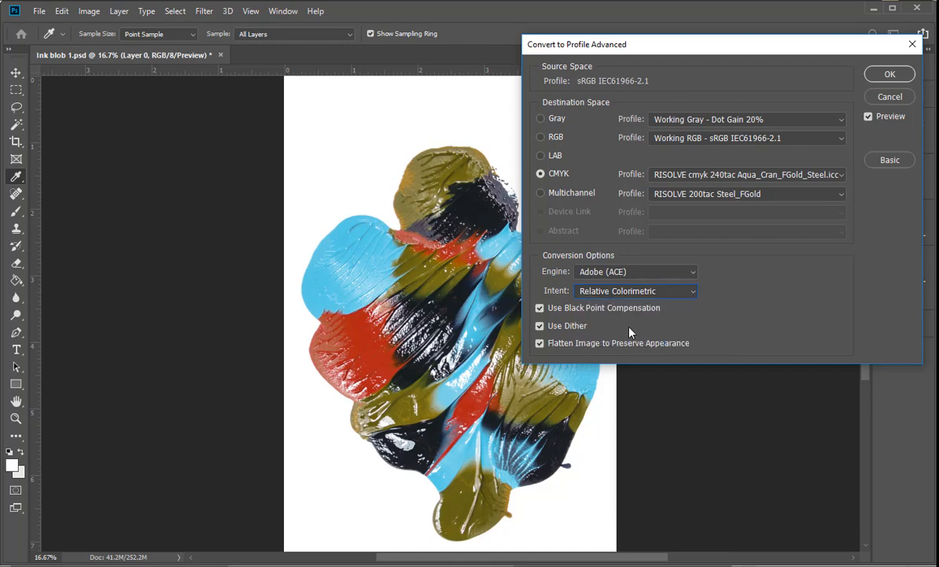
{"action": "left_click", "coordinate": [612, 289]}
{"action": "left_click", "coordinate": [598, 304]}
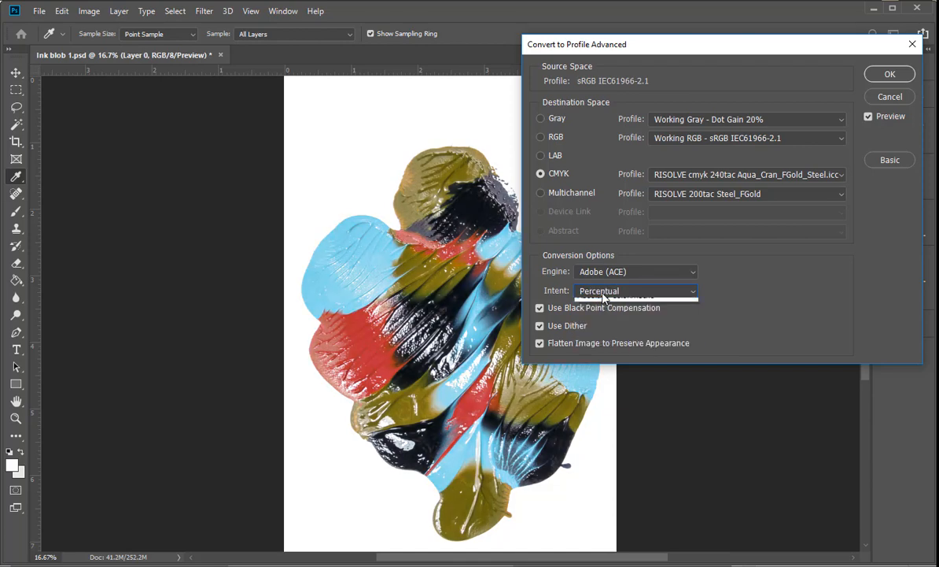
{"action": "left_click", "coordinate": [602, 291]}
{"action": "left_click", "coordinate": [606, 326]}
{"action": "left_click", "coordinate": [604, 291]}
{"action": "left_click", "coordinate": [604, 304]}
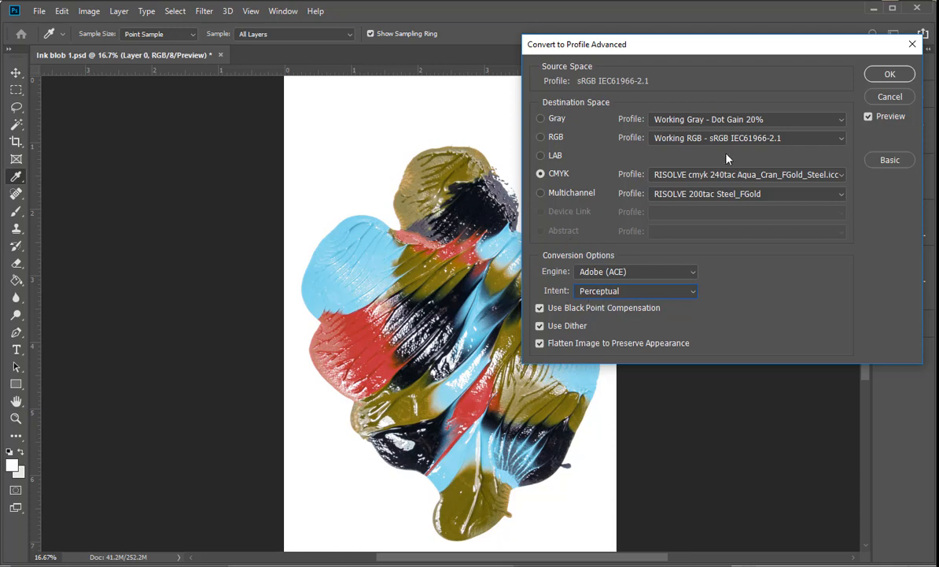
{"action": "left_click", "coordinate": [690, 291]}
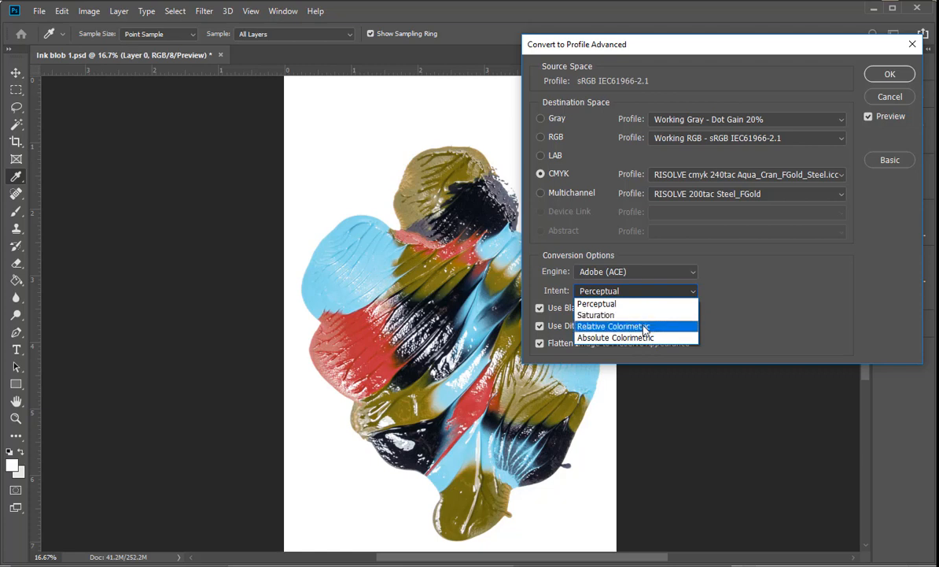
{"action": "left_click", "coordinate": [603, 326]}
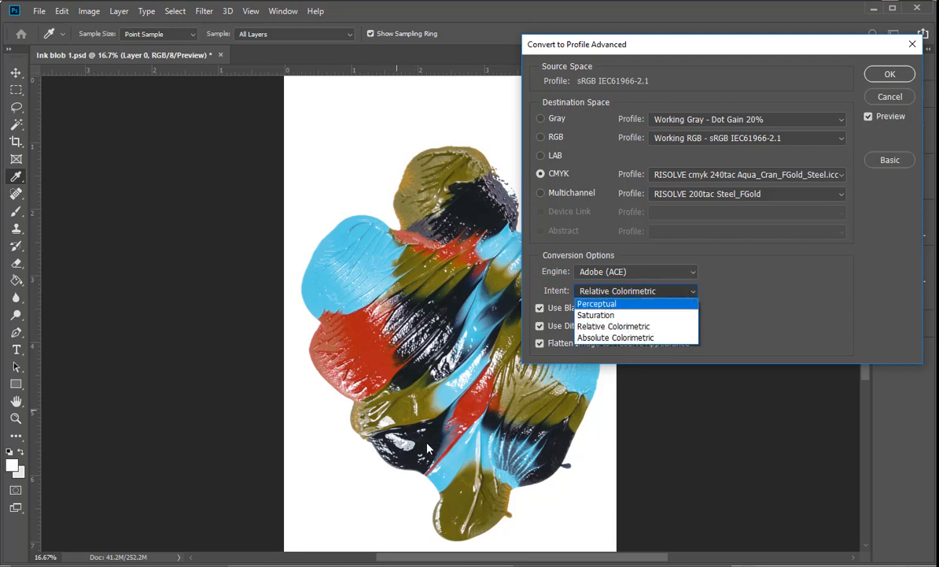
Step: Alternate the CMYK conversion preview between both rendering intents again, ending on Perceptual
{"action": "left_click", "coordinate": [632, 303]}
{"action": "left_click", "coordinate": [626, 293]}
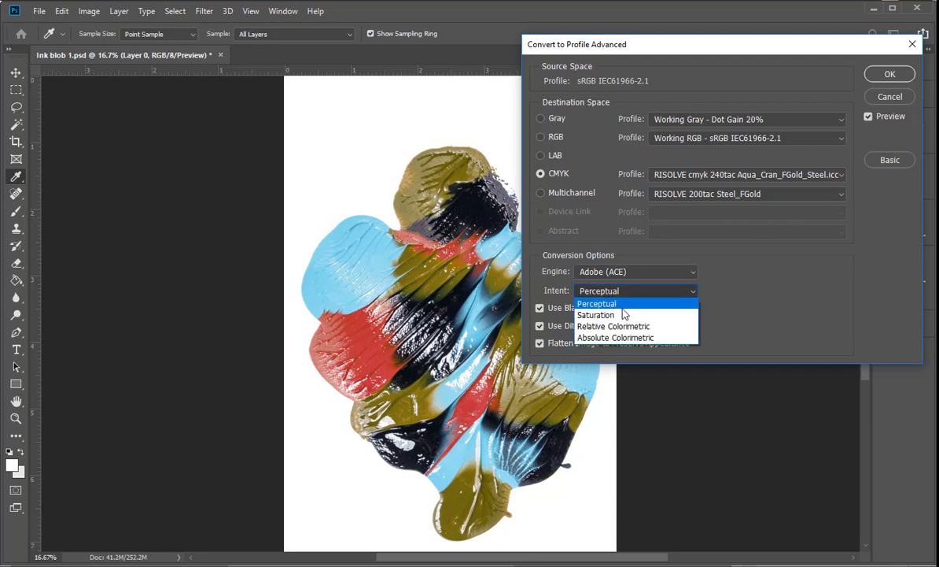
{"action": "left_click", "coordinate": [613, 325]}
{"action": "left_click", "coordinate": [621, 292]}
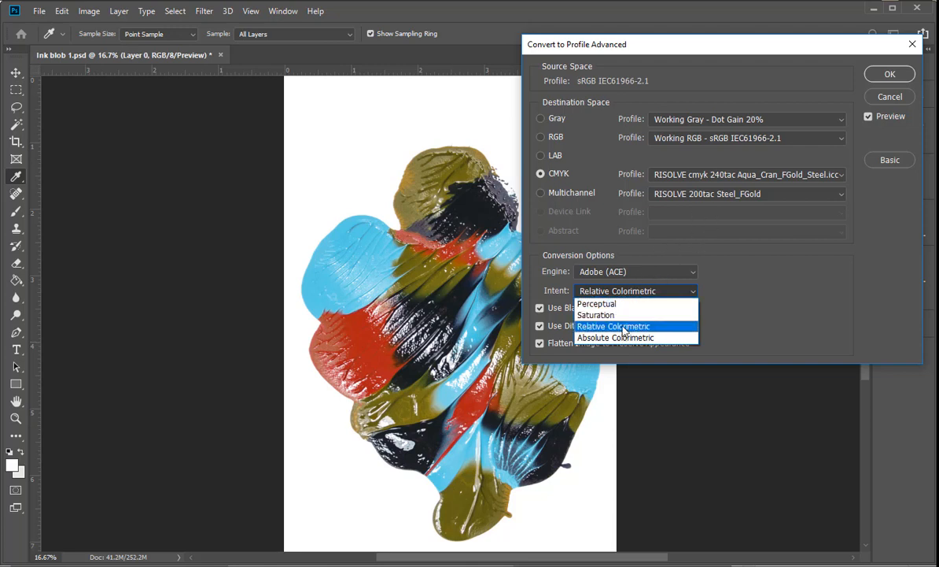
{"action": "left_click", "coordinate": [740, 307]}
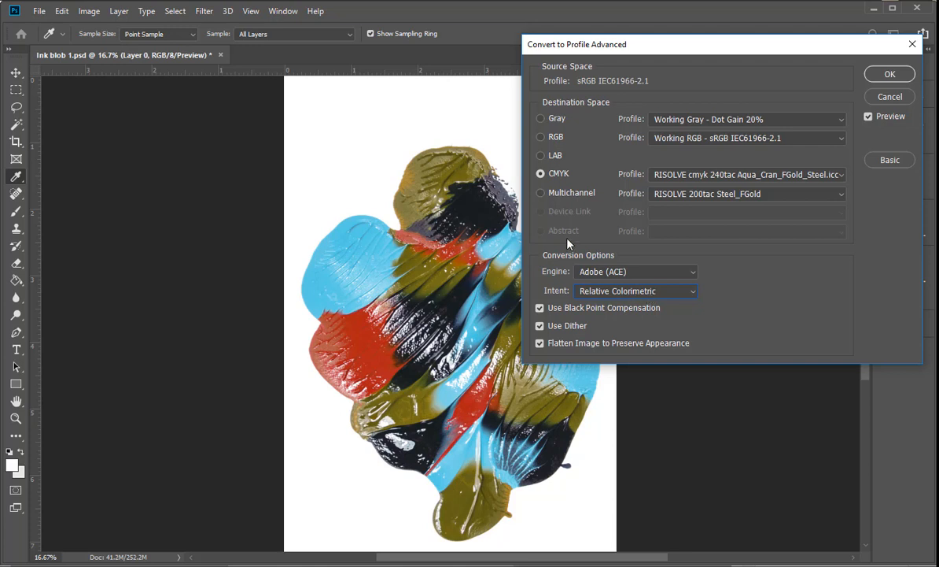
{"action": "left_click", "coordinate": [586, 291]}
{"action": "left_click", "coordinate": [606, 326]}
{"action": "left_click", "coordinate": [586, 272]}
{"action": "left_click", "coordinate": [663, 285]}
{"action": "left_click", "coordinate": [662, 290]}
{"action": "left_click", "coordinate": [629, 307]}
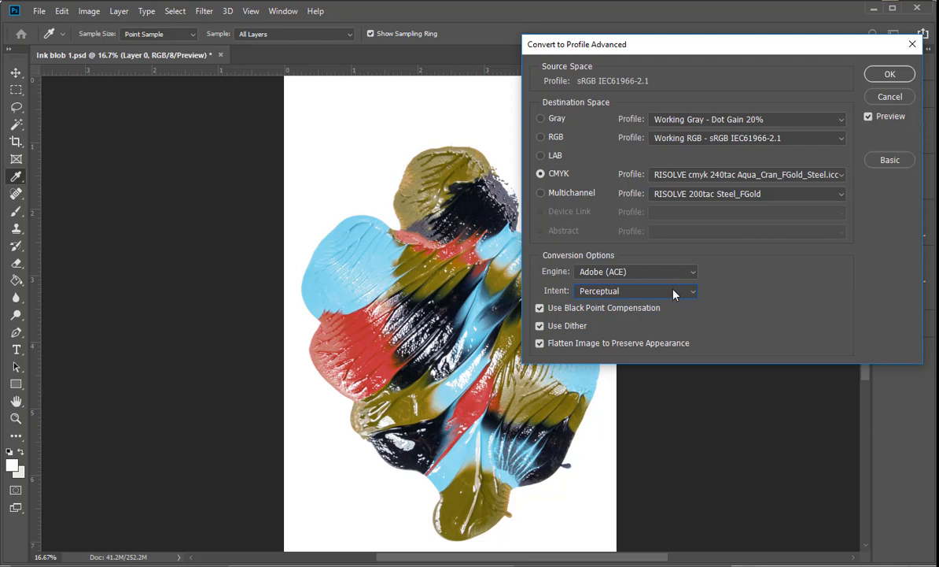
{"action": "left_click", "coordinate": [672, 293]}
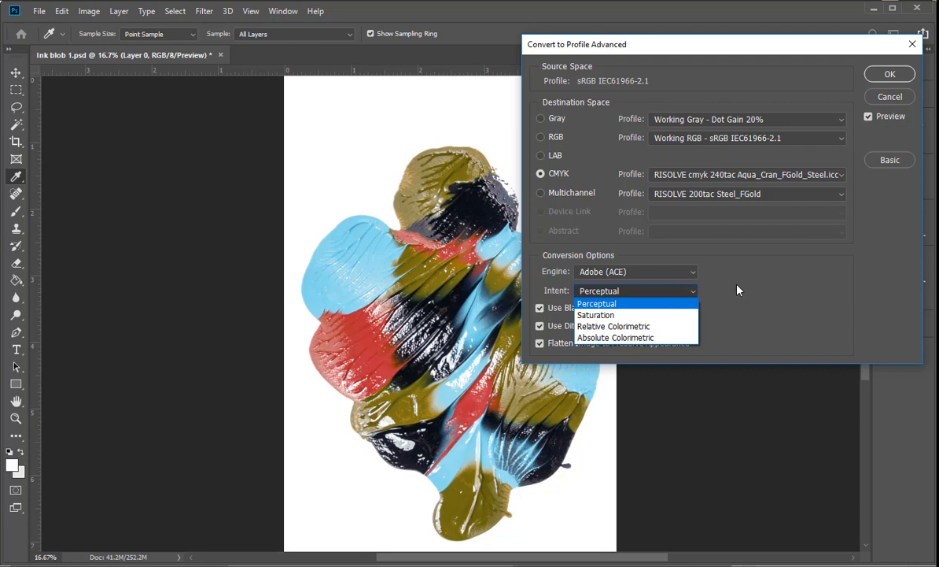
{"action": "key", "text": "Down"}
{"action": "key", "text": "Down"}
{"action": "key", "text": "Down"}
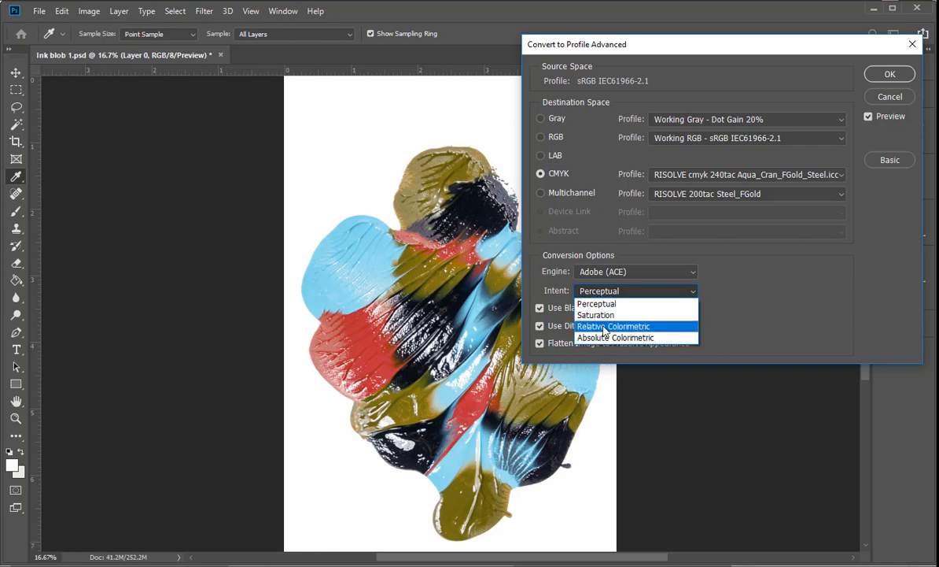
{"action": "left_click", "coordinate": [755, 296]}
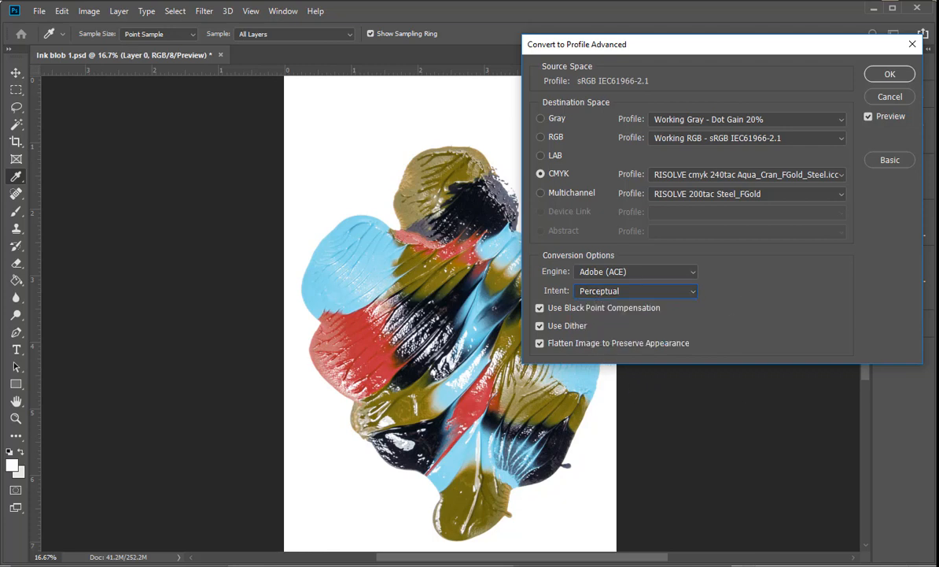
{"action": "left_click", "coordinate": [856, 563]}
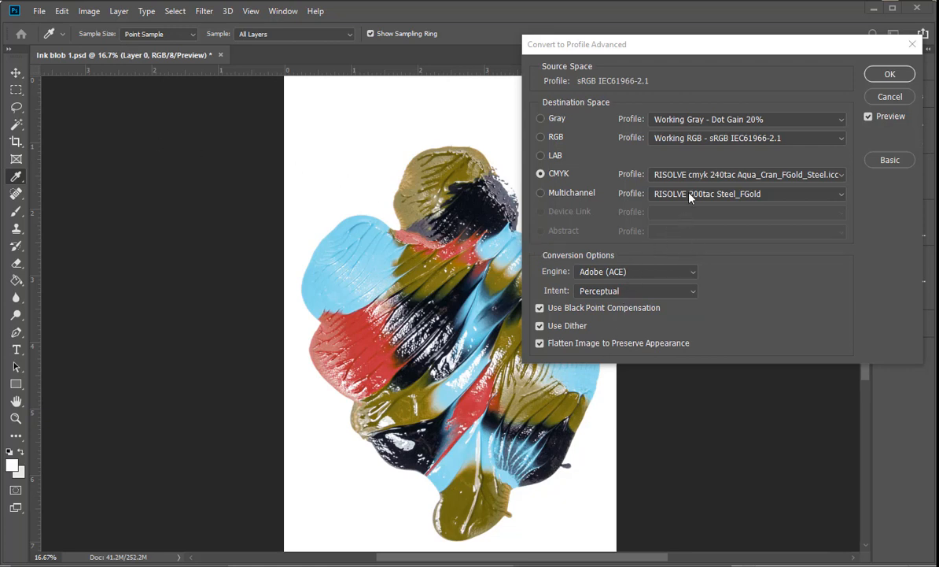
{"action": "left_click", "coordinate": [555, 182]}
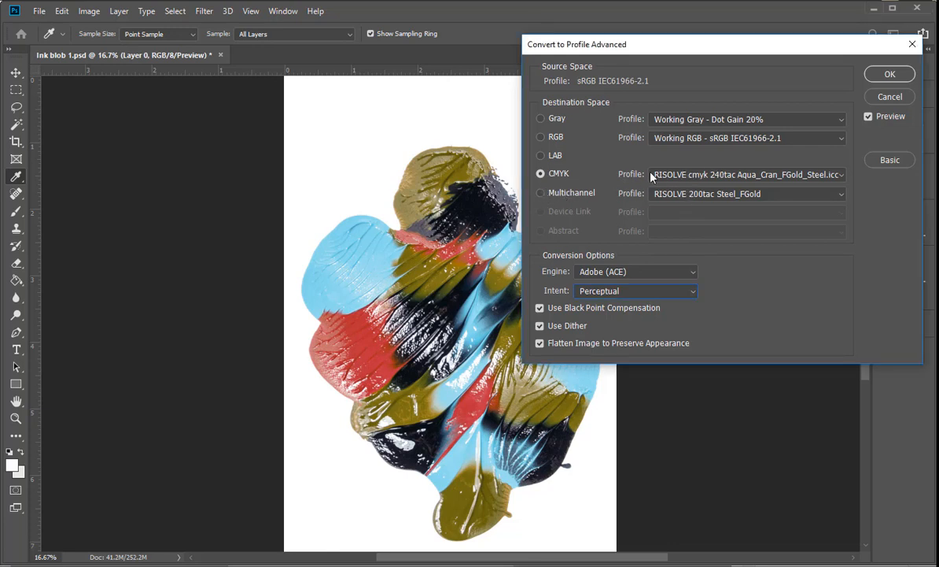
Step: Convert the image to Multichannel with the RISOLVE 260tac Steel_FGold_Aqua profile and the Relative Colorimetric intent
{"action": "left_click", "coordinate": [541, 194]}
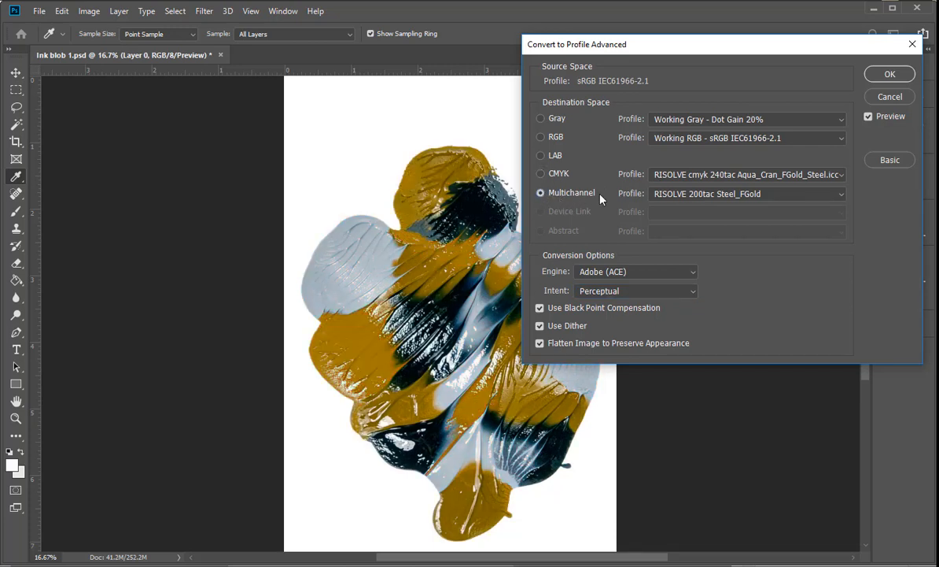
{"action": "left_click", "coordinate": [747, 193]}
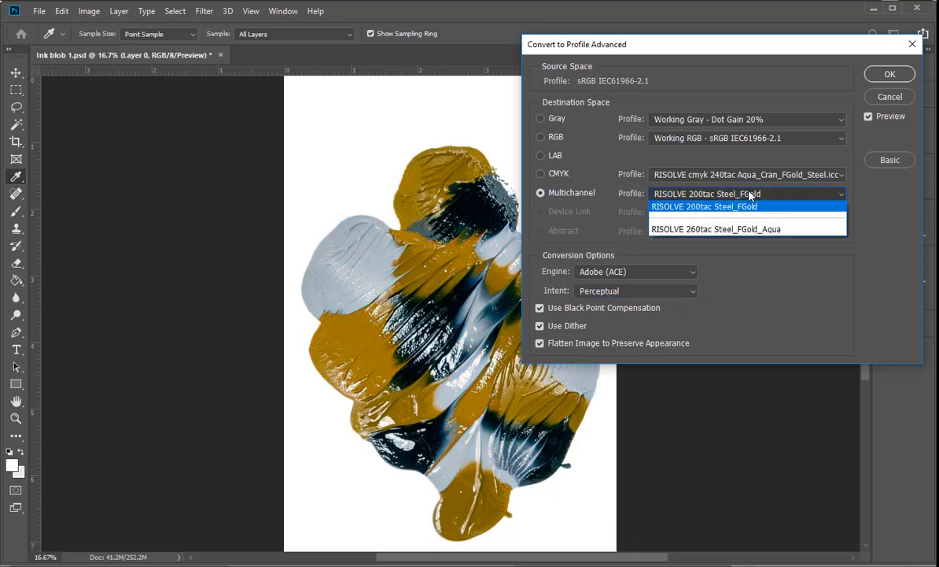
{"action": "left_click", "coordinate": [748, 229]}
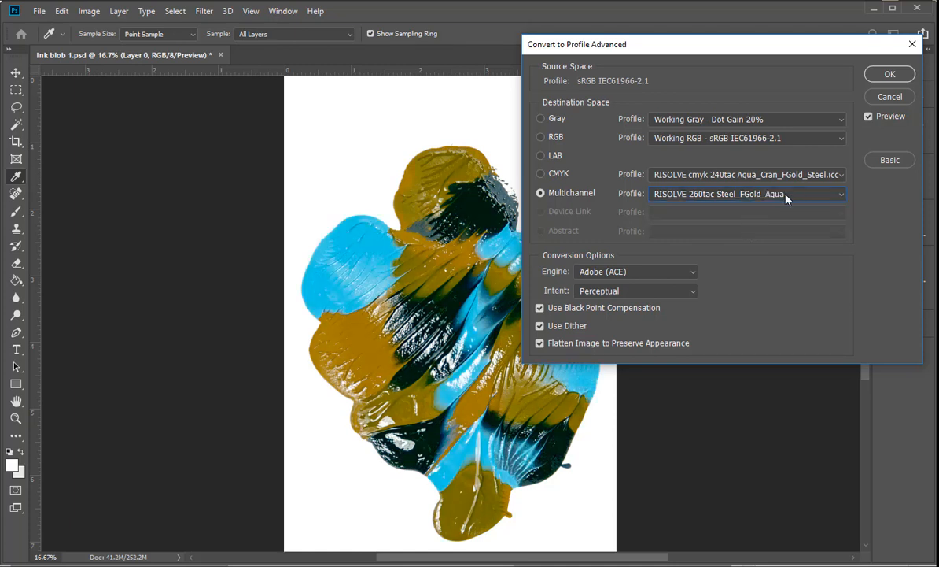
{"action": "left_click", "coordinate": [614, 290]}
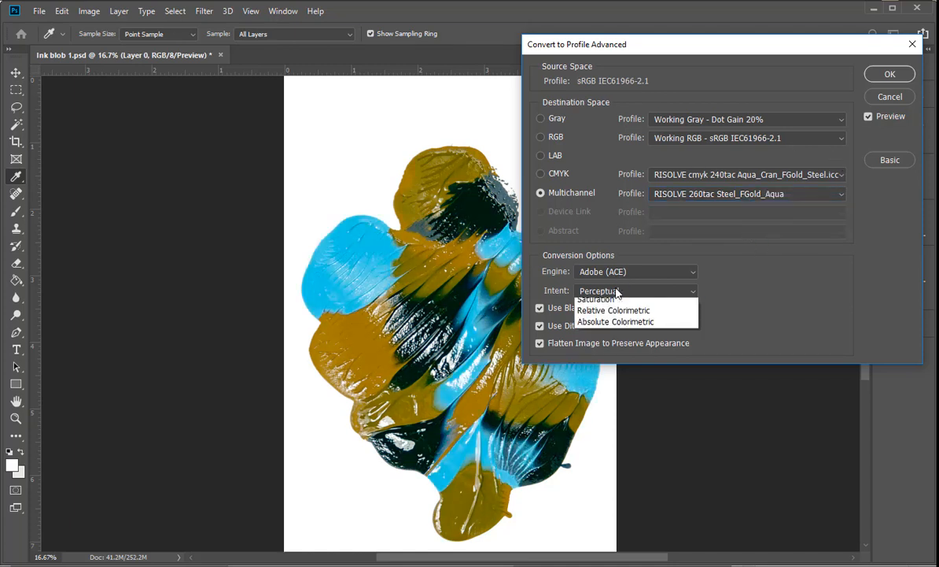
{"action": "left_click", "coordinate": [568, 323]}
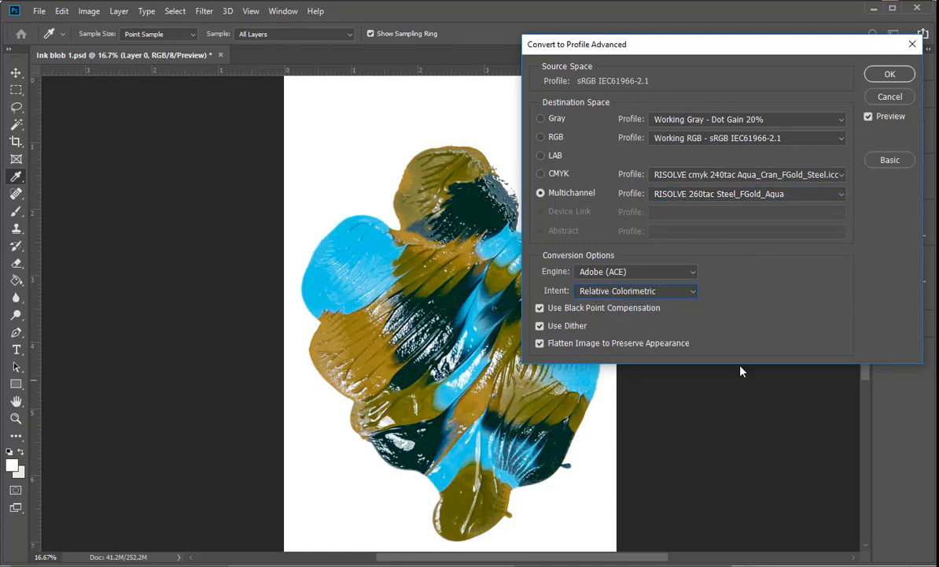
{"action": "left_click", "coordinate": [889, 75]}
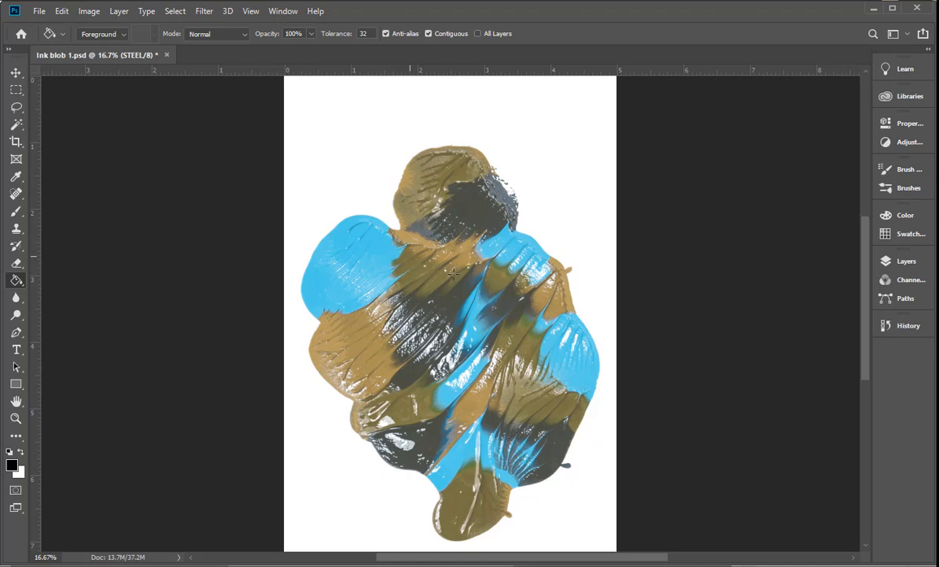
Step: Check the image's color mode and inspect the separation by hiding and reshowing the FLAT GOLD and STEEL channels
{"action": "left_click", "coordinate": [89, 11]}
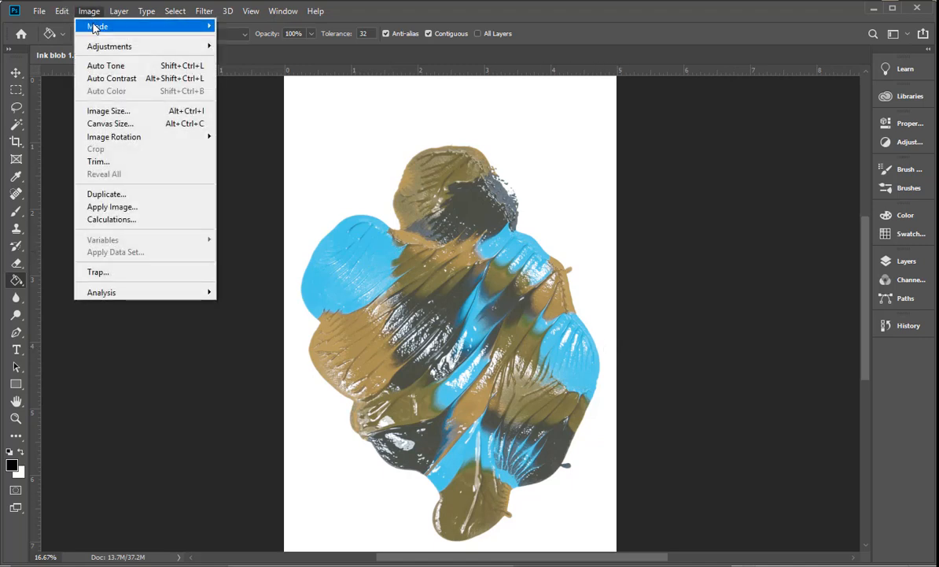
{"action": "mouse_move", "coordinate": [95, 27]}
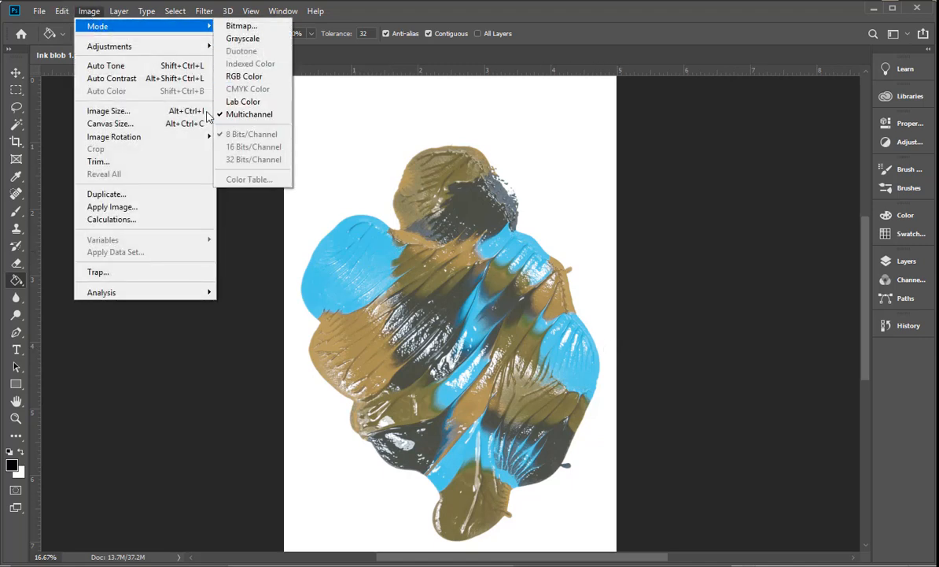
{"action": "left_click", "coordinate": [882, 282]}
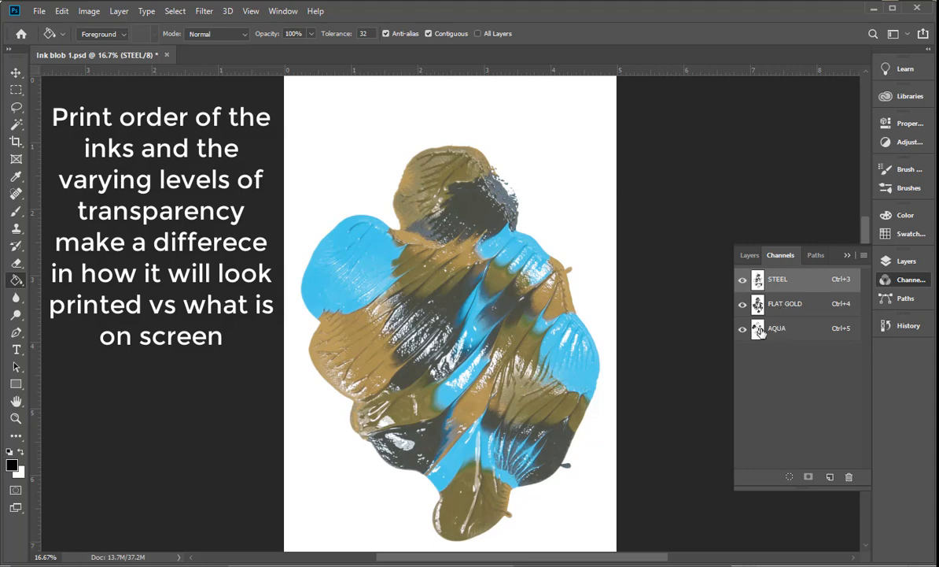
{"action": "left_click", "coordinate": [743, 305]}
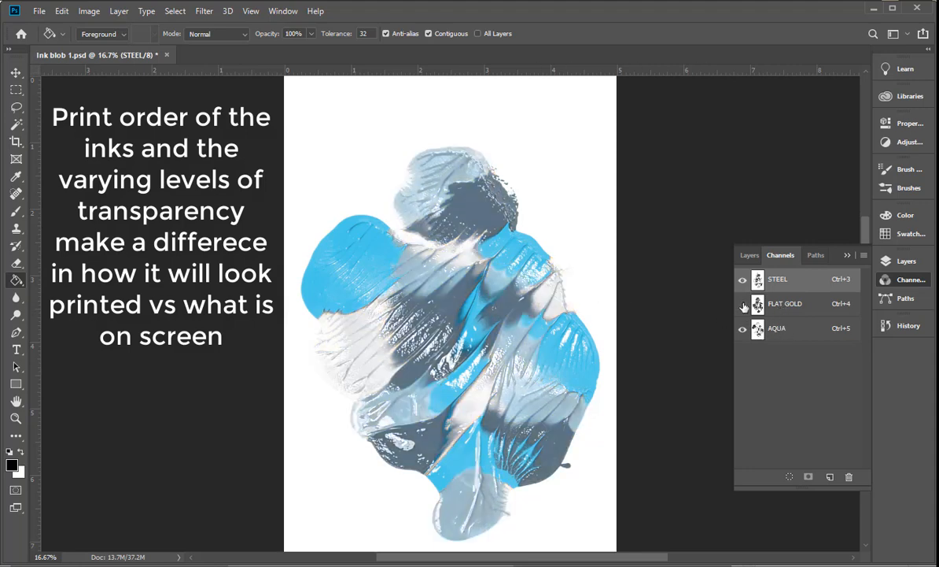
{"action": "left_click", "coordinate": [743, 304]}
{"action": "left_click", "coordinate": [742, 281]}
{"action": "left_click", "coordinate": [742, 280]}
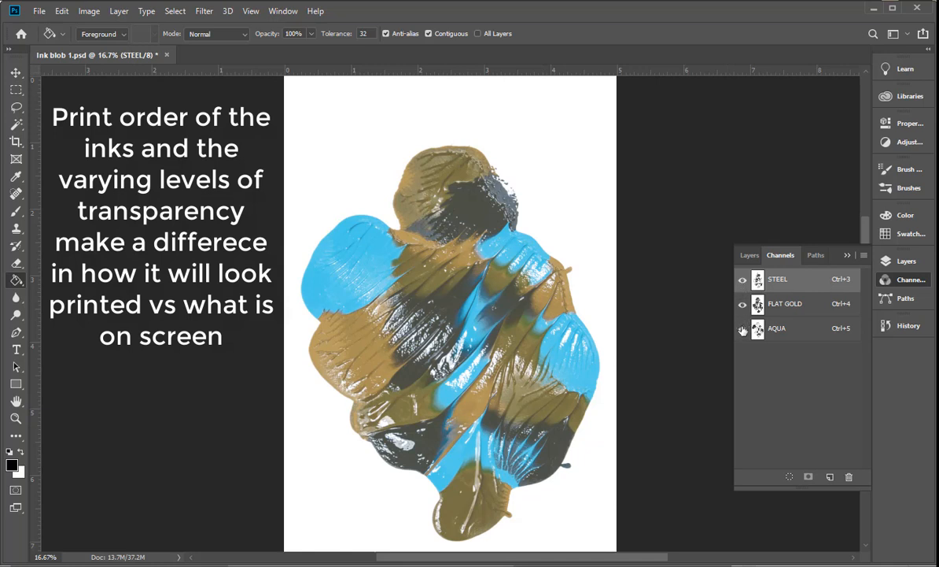
{"action": "left_click", "coordinate": [743, 305]}
{"action": "left_click", "coordinate": [743, 304]}
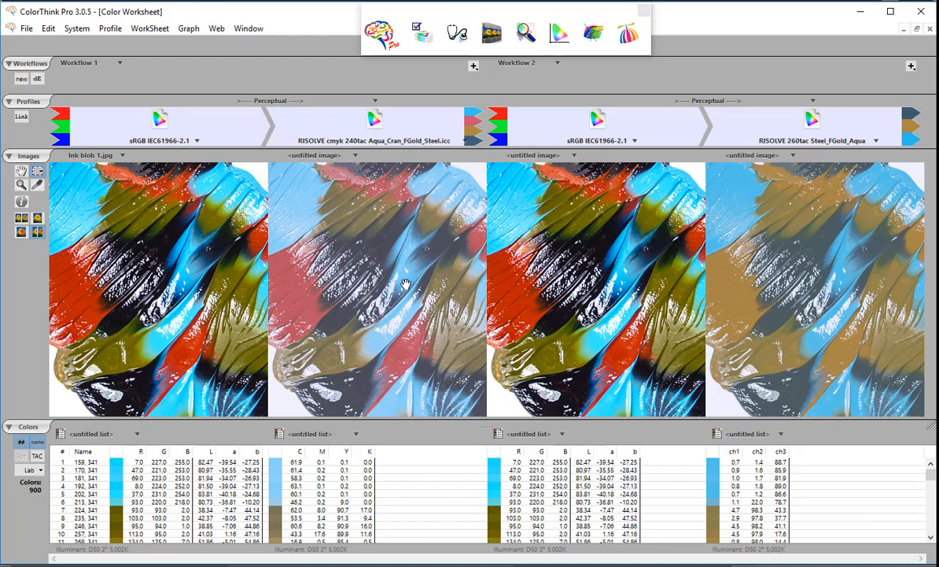
Step: Compare Workflow 1's RISOLVE cmyk preview under the Relative Colorimetric and Perceptual intents, ending on Perceptual
{"action": "left_click", "coordinate": [256, 100]}
{"action": "left_click", "coordinate": [277, 145]}
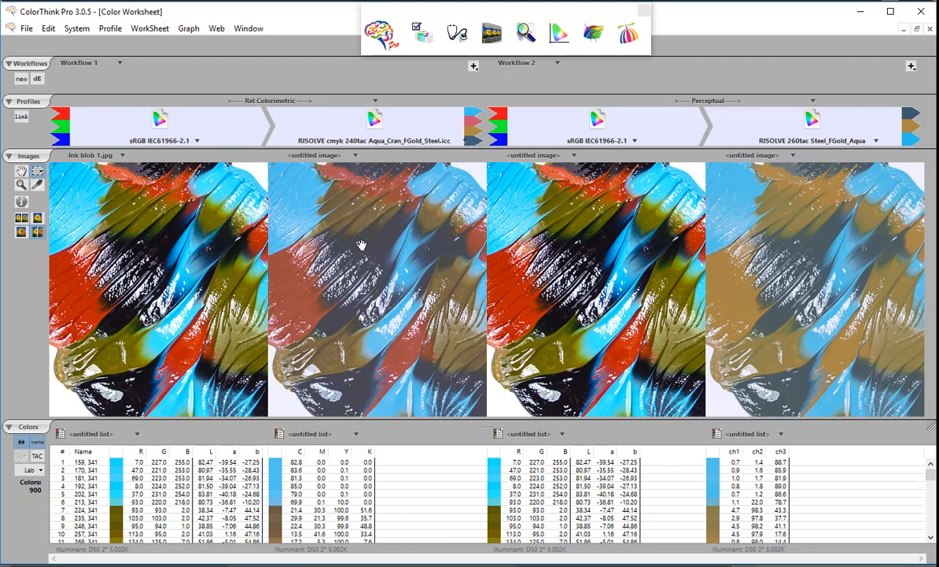
{"action": "left_click", "coordinate": [270, 102]}
{"action": "left_click", "coordinate": [274, 114]}
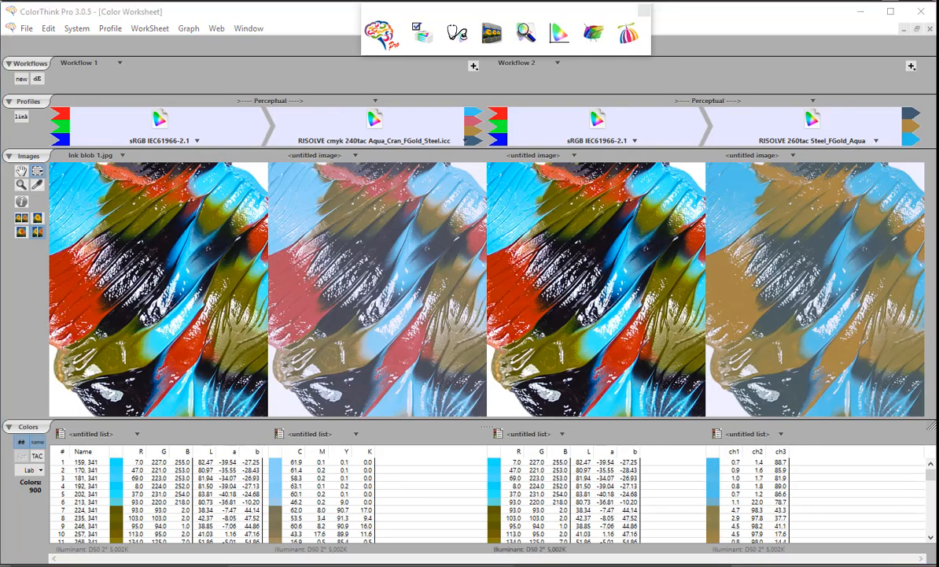
Step: Open the 3D Lab graph and plot the sRGB profile's gamut, viewing it from several angles
{"action": "left_click", "coordinate": [596, 37]}
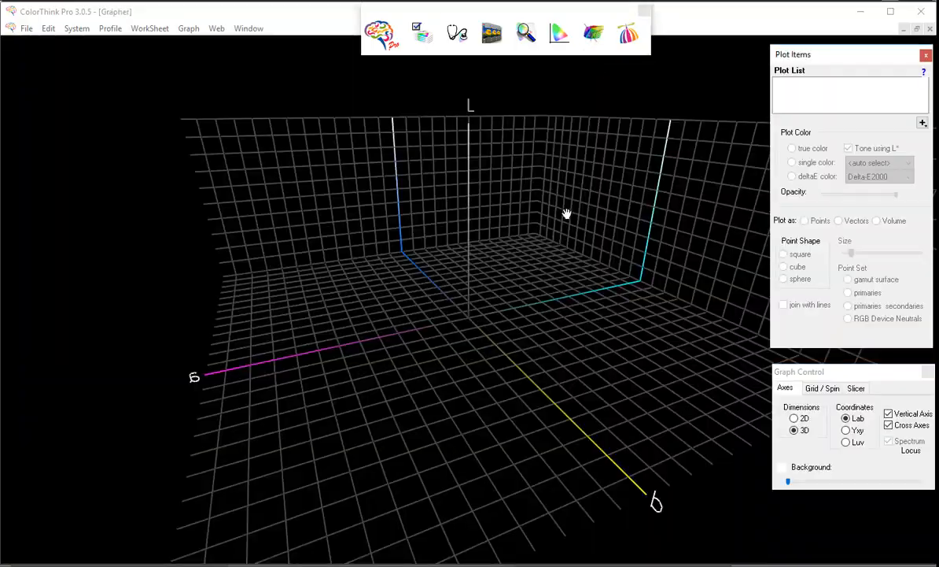
{"action": "left_click_drag", "start_coordinate": [566, 212], "coordinate": [373, 236]}
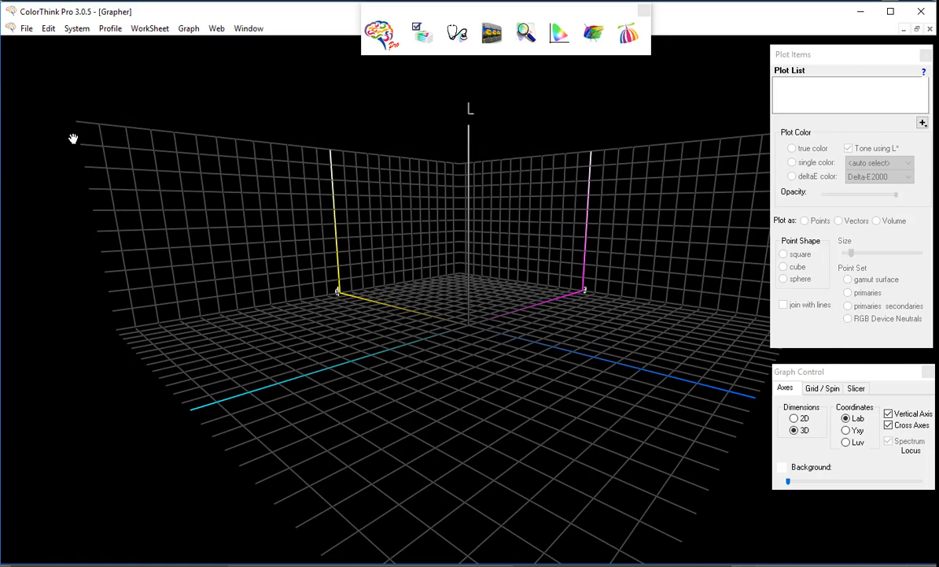
{"action": "left_click_drag", "start_coordinate": [526, 182], "coordinate": [616, 275]}
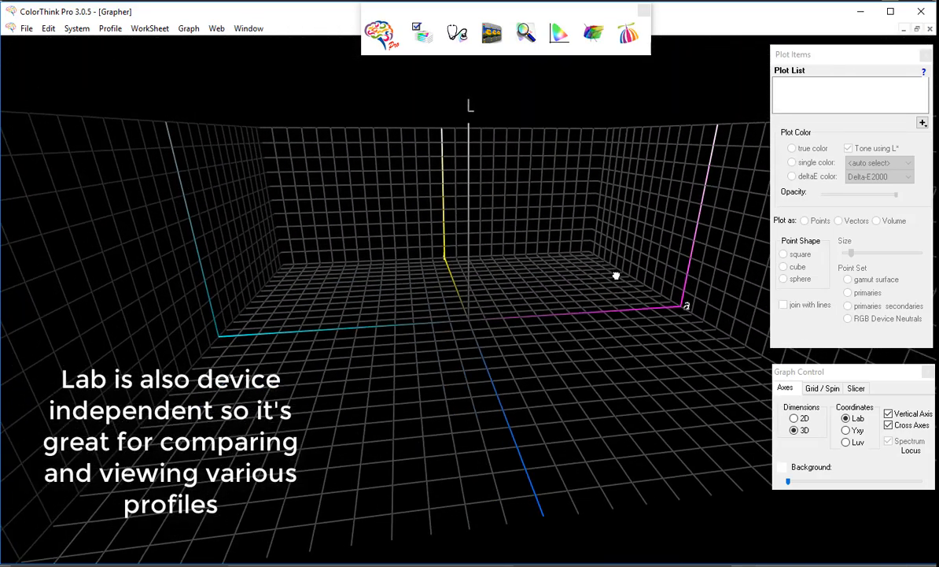
{"action": "left_click", "coordinate": [922, 124]}
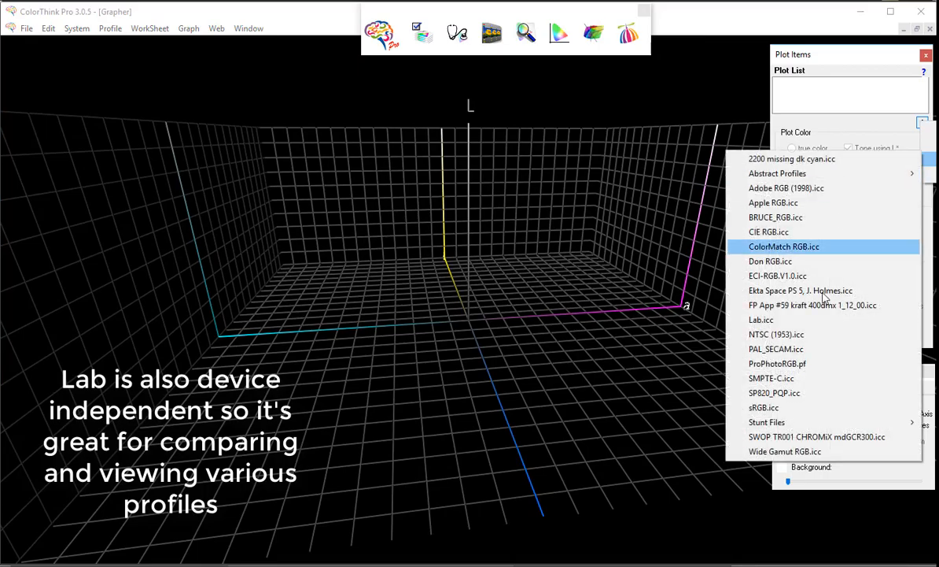
{"action": "left_click", "coordinate": [798, 407]}
{"action": "left_click_drag", "start_coordinate": [446, 264], "coordinate": [456, 206]}
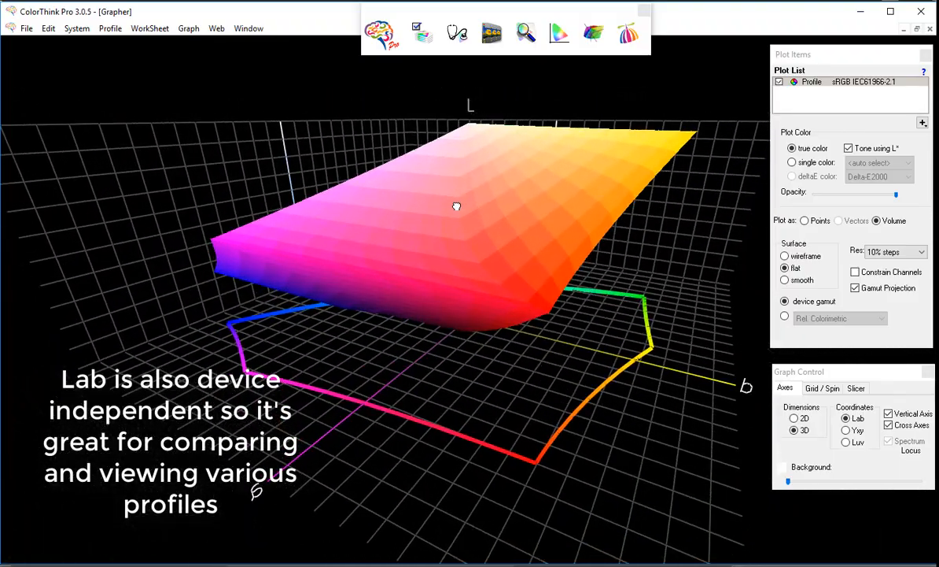
{"action": "left_click_drag", "start_coordinate": [420, 232], "coordinate": [355, 260]}
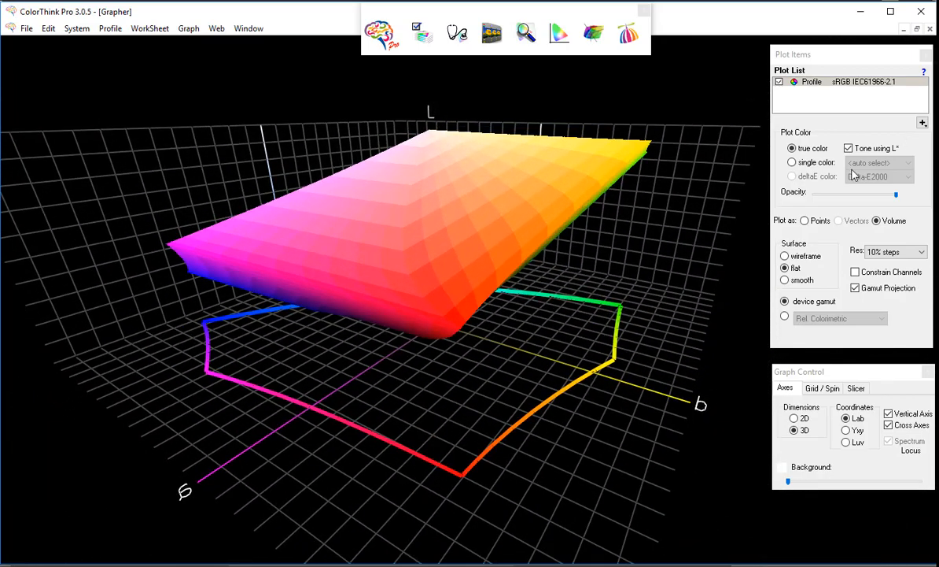
Step: Hide the sRGB gamut and plot the RISOLVE cmyk 240tac Aqua_Cran_FGold_Steel profile from the SAMPLES folder
{"action": "left_click", "coordinate": [780, 81]}
{"action": "left_click", "coordinate": [922, 125]}
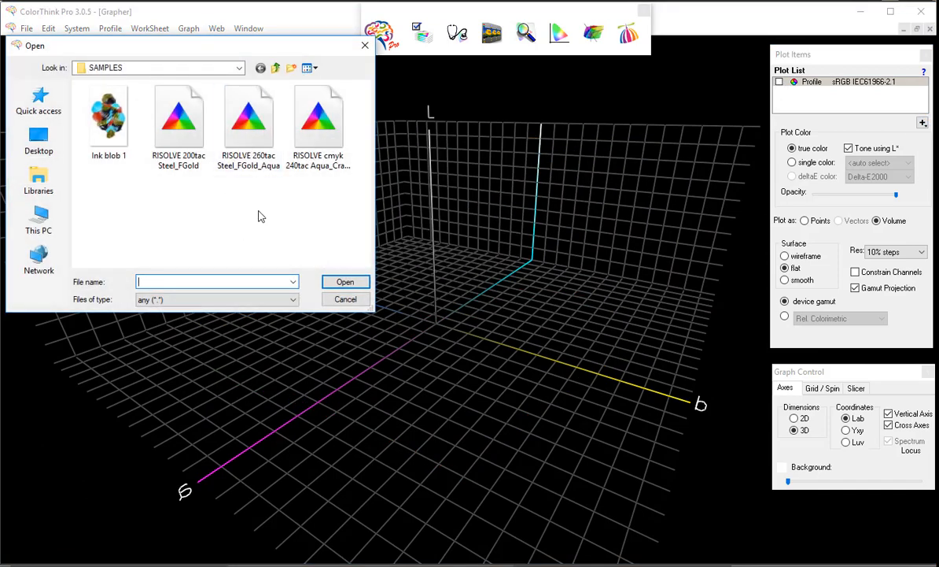
{"action": "left_click", "coordinate": [318, 126]}
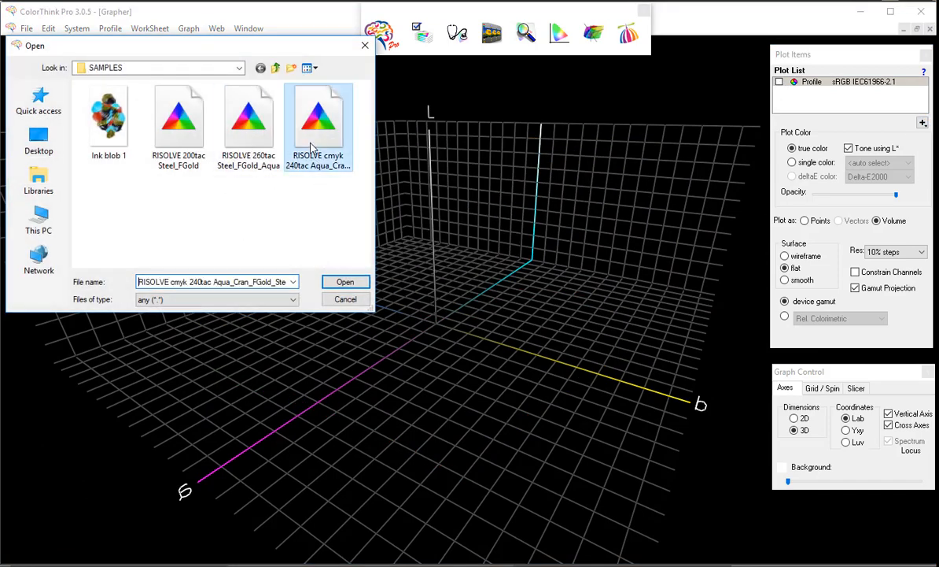
{"action": "left_click", "coordinate": [340, 284]}
{"action": "mouse_move", "coordinate": [441, 266]}
{"action": "left_mouse_down"}
{"action": "mouse_move", "coordinate": [492, 268]}
{"action": "mouse_move", "coordinate": [511, 342]}
{"action": "mouse_move", "coordinate": [470, 255]}
{"action": "mouse_move", "coordinate": [435, 258]}
{"action": "left_mouse_up"}
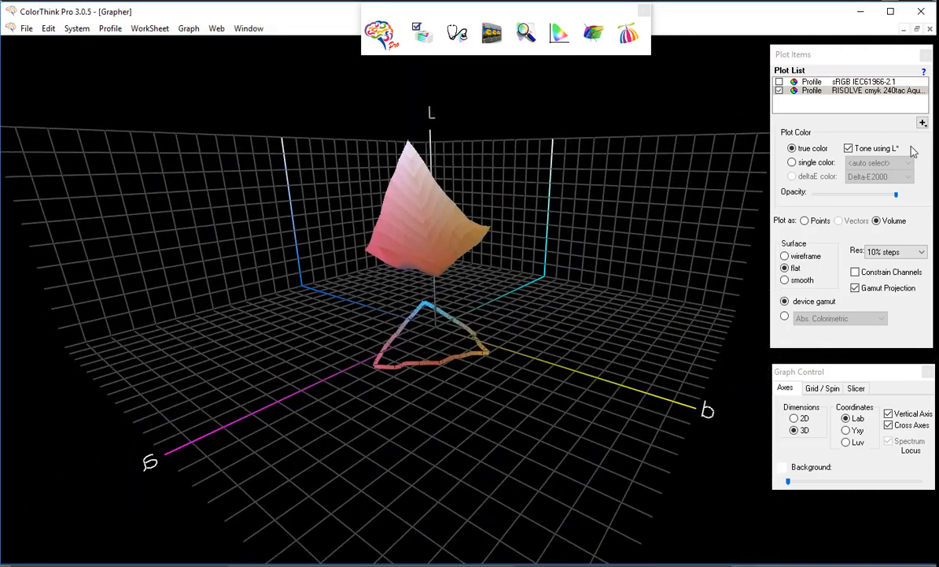
Step: Add the SWOP TR001 CHROMiX mdGCR300 profile to the graph and view it against the RISOLVE gamut
{"action": "left_click", "coordinate": [923, 122]}
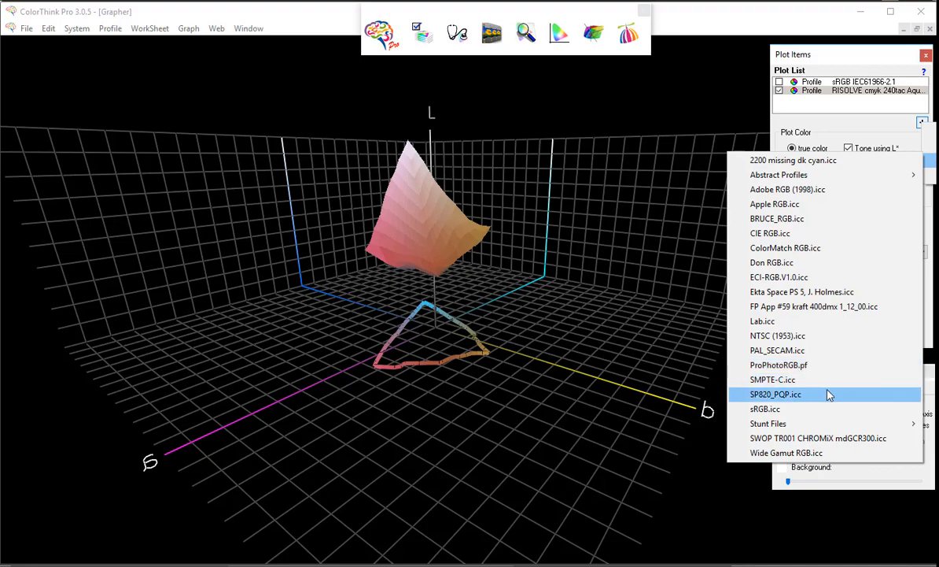
{"action": "left_click", "coordinate": [819, 437]}
{"action": "left_click_drag", "start_coordinate": [401, 279], "coordinate": [417, 267]}
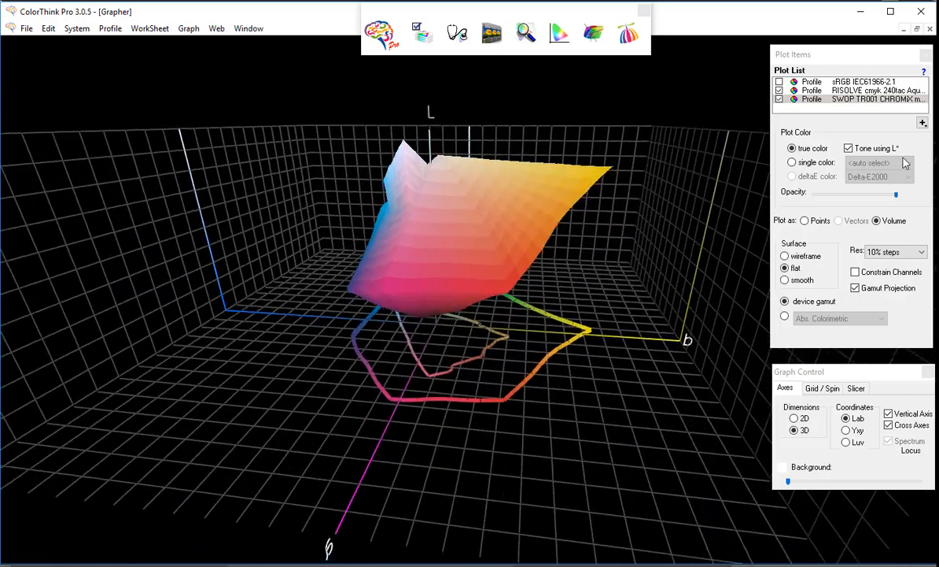
{"action": "left_click_drag", "start_coordinate": [614, 223], "coordinate": [517, 221]}
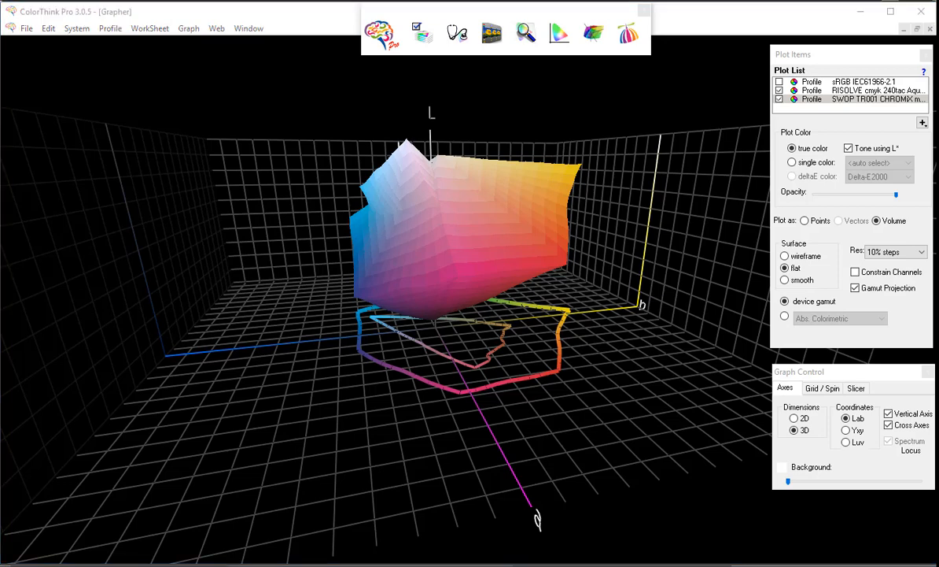
Step: Display the SWOP gamut as a single-color smooth volume with reduced opacity
{"action": "left_click", "coordinate": [813, 91]}
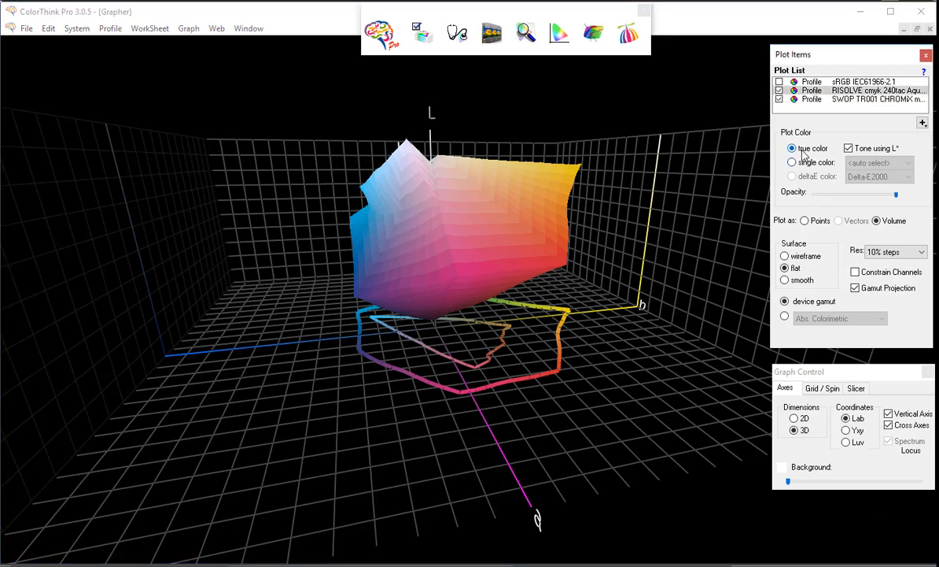
{"action": "left_click", "coordinate": [827, 99]}
{"action": "left_click", "coordinate": [792, 163]}
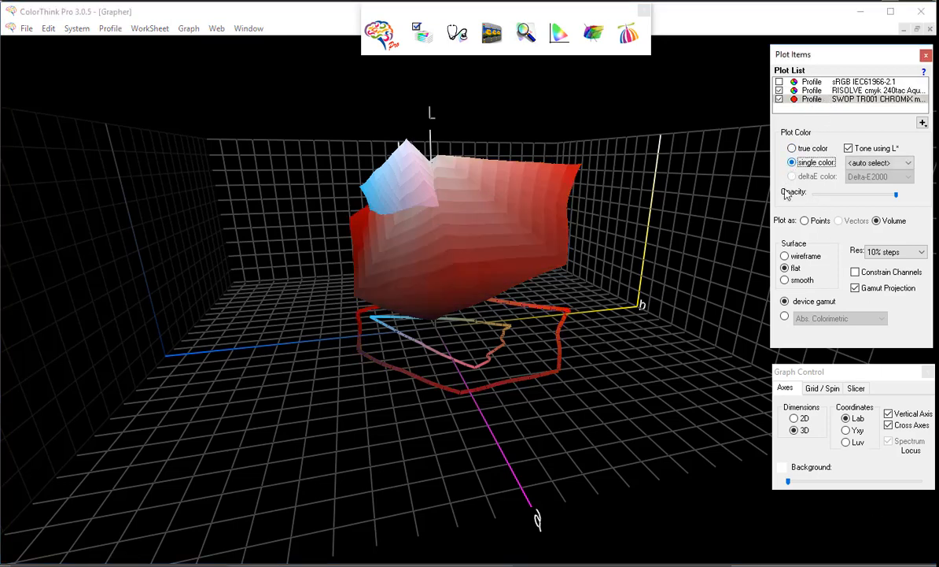
{"action": "left_click", "coordinate": [785, 280]}
{"action": "left_click_drag", "start_coordinate": [895, 196], "coordinate": [867, 200]}
Step: Compare the overlapping SWOP and RISOLVE gamuts from several angles and hide both plots
{"action": "left_click_drag", "start_coordinate": [550, 252], "coordinate": [516, 239]}
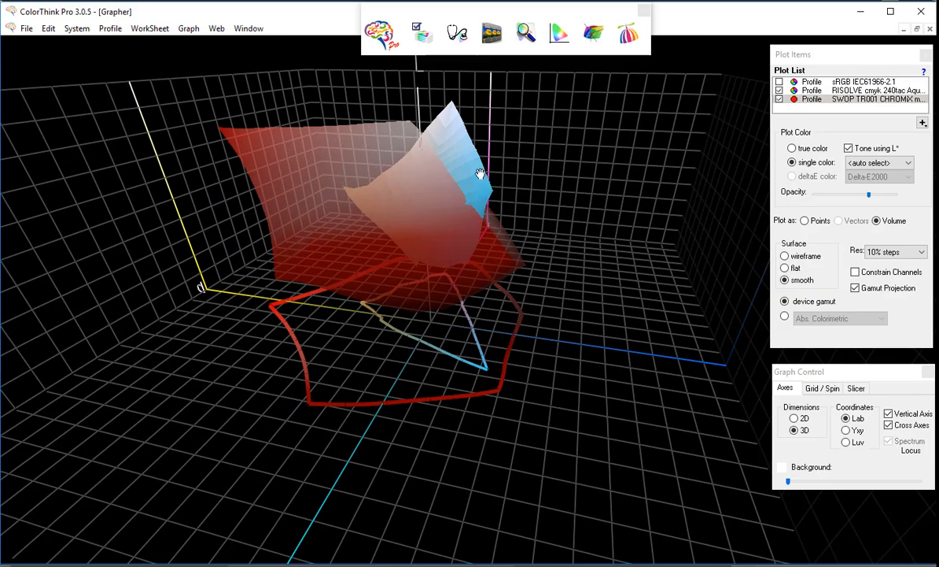
{"action": "left_click_drag", "start_coordinate": [480, 174], "coordinate": [499, 227]}
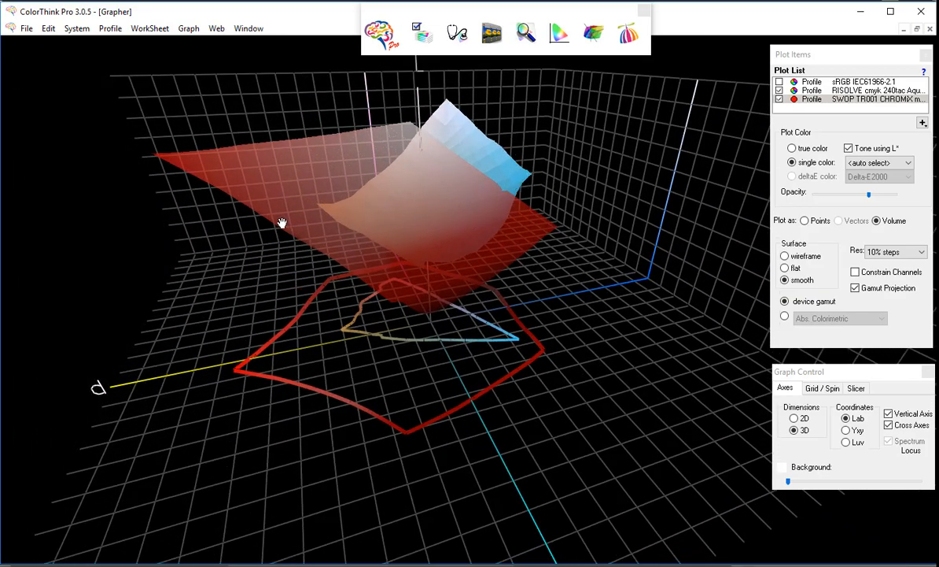
{"action": "left_click_drag", "start_coordinate": [281, 223], "coordinate": [278, 144]}
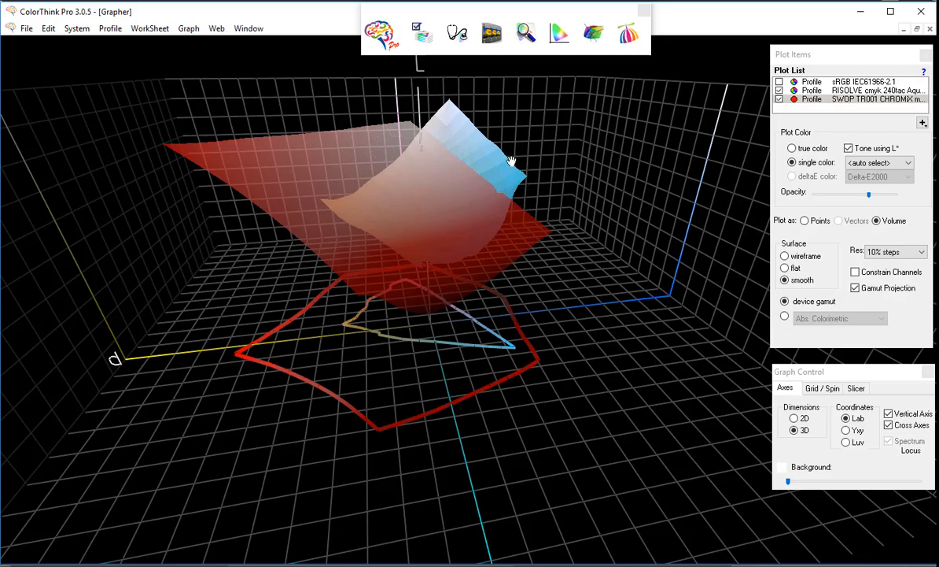
{"action": "left_click_drag", "start_coordinate": [422, 218], "coordinate": [408, 235]}
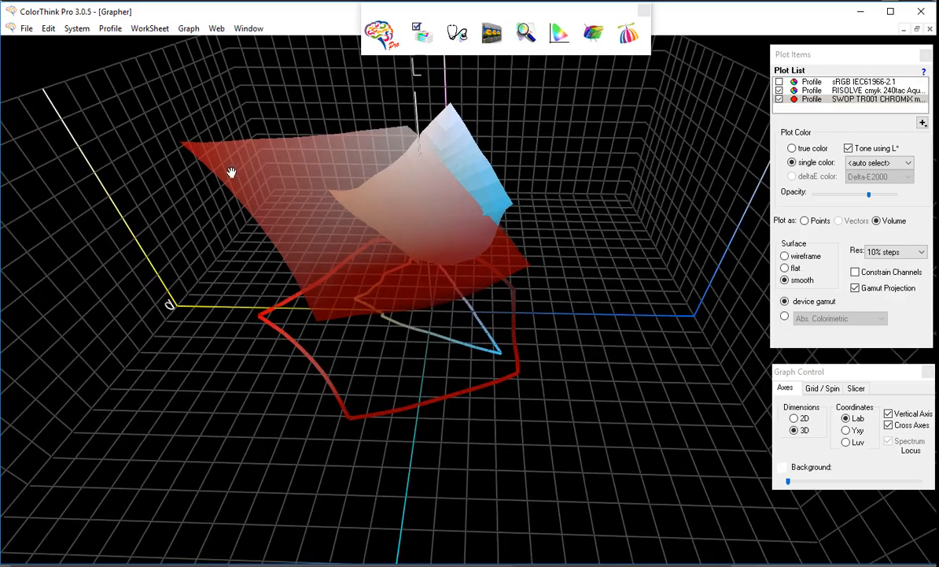
{"action": "left_click_drag", "start_coordinate": [478, 289], "coordinate": [220, 235]}
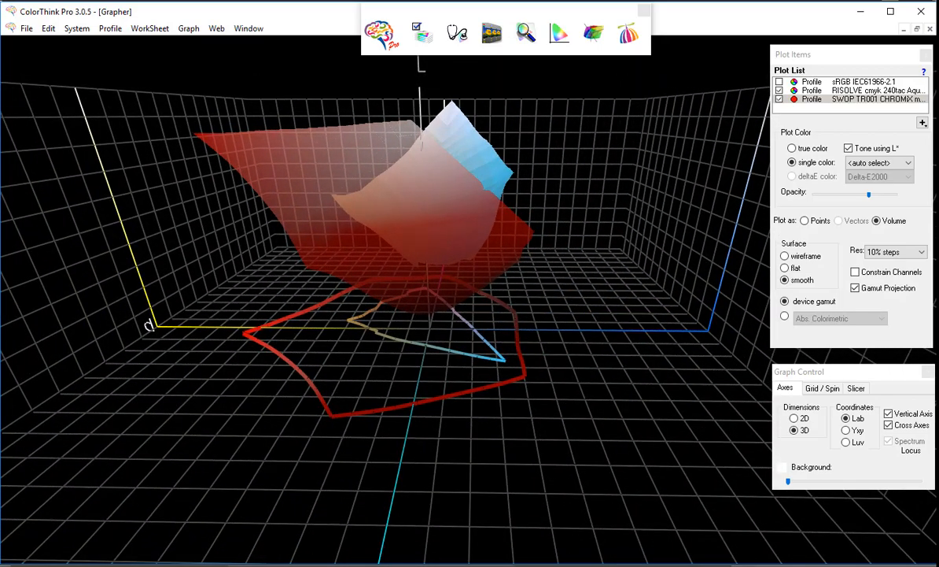
{"action": "left_click", "coordinate": [779, 100]}
{"action": "left_click", "coordinate": [779, 90]}
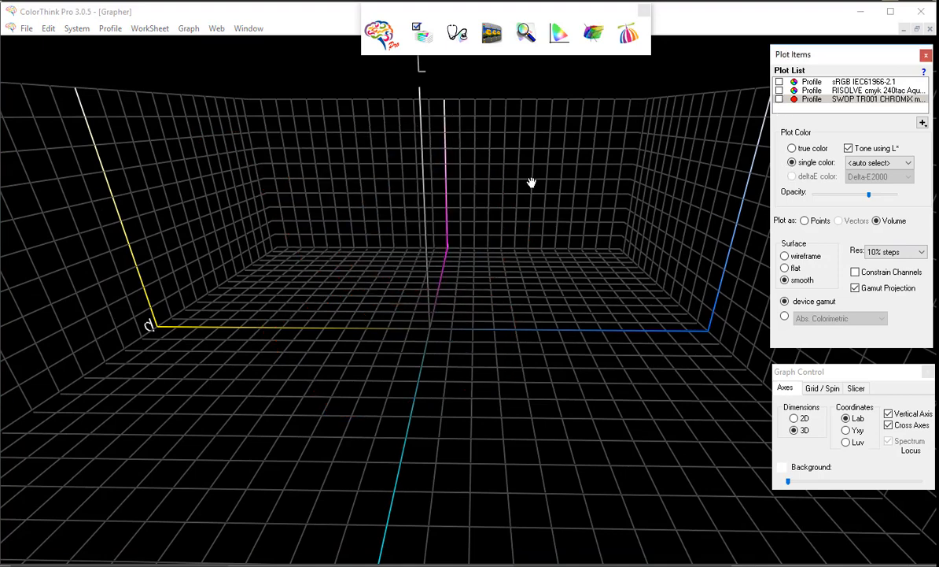
Step: In the color worksheet, sample most of the ink blob image with a custom 30 by 30 target grid
{"action": "left_click", "coordinate": [492, 33]}
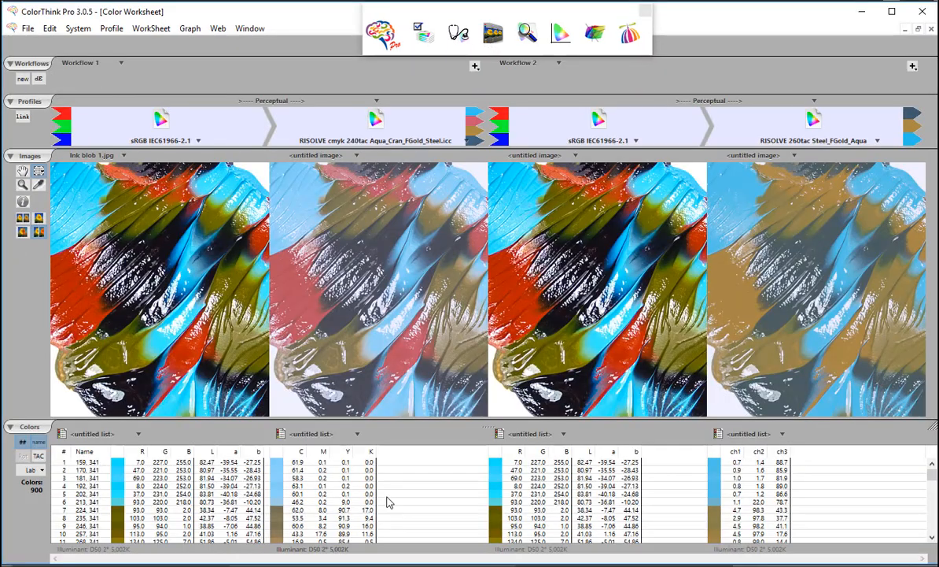
{"action": "left_click", "coordinate": [38, 170]}
{"action": "left_click", "coordinate": [75, 308]}
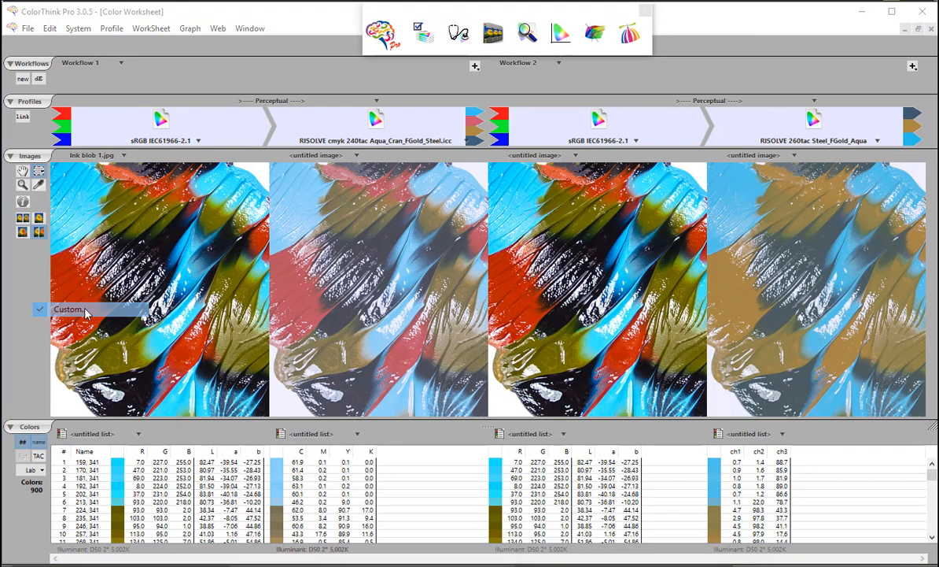
{"action": "type", "text": "30"}
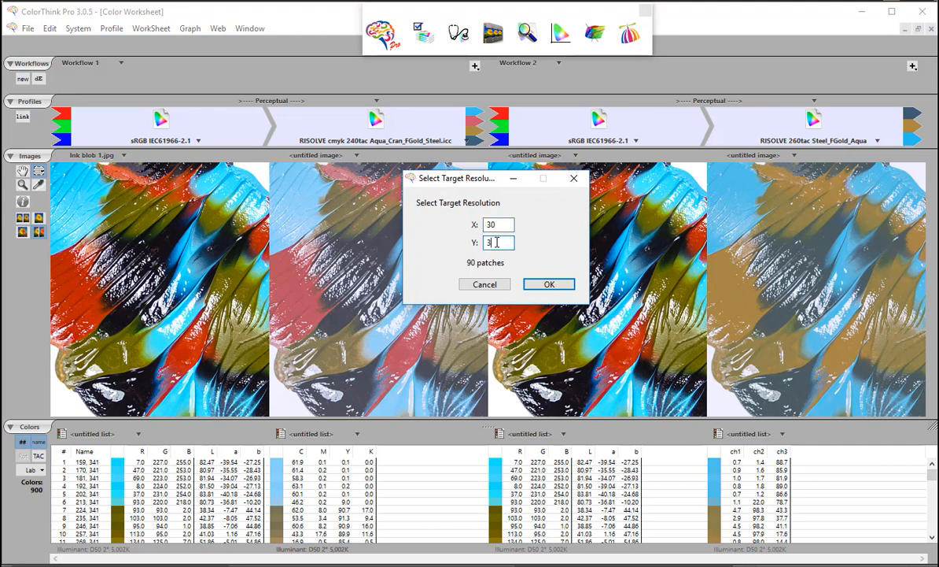
{"action": "left_click", "coordinate": [551, 286]}
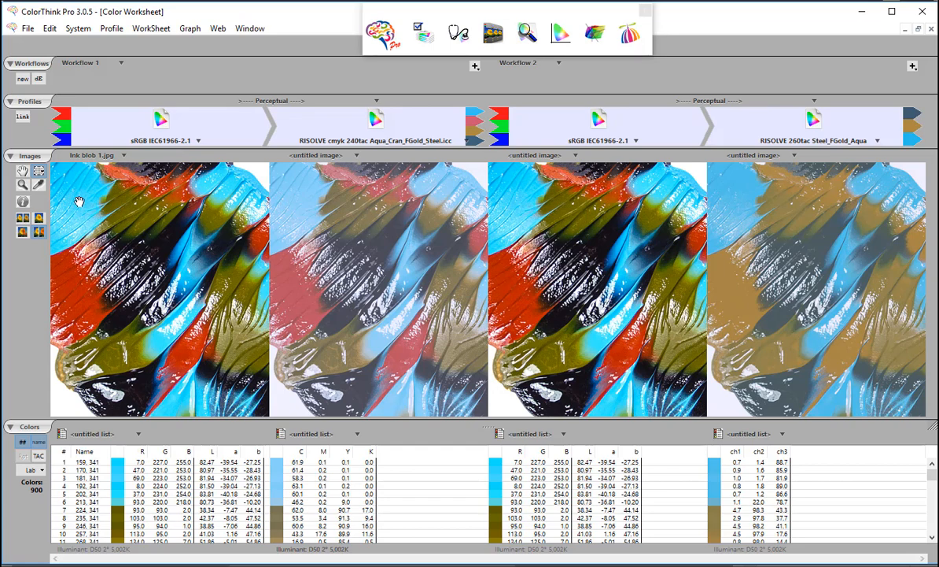
{"action": "left_click_drag", "start_coordinate": [76, 187], "coordinate": [223, 378]}
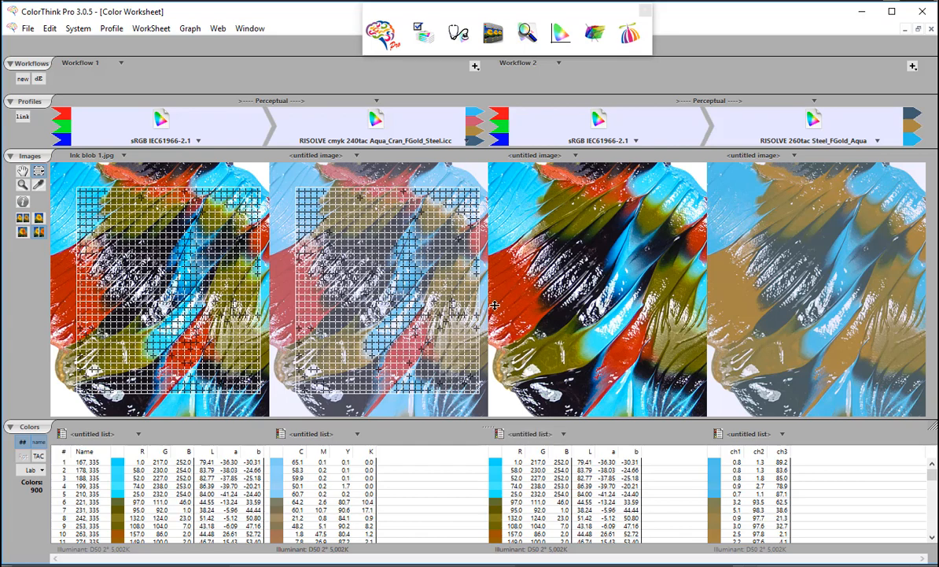
Step: Review the sampled color values and plot Workflow 1's RISOLVE cmyk color list as points in the 3D graph
{"action": "left_click_drag", "start_coordinate": [493, 429], "coordinate": [472, 265]}
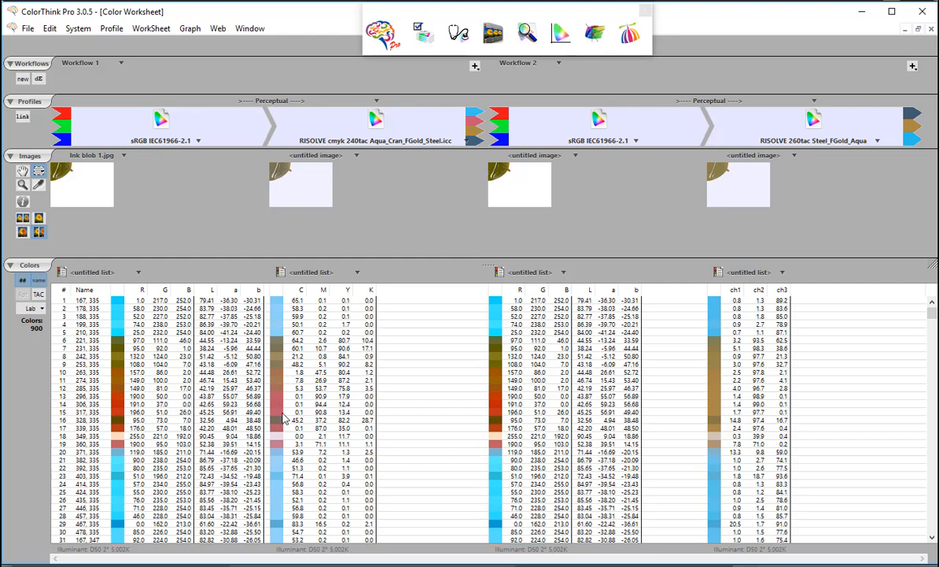
{"action": "left_click_drag", "start_coordinate": [486, 261], "coordinate": [482, 401]}
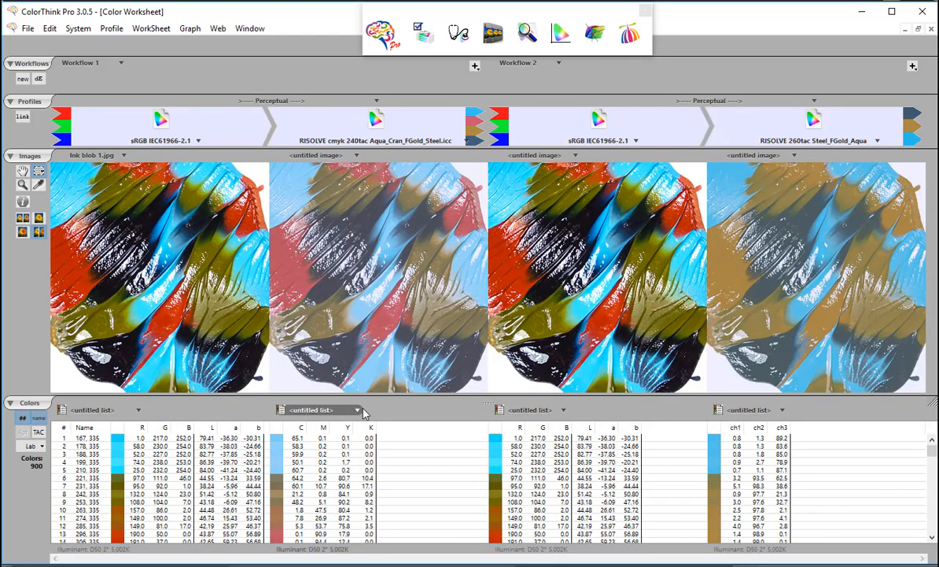
{"action": "left_click", "coordinate": [357, 410]}
{"action": "left_click", "coordinate": [321, 443]}
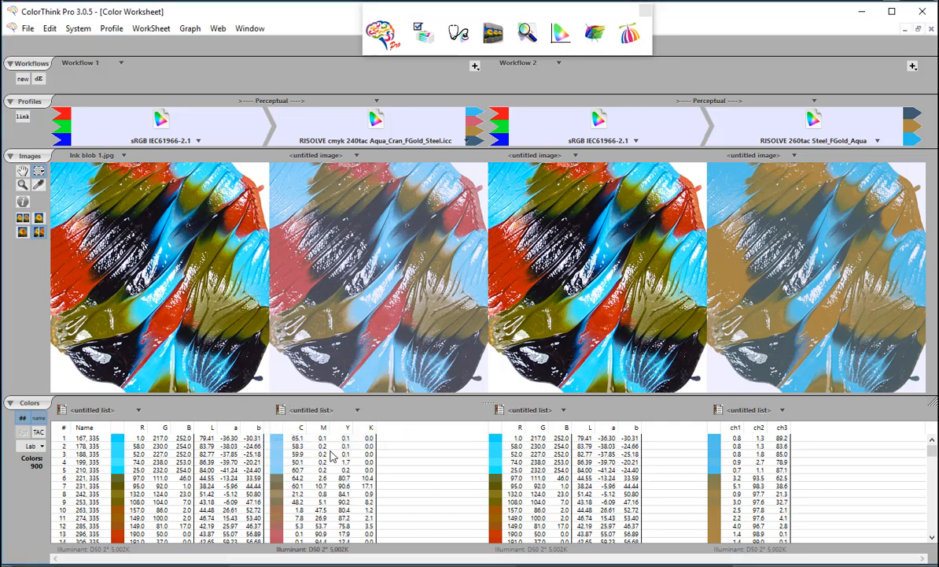
{"action": "left_click", "coordinate": [597, 34]}
{"action": "left_click_drag", "start_coordinate": [457, 262], "coordinate": [463, 226]}
{"action": "left_click_drag", "start_coordinate": [385, 188], "coordinate": [362, 323]}
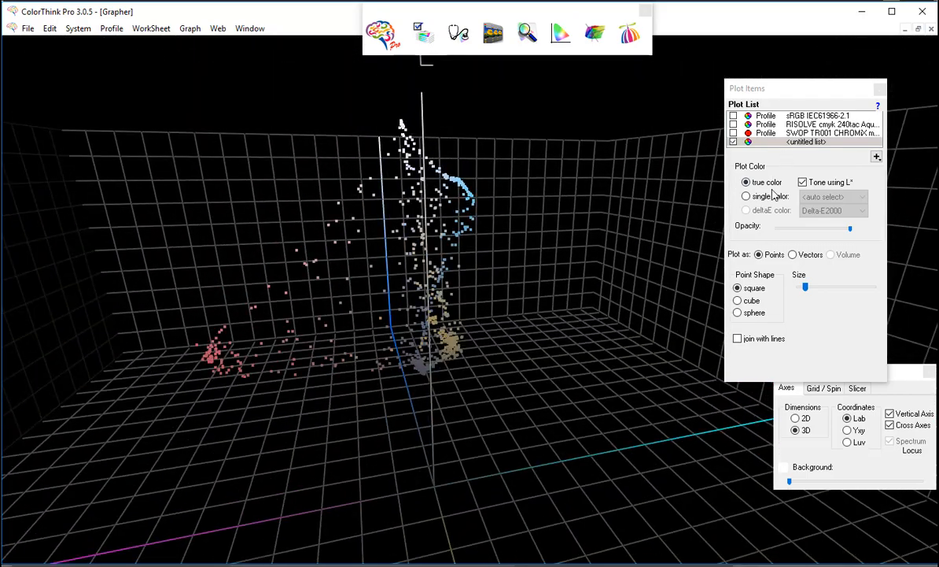
Step: Overlay the RISOLVE cmyk gamut on the image color points at low opacity, inspect the fit, and hide the gamut
{"action": "left_click", "coordinate": [733, 125]}
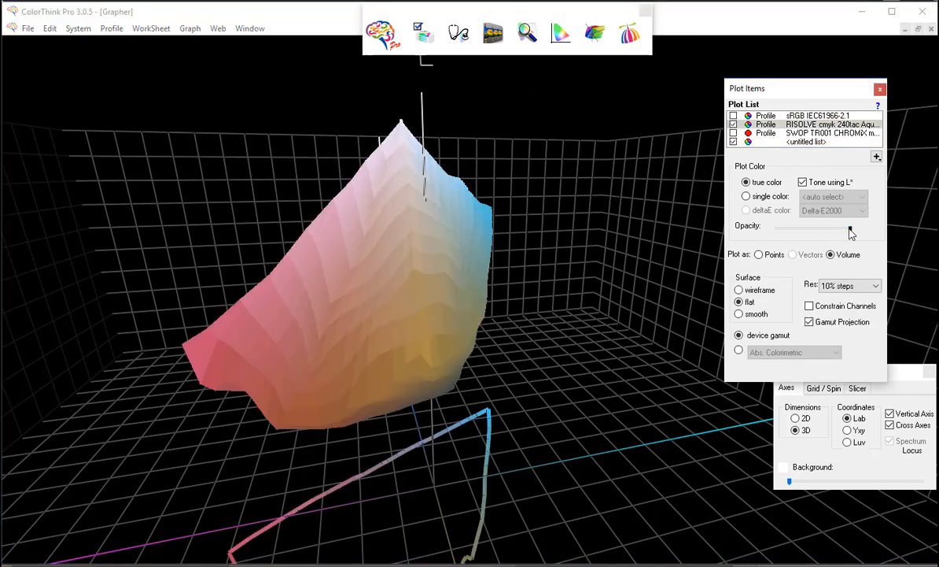
{"action": "left_click_drag", "start_coordinate": [850, 228], "coordinate": [829, 230]}
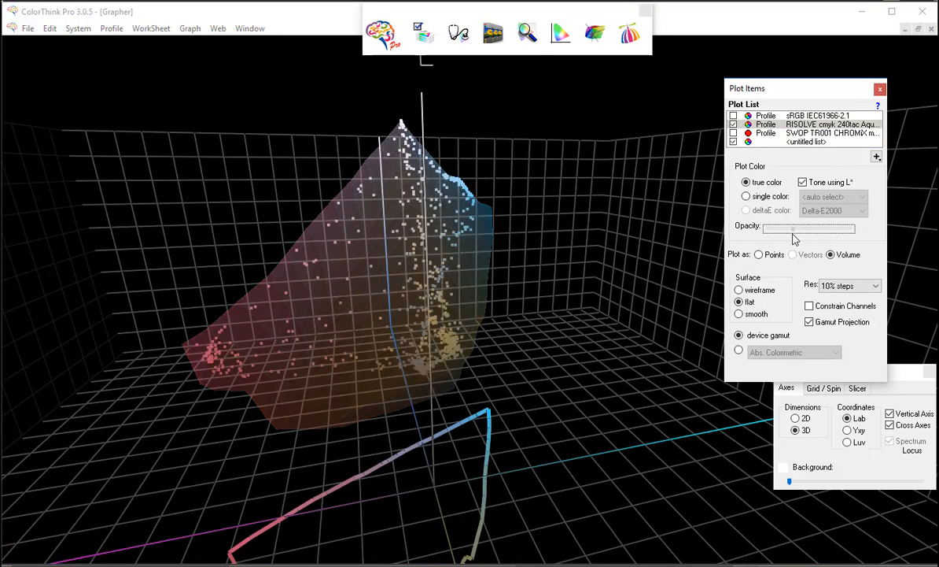
{"action": "left_click_drag", "start_coordinate": [416, 293], "coordinate": [156, 306]}
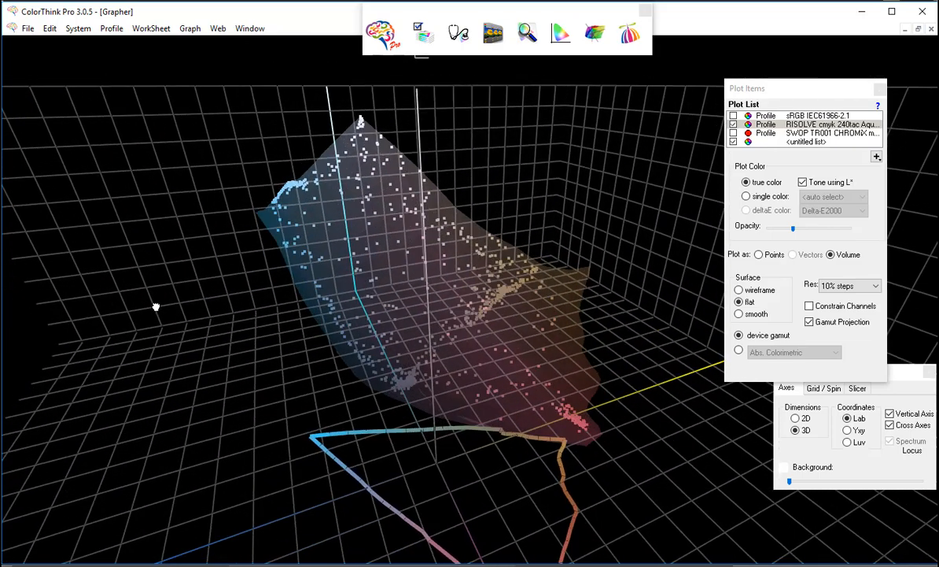
{"action": "left_click", "coordinate": [734, 125]}
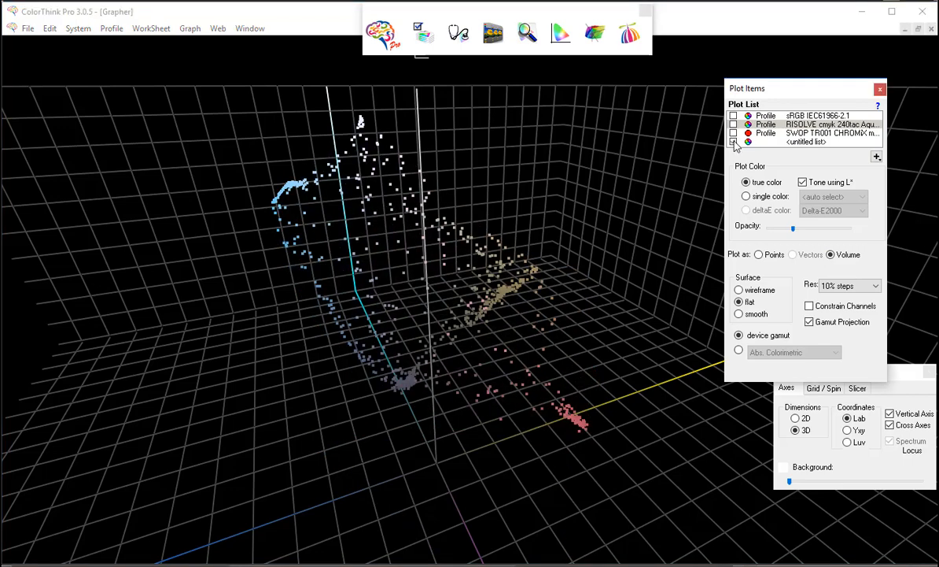
Step: Hide the RISOLVE cmyk list's points and plot Workflow 1's source sRGB color list in the 3D graph
{"action": "left_click", "coordinate": [733, 142]}
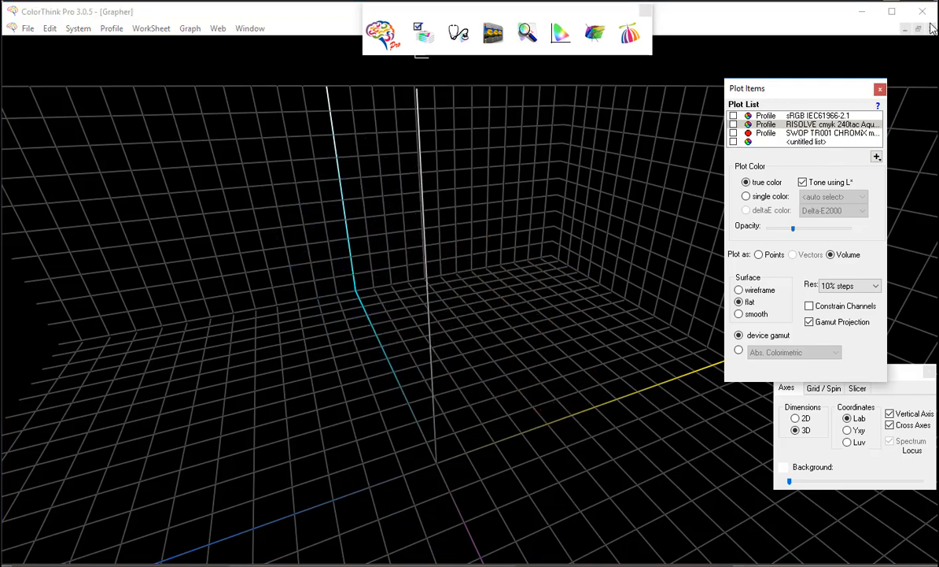
{"action": "left_click", "coordinate": [905, 29]}
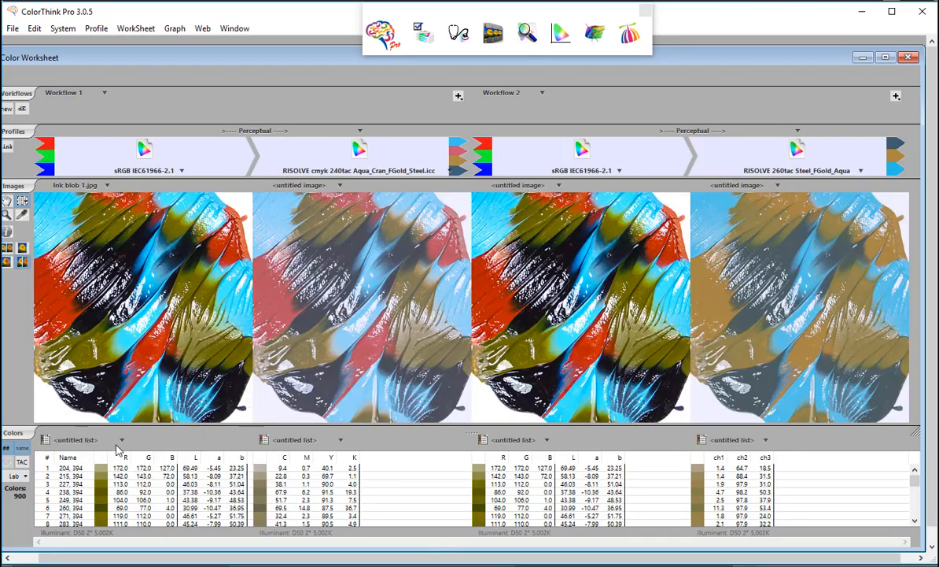
{"action": "left_click", "coordinate": [121, 439]}
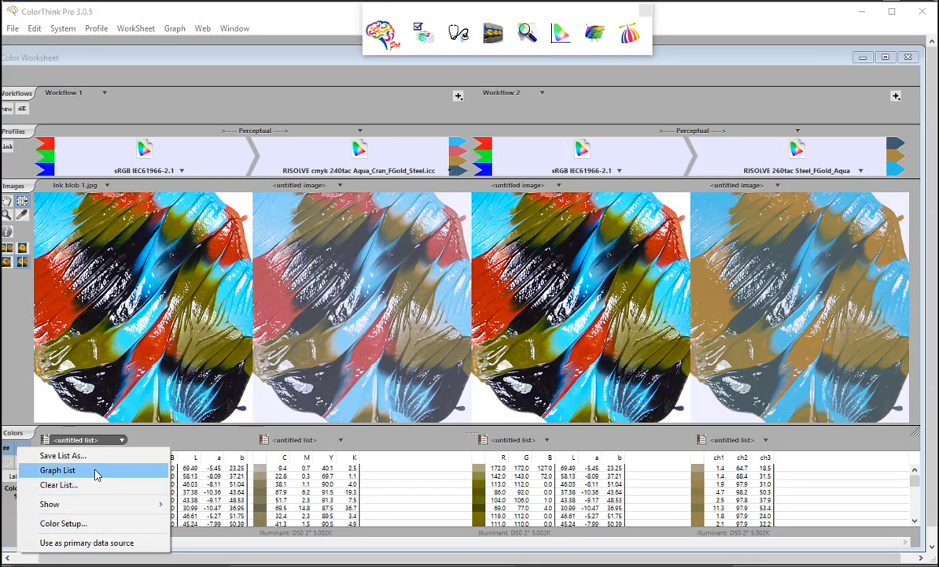
{"action": "left_click", "coordinate": [111, 472]}
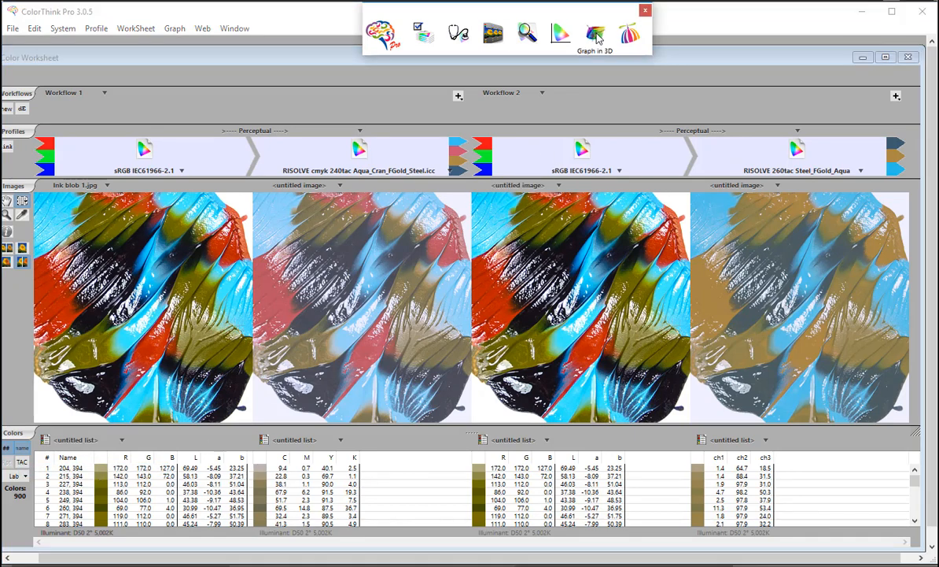
{"action": "left_click", "coordinate": [561, 33]}
{"action": "left_click_drag", "start_coordinate": [377, 374], "coordinate": [392, 392]}
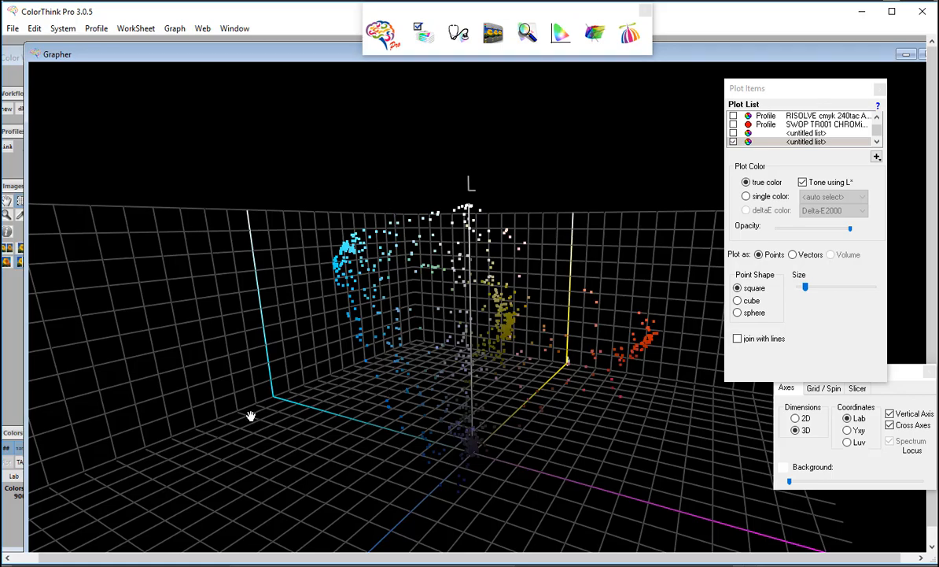
{"action": "left_click_drag", "start_coordinate": [601, 365], "coordinate": [620, 339]}
{"action": "left_click_drag", "start_coordinate": [634, 295], "coordinate": [602, 313]}
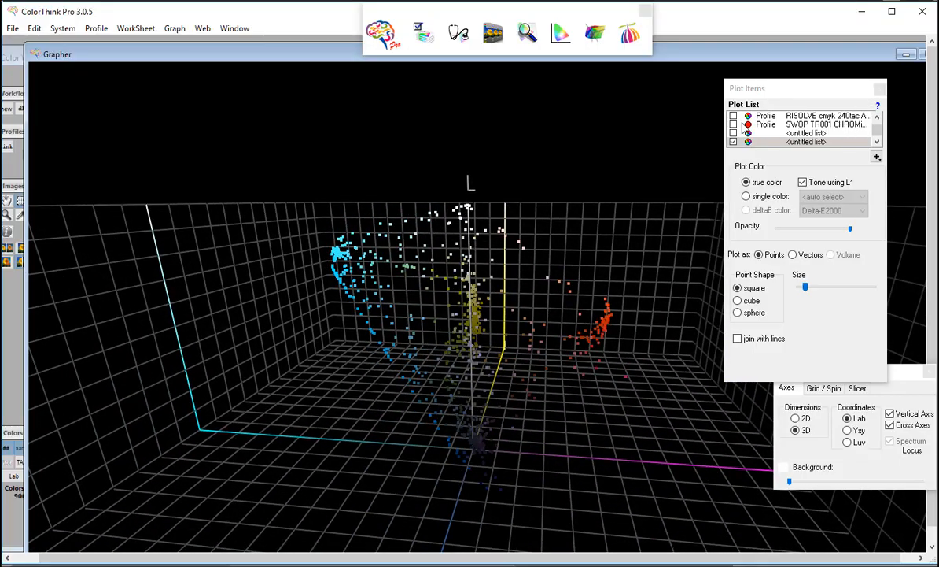
Step: Overlay the RISOLVE cmyk gamut on the source color points, compare them from several angles, and hide the gamut
{"action": "left_click", "coordinate": [734, 115]}
{"action": "left_click_drag", "start_coordinate": [491, 389], "coordinate": [589, 382]}
{"action": "left_click_drag", "start_coordinate": [648, 373], "coordinate": [463, 447]}
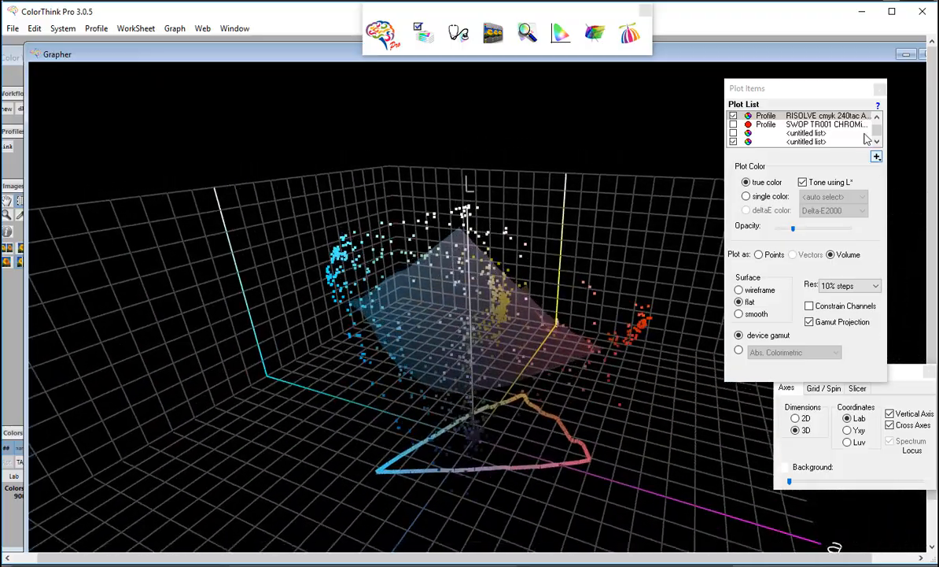
{"action": "left_click", "coordinate": [734, 117]}
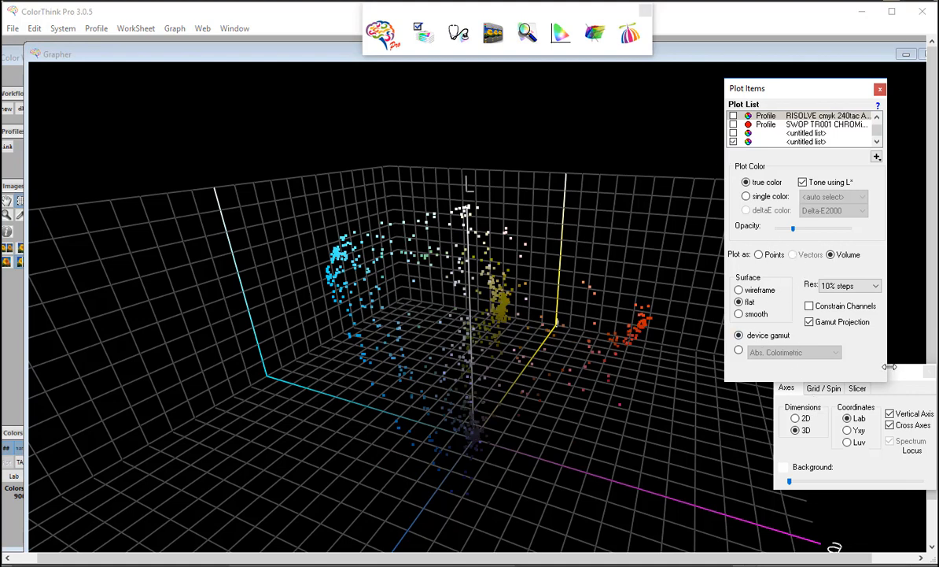
Step: Reposition the Graph Control window directly beneath the Plot Items settings
{"action": "left_click_drag", "start_coordinate": [889, 367], "coordinate": [826, 377]}
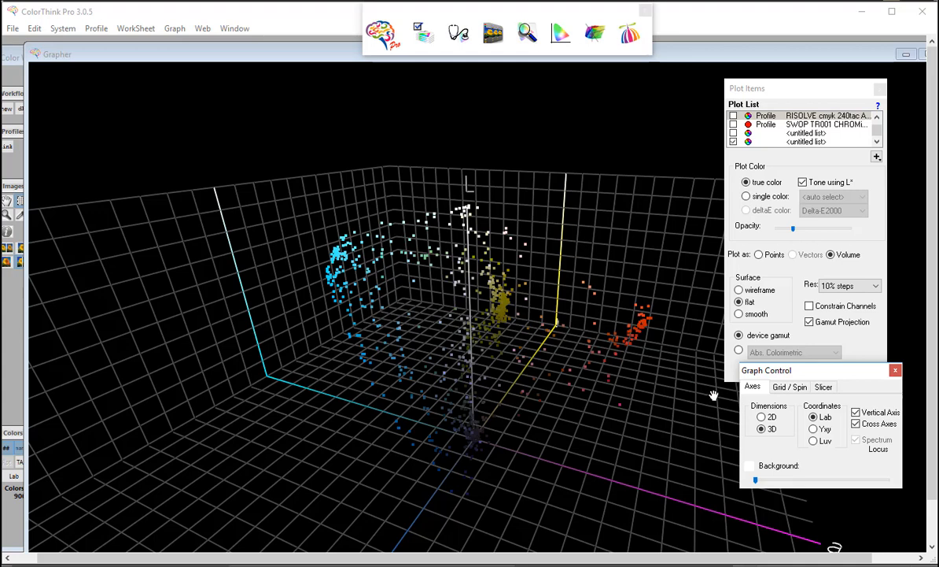
{"action": "left_click_drag", "start_coordinate": [811, 372], "coordinate": [795, 386]}
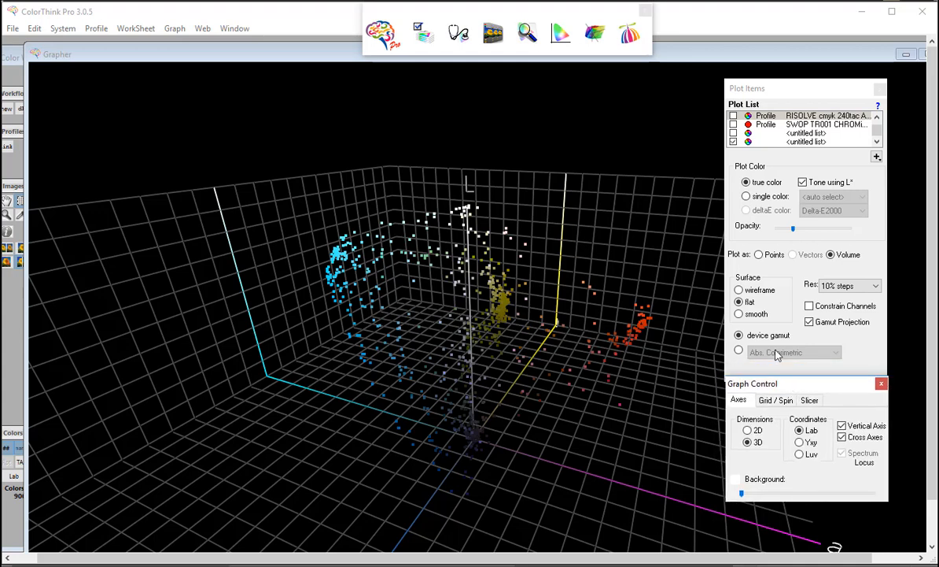
{"action": "left_click", "coordinate": [793, 261]}
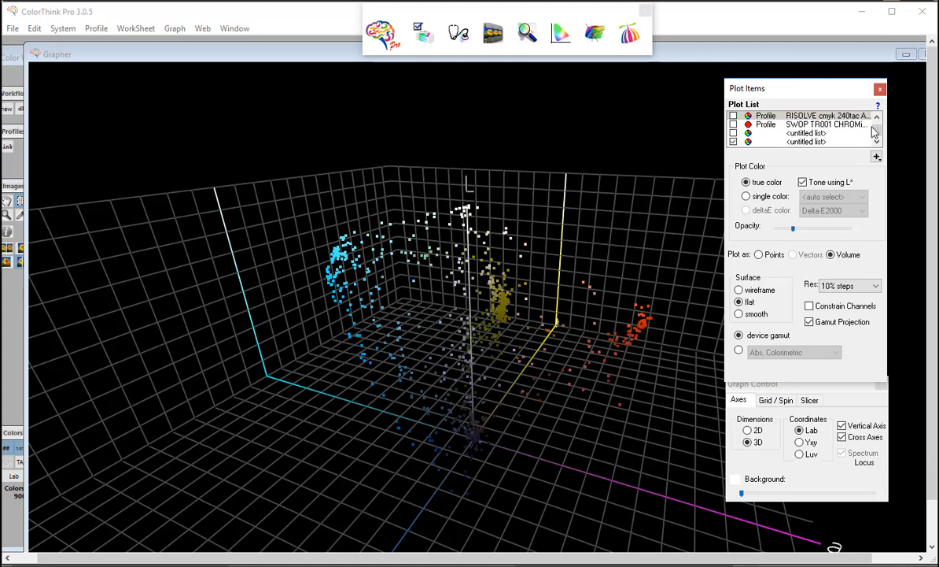
Step: Plot the source color list as vectors to the RISOLVE cmyk 240tac profile with Perceptual intent and inspect them from several angles
{"action": "left_click", "coordinate": [791, 141]}
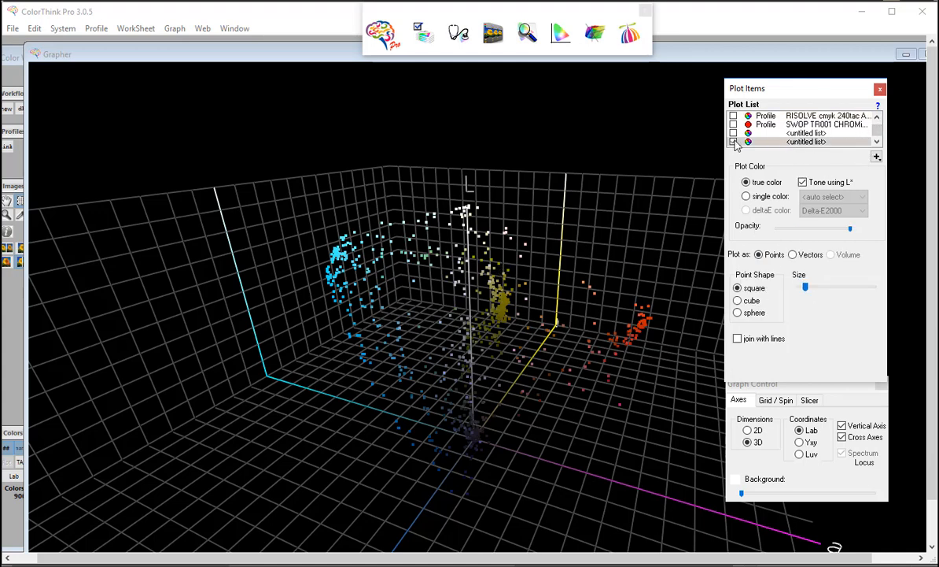
{"action": "left_click", "coordinate": [793, 255]}
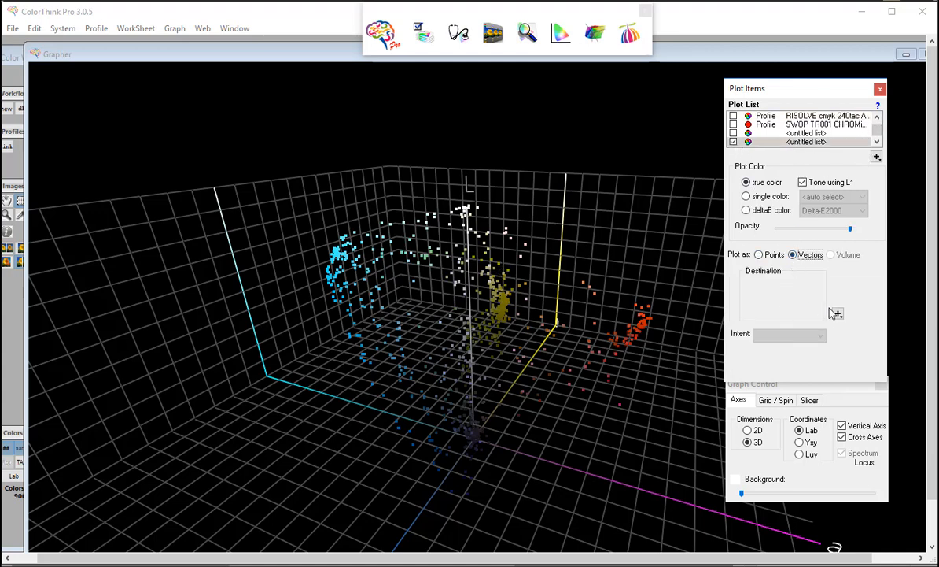
{"action": "left_click", "coordinate": [837, 313]}
{"action": "left_click", "coordinate": [871, 320]}
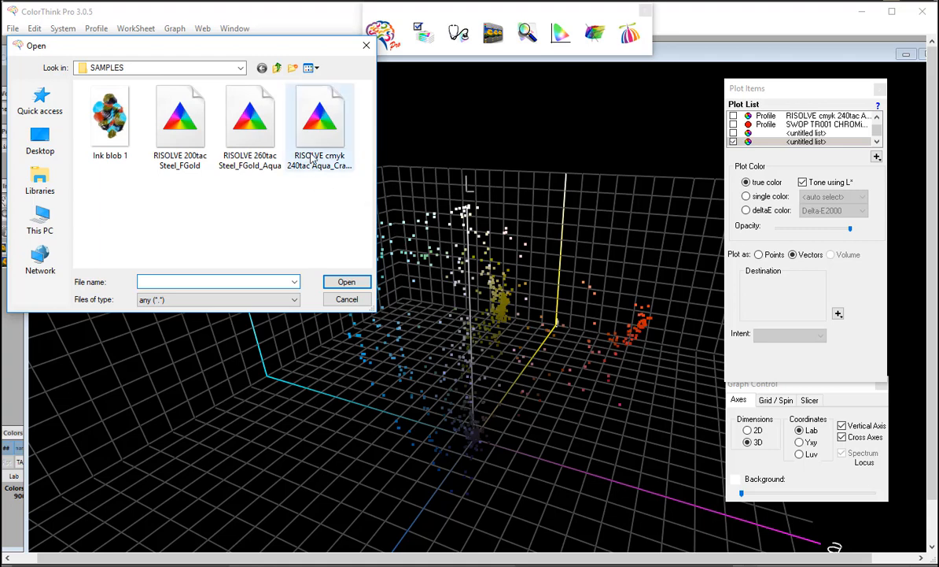
{"action": "left_click", "coordinate": [304, 130]}
{"action": "left_click", "coordinate": [346, 281]}
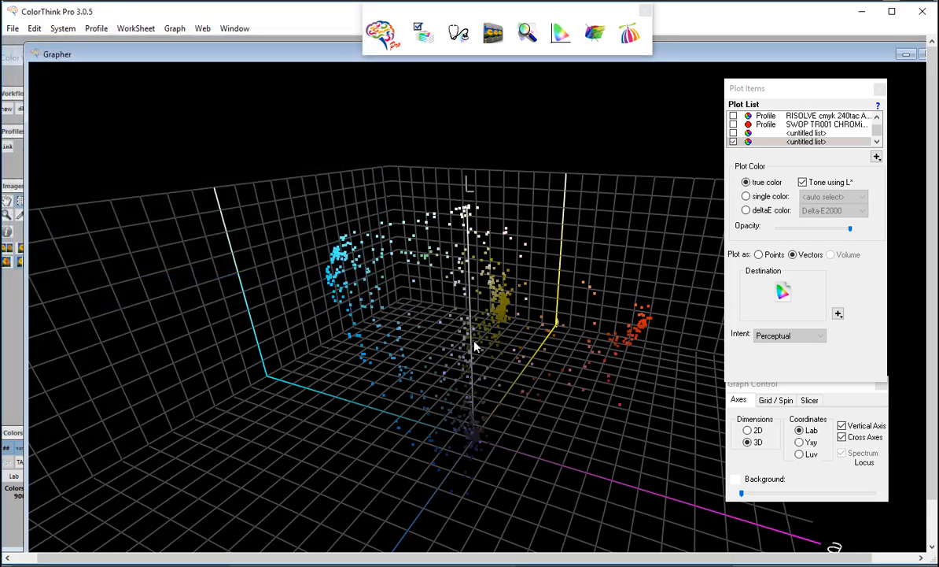
{"action": "left_click_drag", "start_coordinate": [444, 344], "coordinate": [598, 362]}
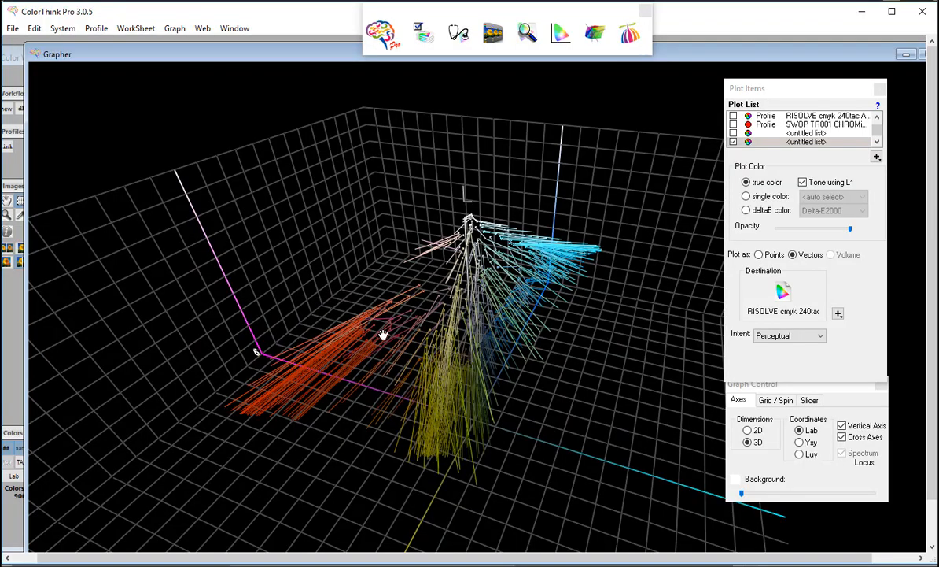
{"action": "left_click_drag", "start_coordinate": [388, 323], "coordinate": [524, 285]}
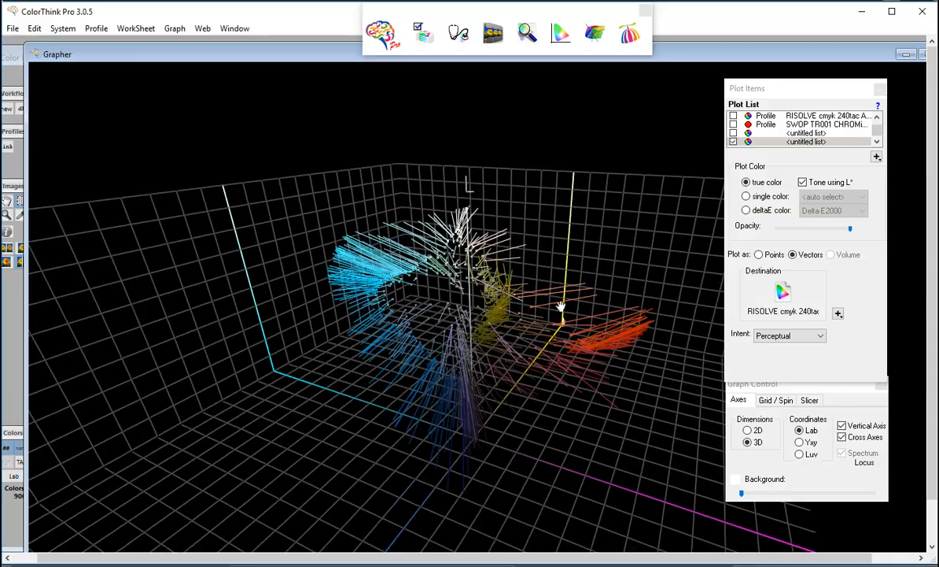
{"action": "left_click_drag", "start_coordinate": [447, 389], "coordinate": [560, 310]}
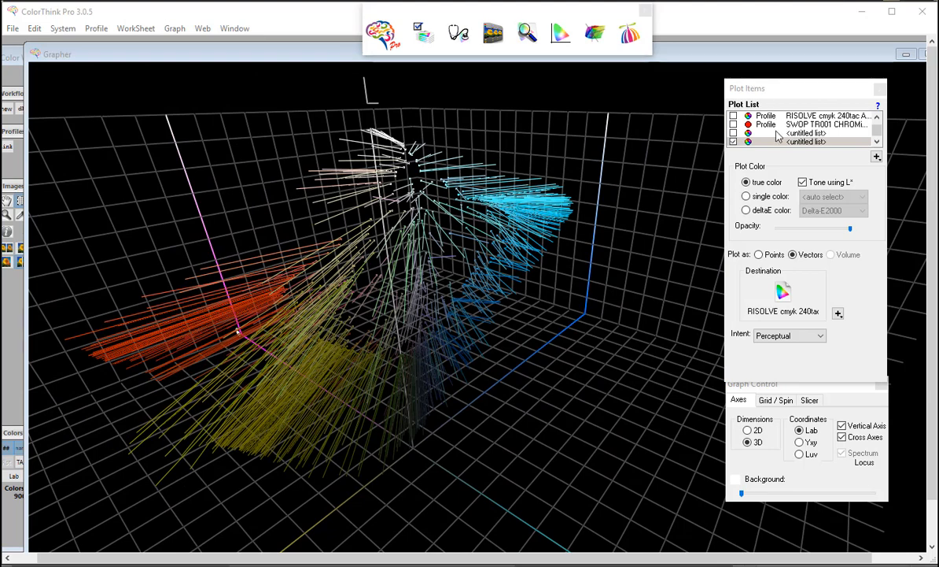
Step: Show the RISOLVE cmyk gamut with the vectors, raise its opacity, and examine how the colors map onto its surface
{"action": "left_click", "coordinate": [733, 115]}
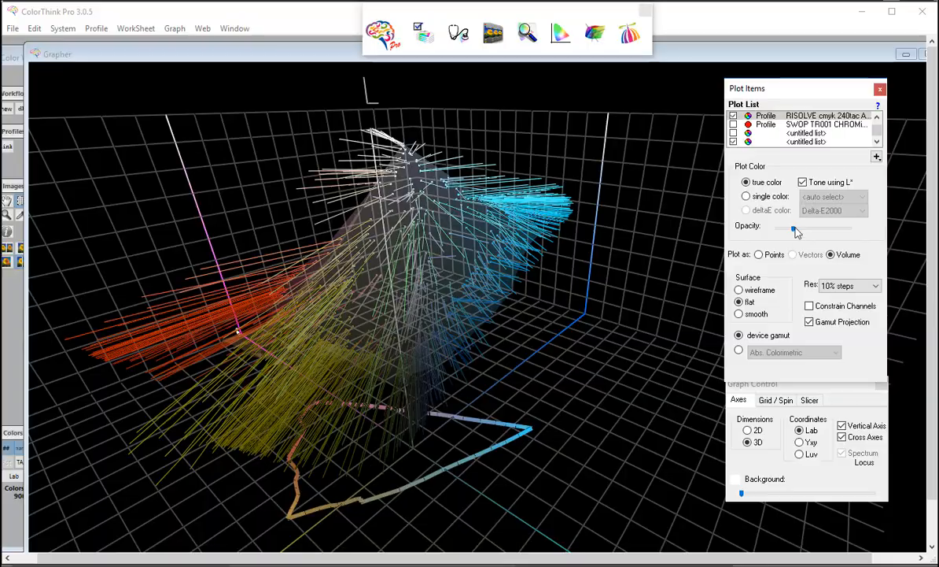
{"action": "left_click_drag", "start_coordinate": [794, 229], "coordinate": [815, 233]}
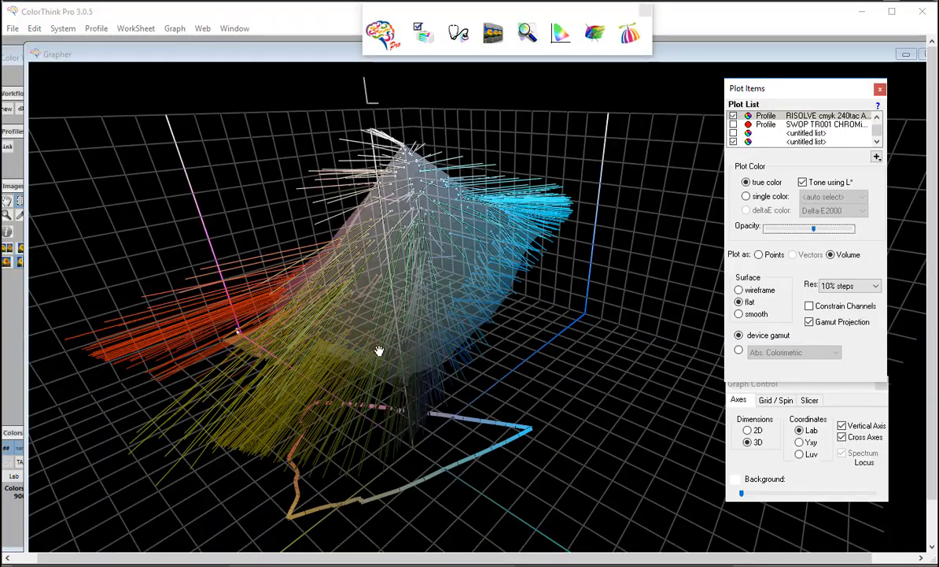
{"action": "left_click_drag", "start_coordinate": [378, 350], "coordinate": [475, 367]}
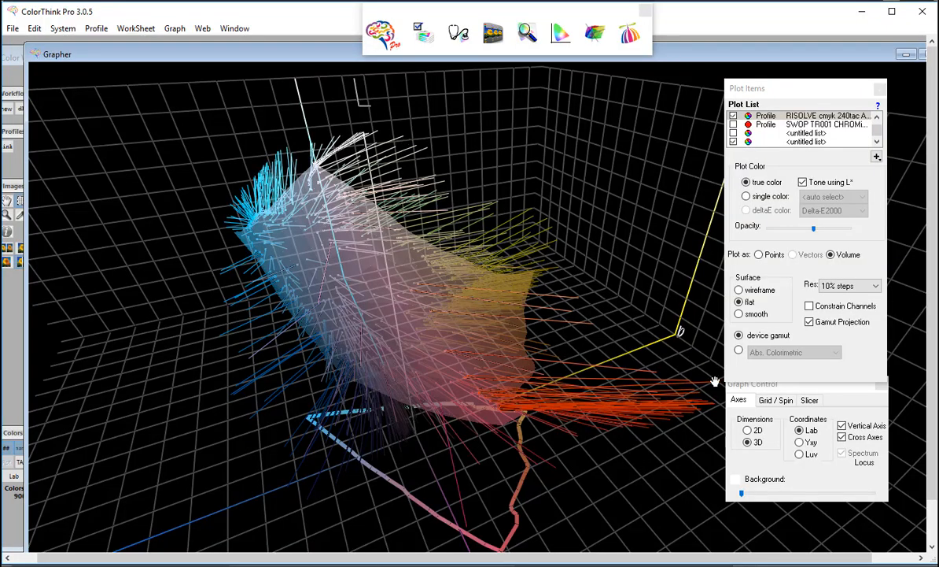
{"action": "left_click_drag", "start_coordinate": [420, 381], "coordinate": [439, 369]}
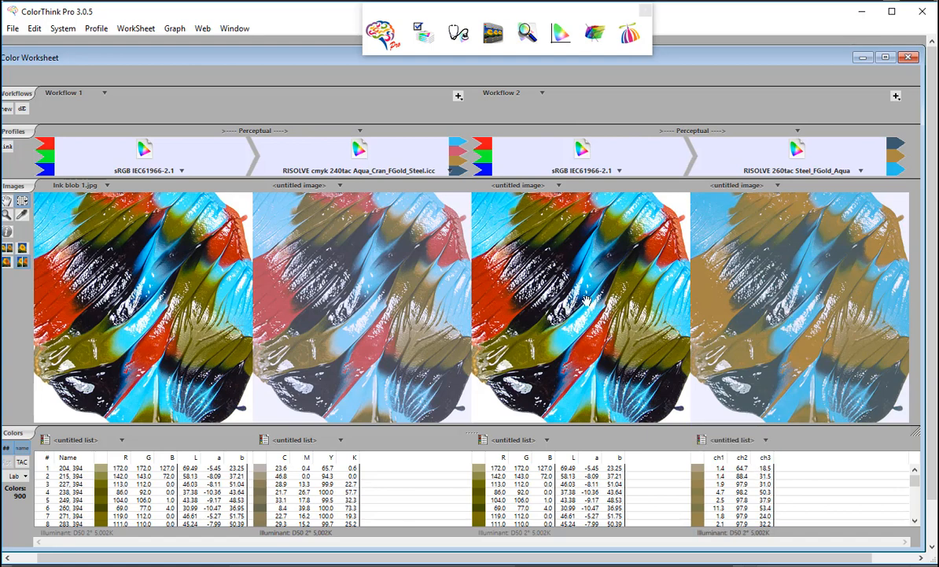
Step: Set Workflow 2's rendering intent to Relative Colorimetric in the color worksheet
{"action": "left_click", "coordinate": [665, 129]}
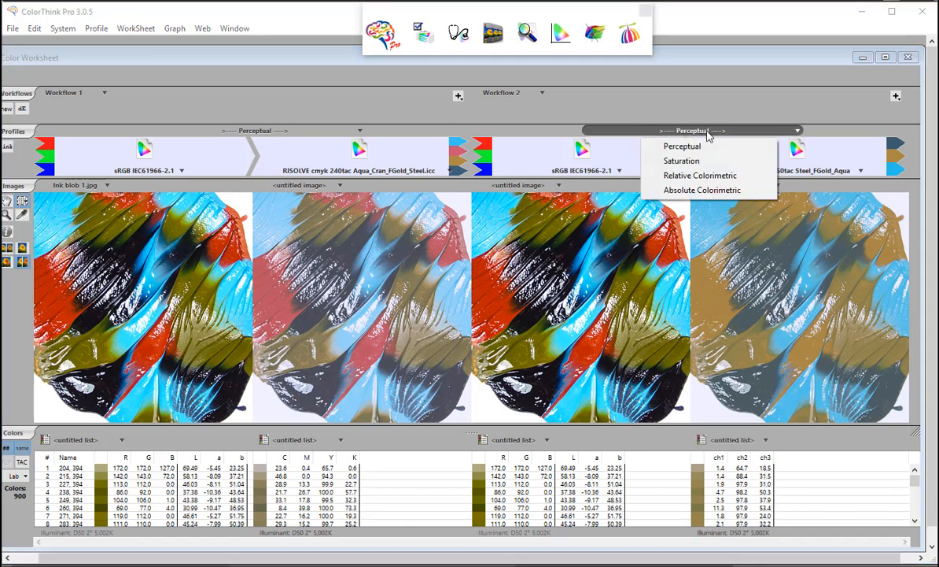
{"action": "left_click", "coordinate": [686, 176]}
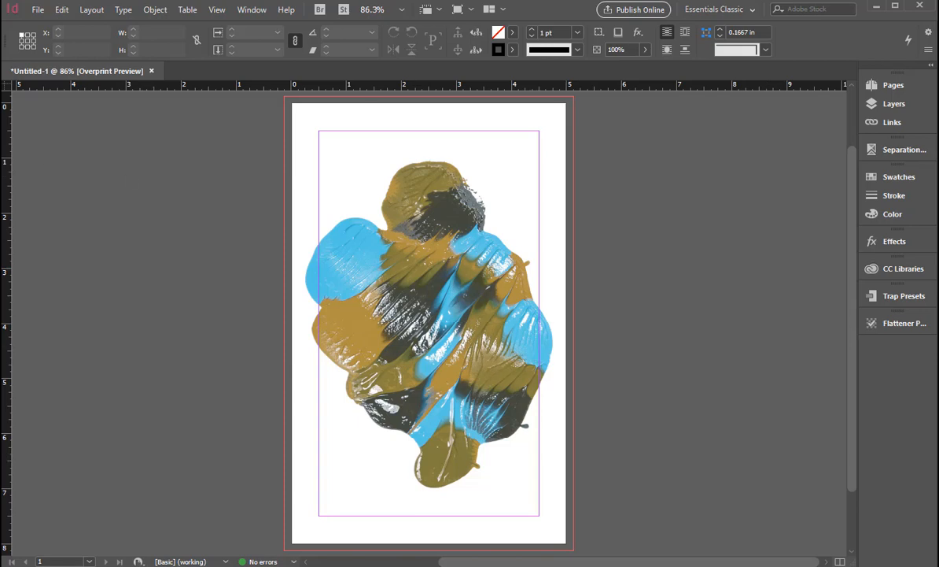
Step: Switch to the InDesign document with the placed ink blob image and reveal the hidden tools
{"action": "mouse_move", "coordinate": [3, 110]}
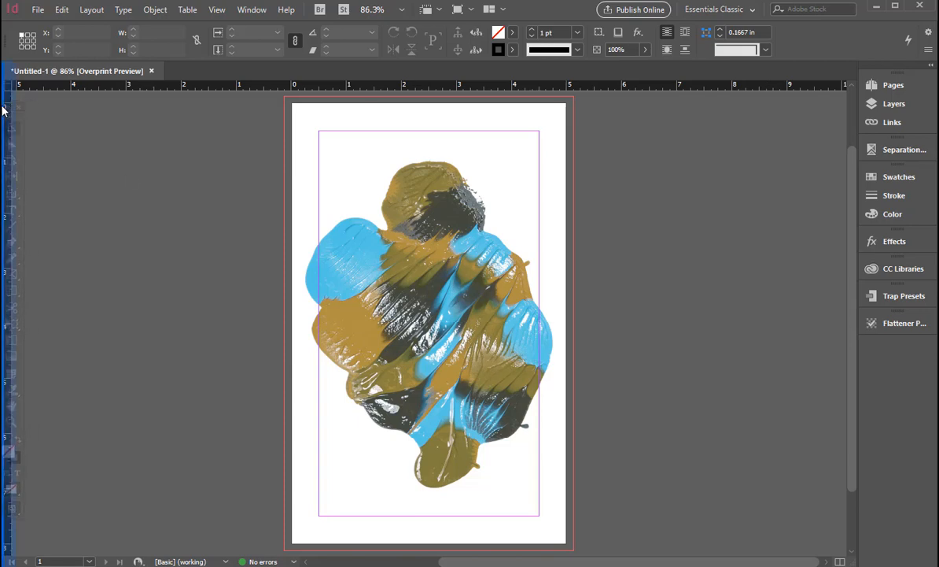